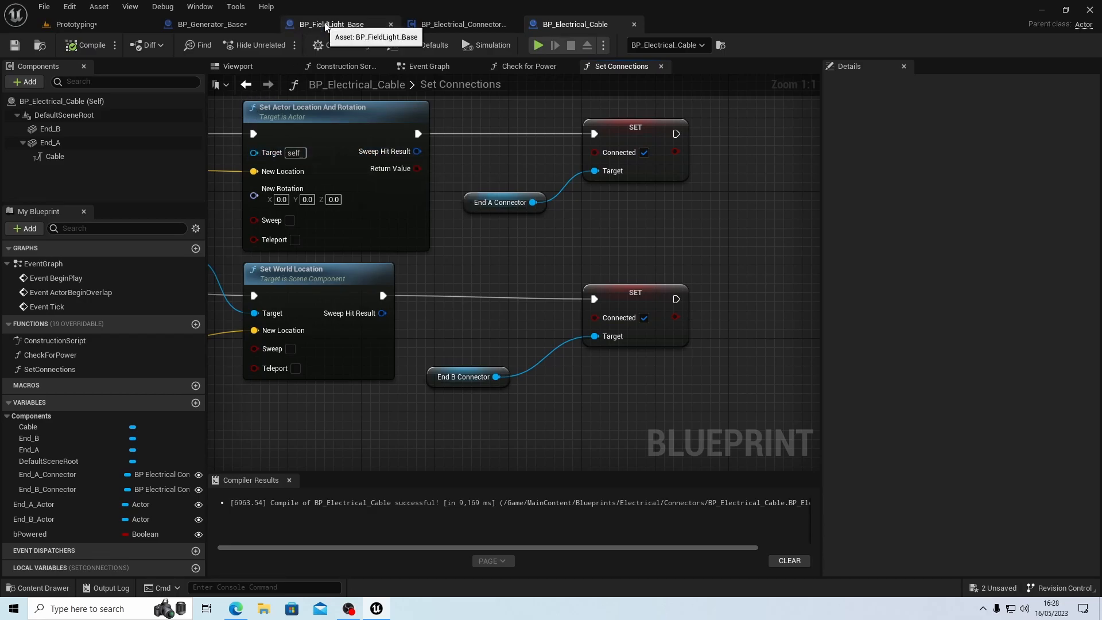
# Step: Add a new variable called ConnectedCable to the BP_Electrical_Connector_Base blueprint
pyautogui.click(332, 25)
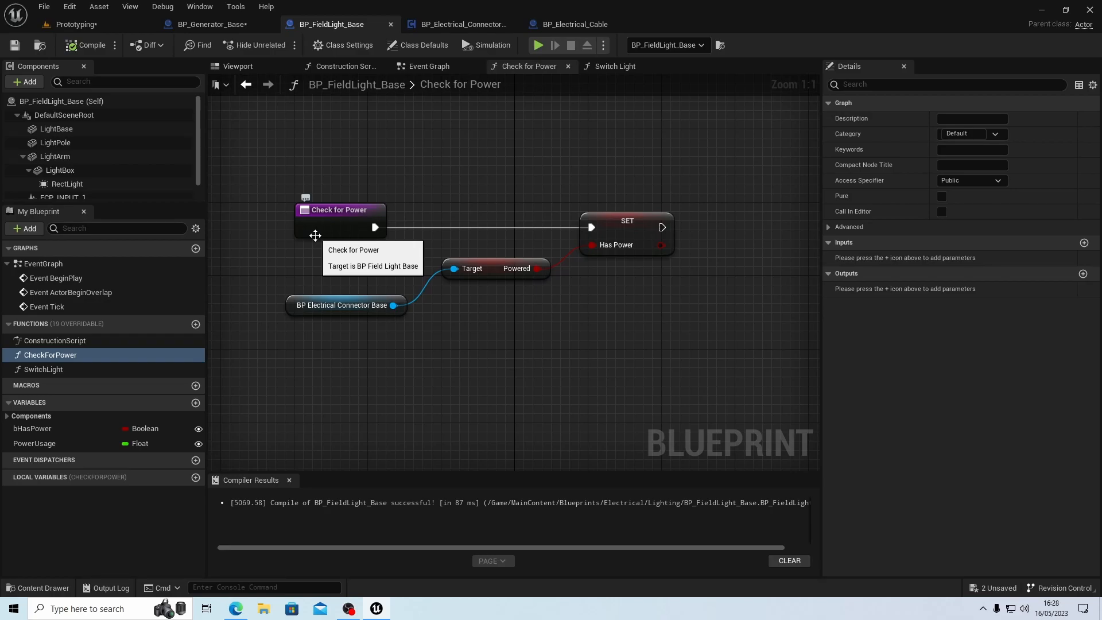
pyautogui.click(449, 25)
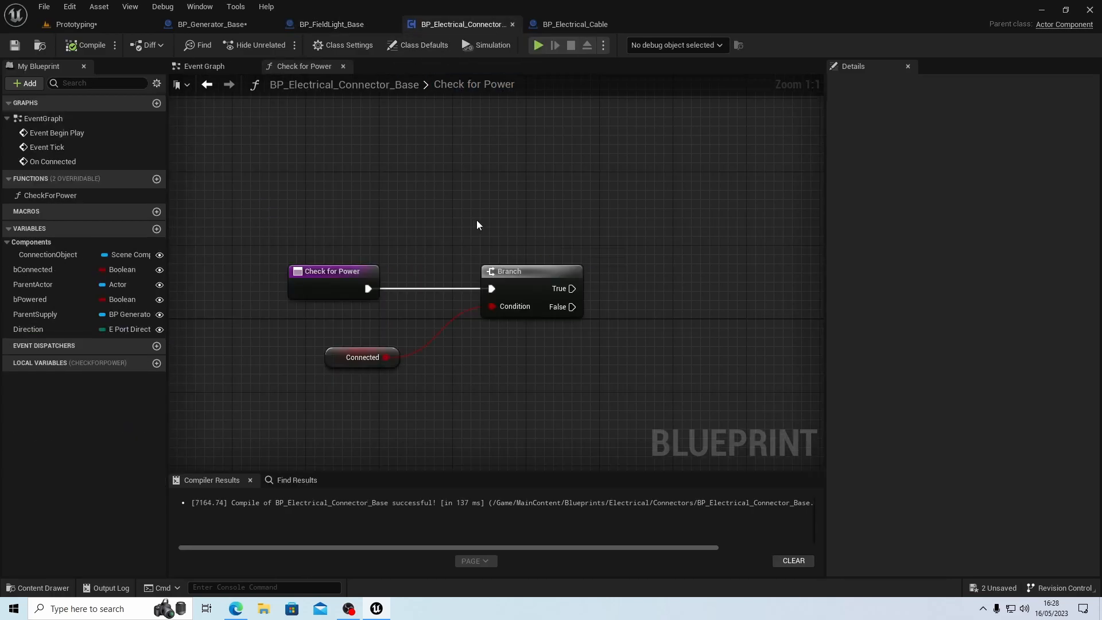
pyautogui.moveTo(255, 239); pyautogui.dragTo(283, 215, button='right')
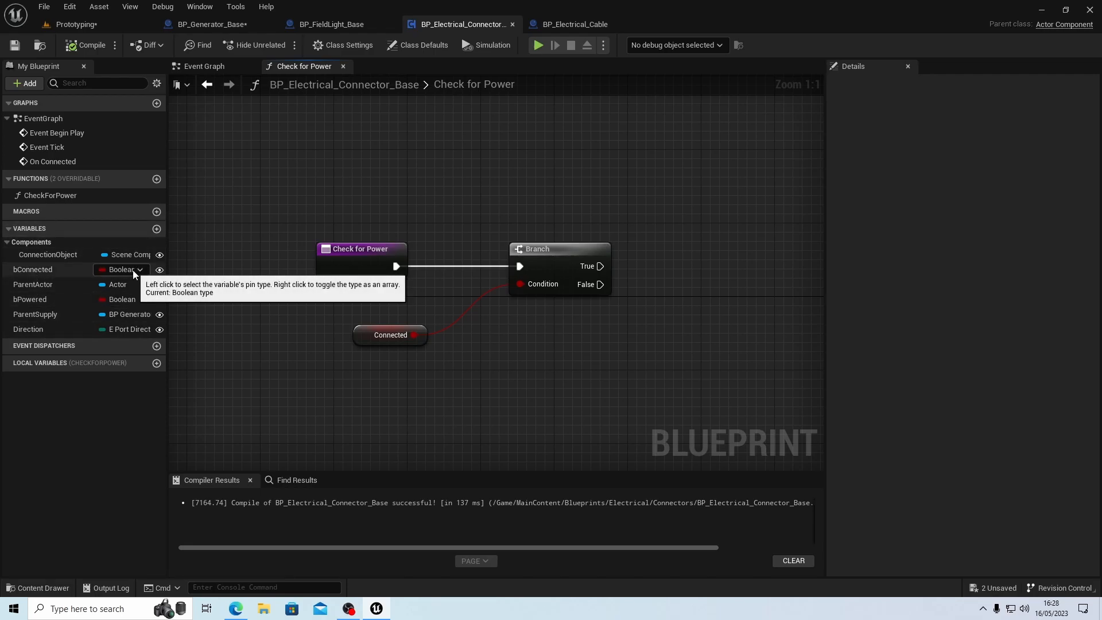
pyautogui.click(156, 229)
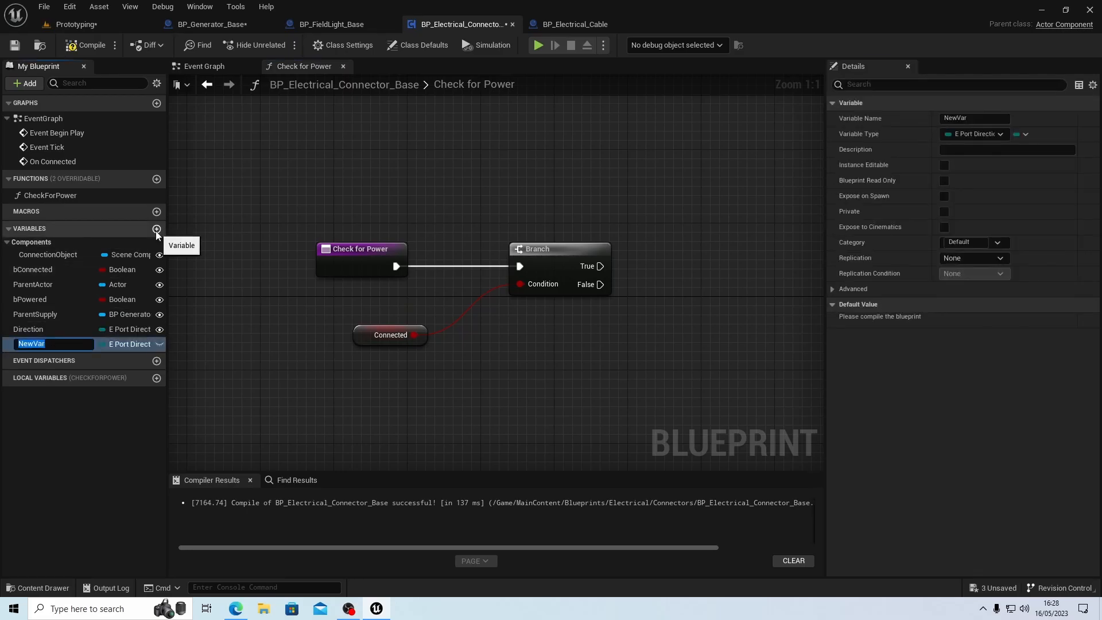
pyautogui.write('ConnectedCable')
pyautogui.press('Return')
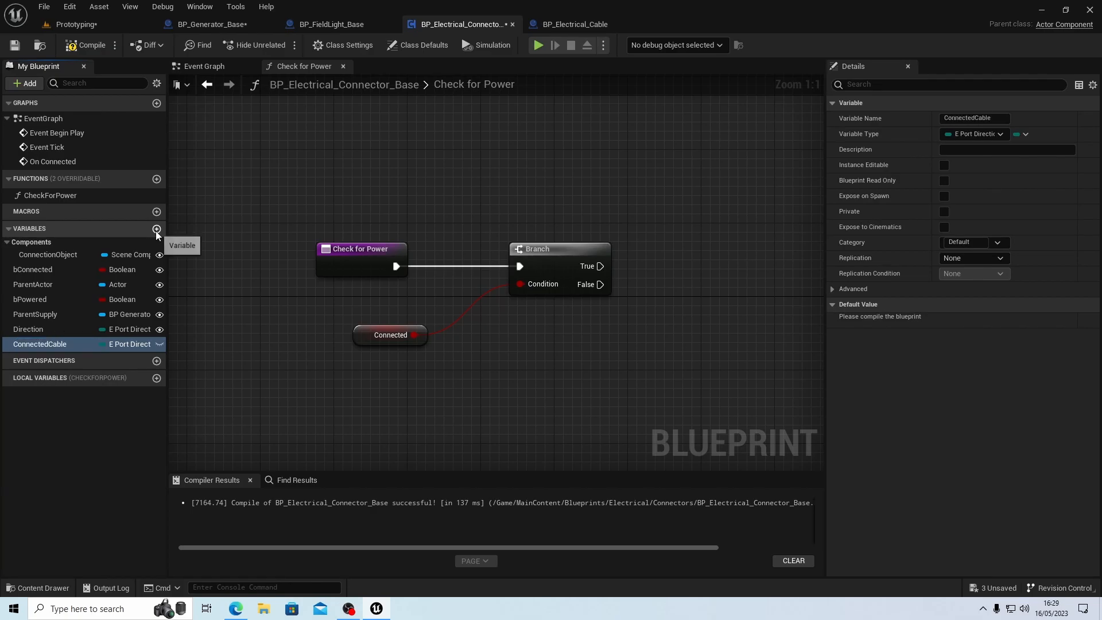
# Step: Set the ConnectedCable variable's type to a BP Electrical Cable object reference and compile the connector blueprint
pyautogui.click(141, 345)
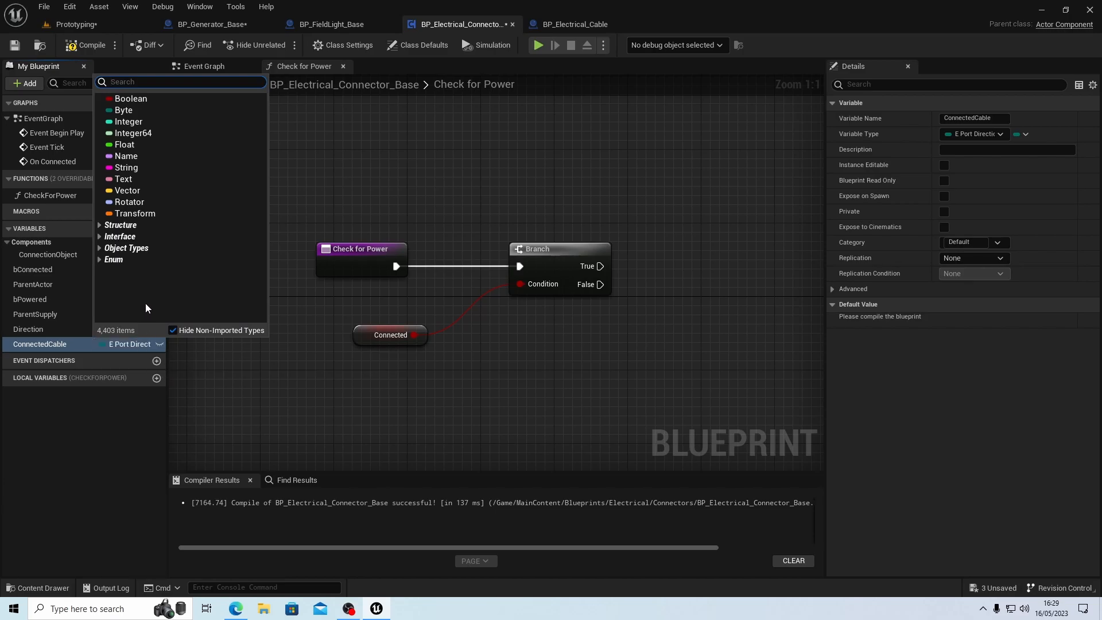
pyautogui.write('bp')
pyautogui.moveTo(155, 307)
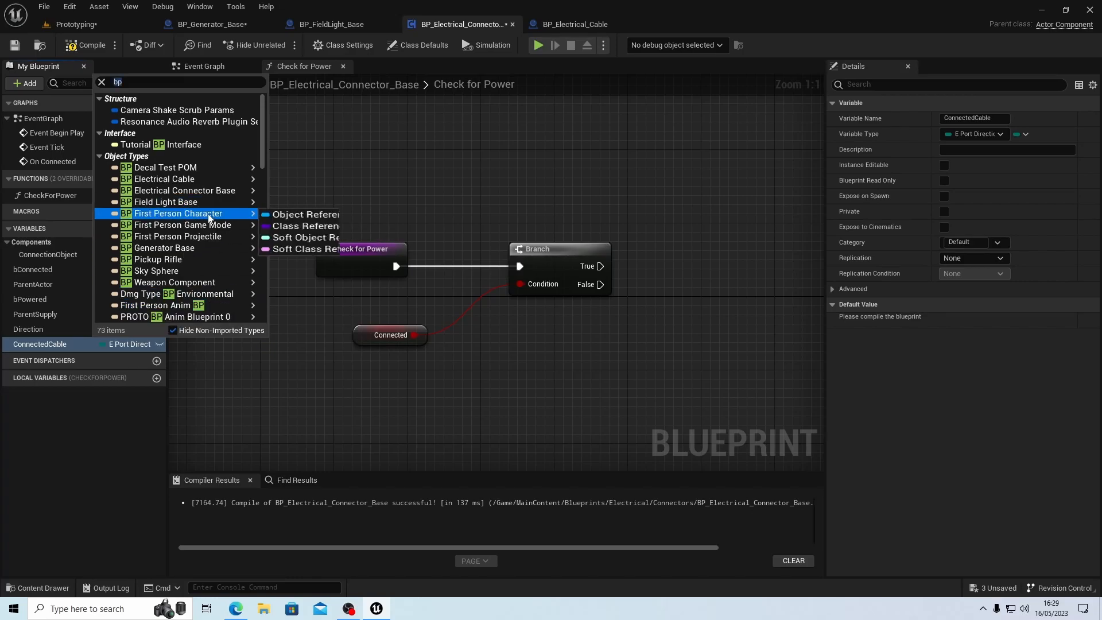
pyautogui.moveTo(218, 179)
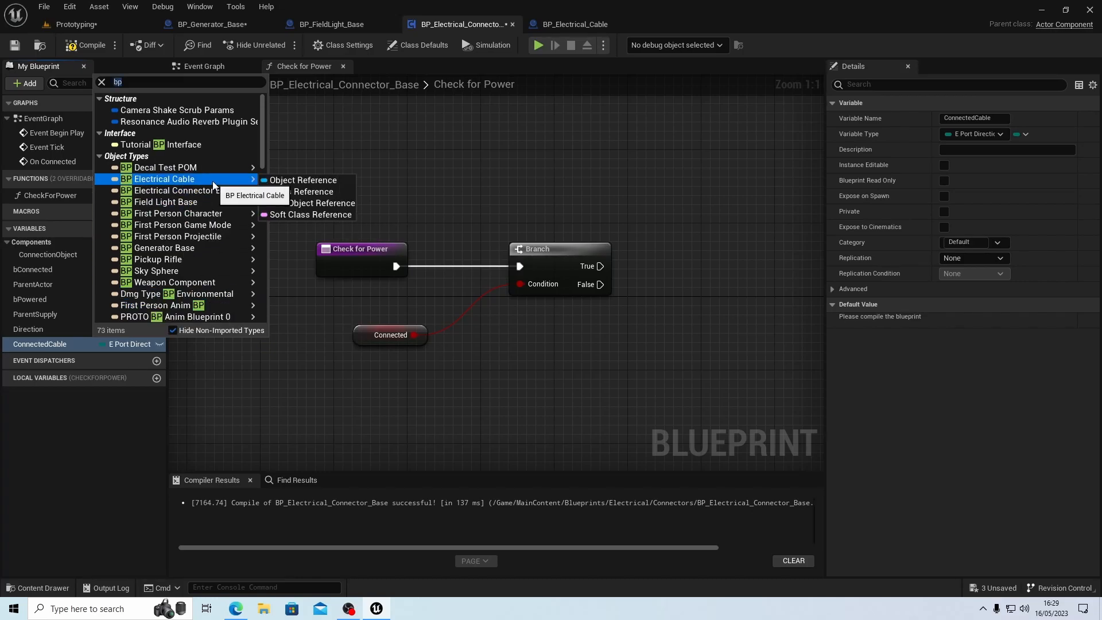
pyautogui.click(269, 180)
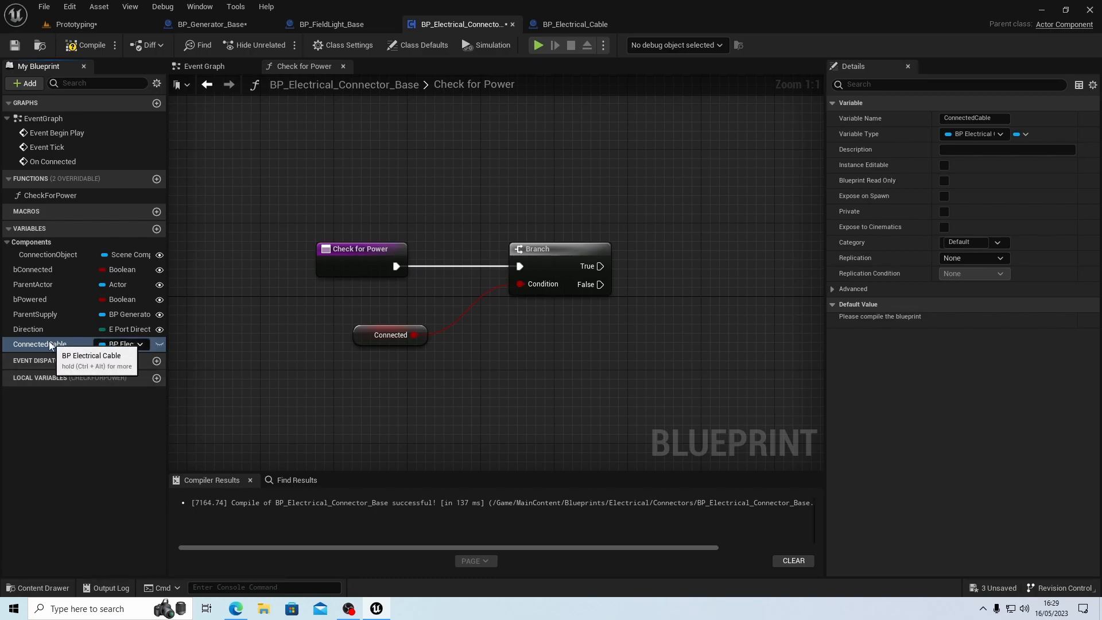
pyautogui.click(95, 46)
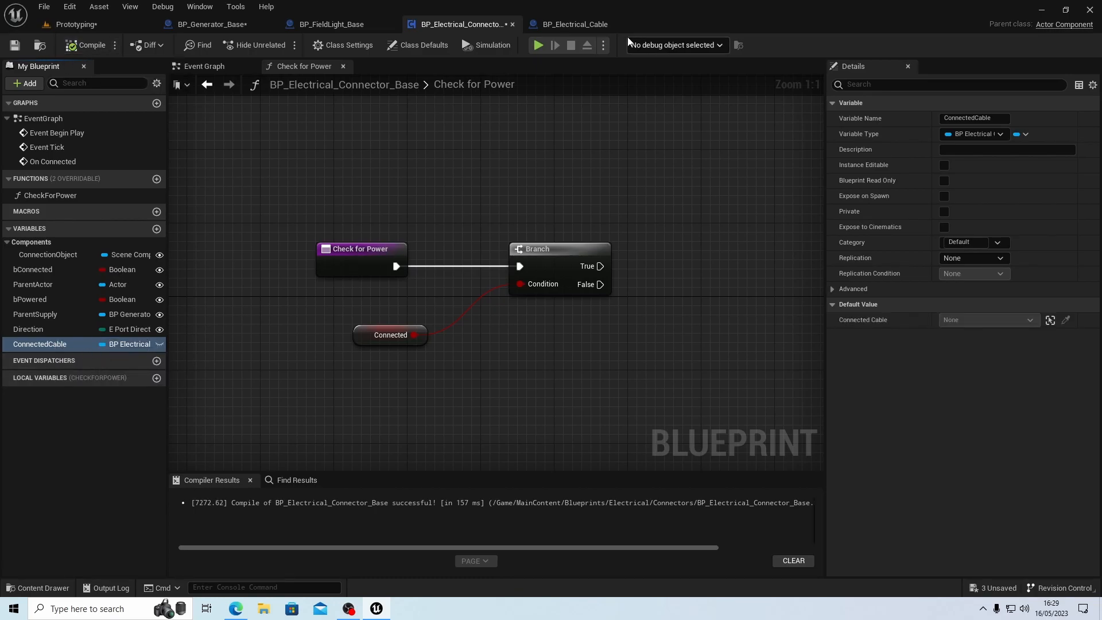
# Step: In BP_Electrical_Cable's Set Connections function, add a Set Connected Cable node targeting End A Connector and run it after the upper Set Connected node
pyautogui.click(608, 22)
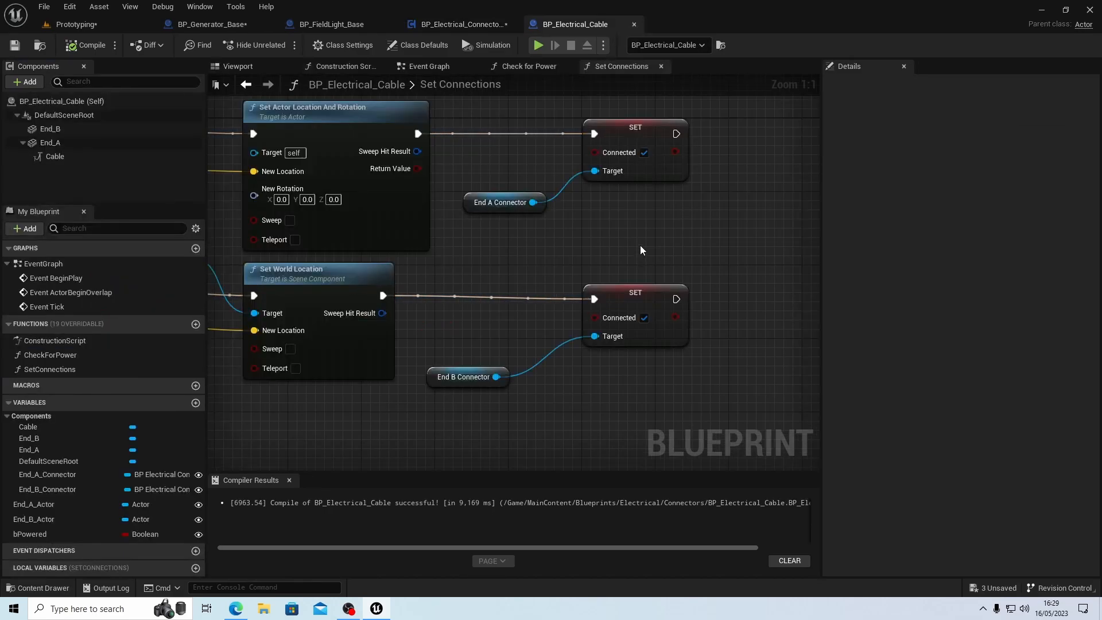
pyautogui.moveTo(650, 238); pyautogui.dragTo(454, 233, button='right')
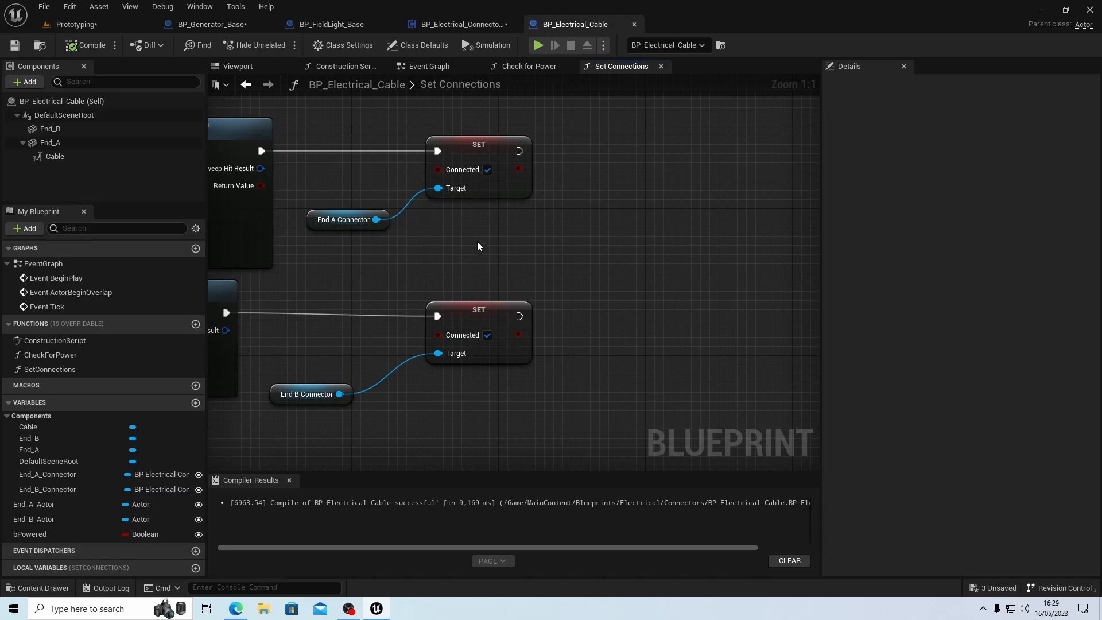
pyautogui.moveTo(477, 246); pyautogui.dragTo(440, 258, button='right')
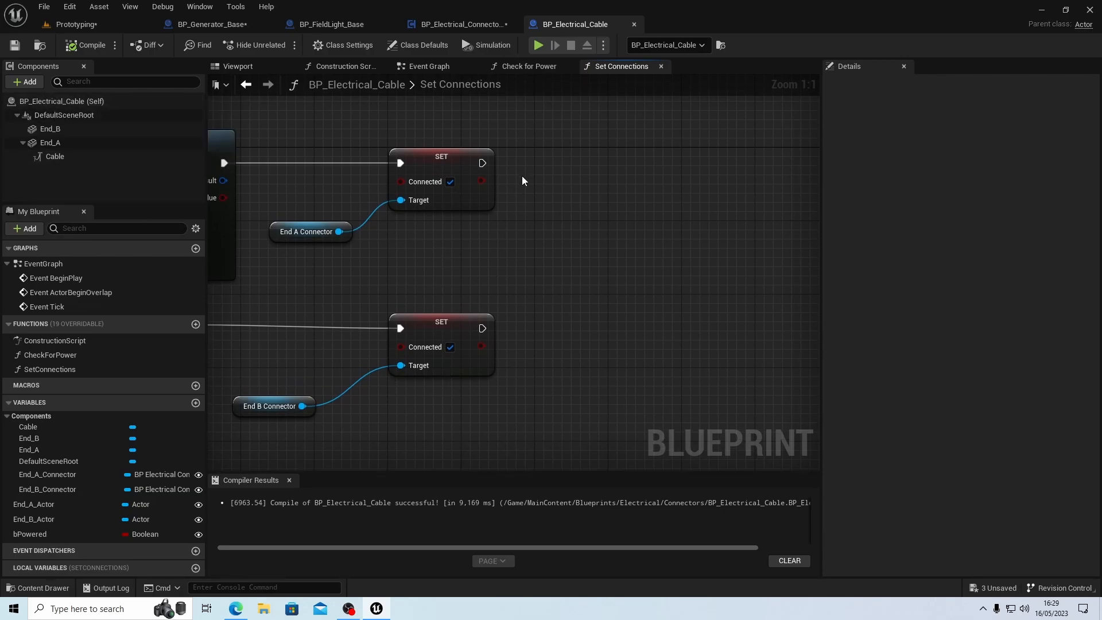
pyautogui.moveTo(338, 231)
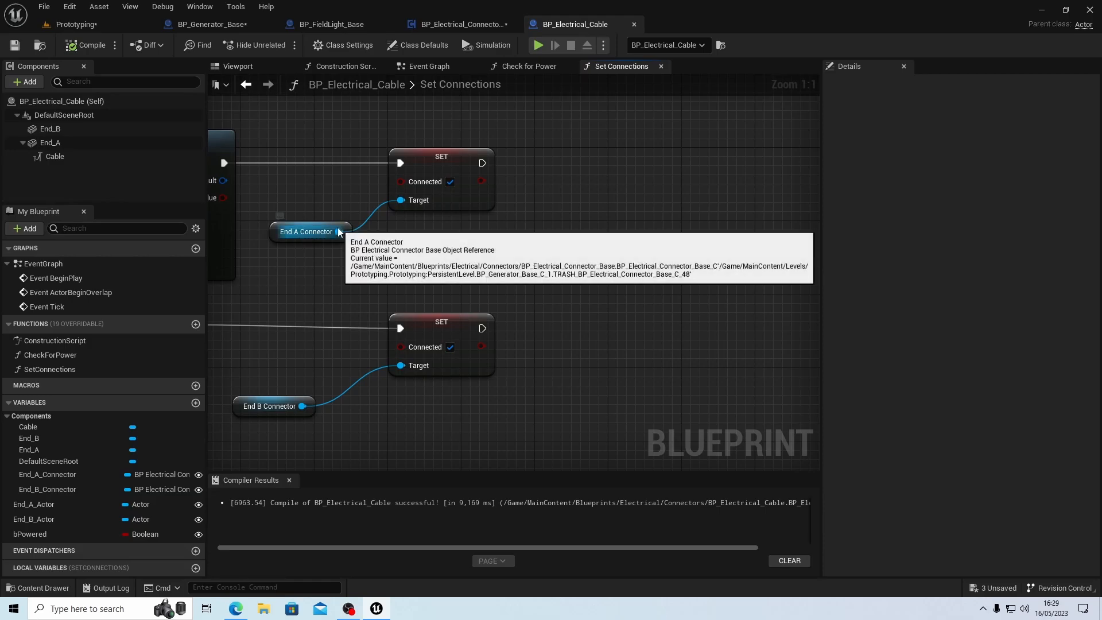
pyautogui.moveTo(339, 231); pyautogui.dragTo(538, 244)
pyautogui.write('se')
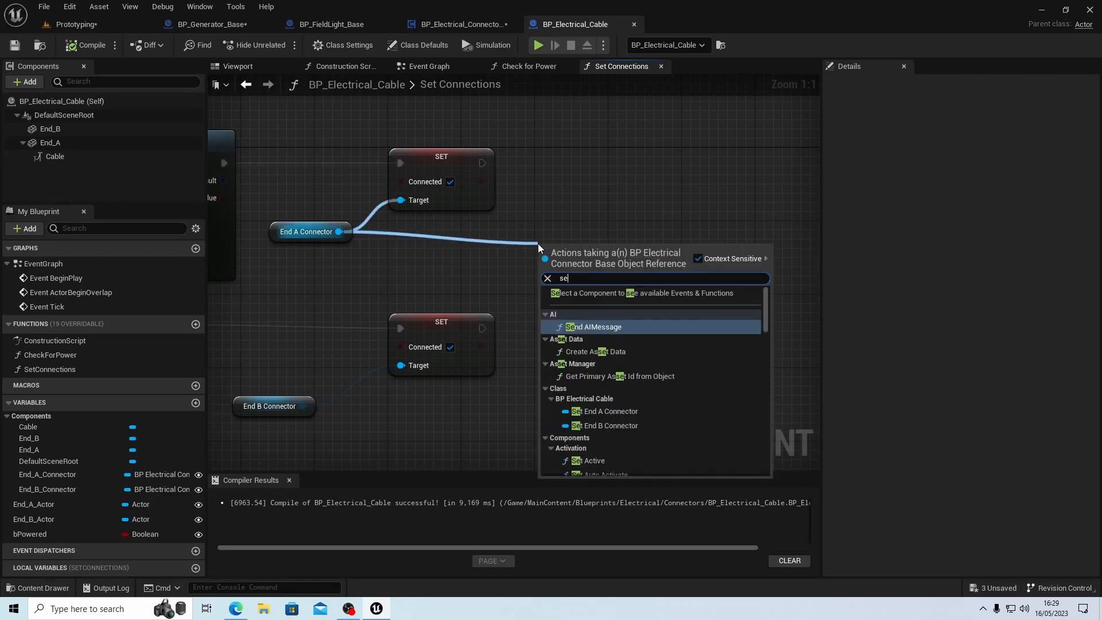
pyautogui.write('t conn')
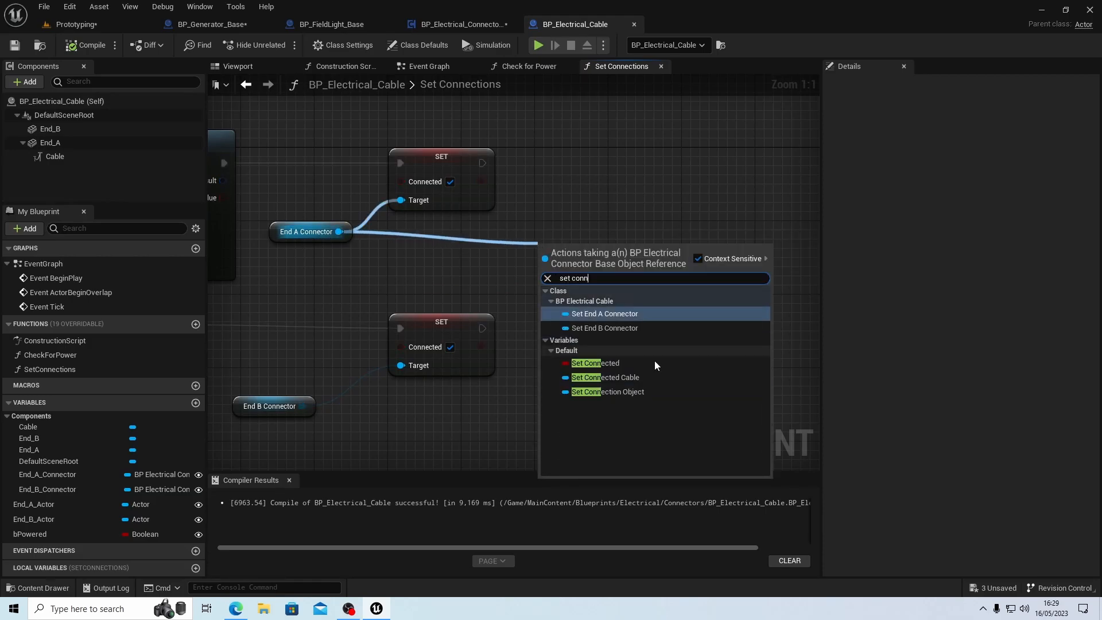
pyautogui.click(643, 378)
pyautogui.moveTo(585, 244); pyautogui.dragTo(620, 189)
pyautogui.moveTo(482, 163); pyautogui.dragTo(584, 200)
pyautogui.moveTo(615, 192); pyautogui.dragTo(679, 166)
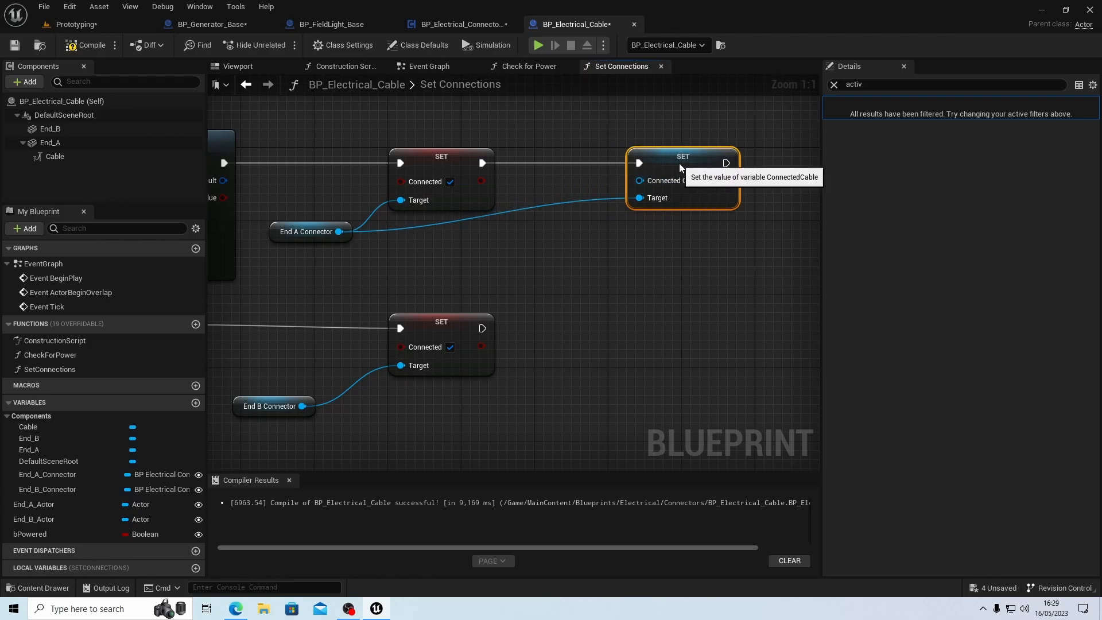
# Step: Insert a reroute point on the wire from End A Connector to the new node's target and move it clear below the nodes
pyautogui.click(572, 200)
pyautogui.doubleClick(575, 204)
pyautogui.moveTo(576, 216); pyautogui.dragTo(587, 246)
pyautogui.click(588, 245)
# Step: Feed a reference to self into the upper Set Connected Cable node's Connected Cable input and place it between the SET nodes
pyautogui.moveTo(639, 182); pyautogui.dragTo(557, 199)
pyautogui.write('self')
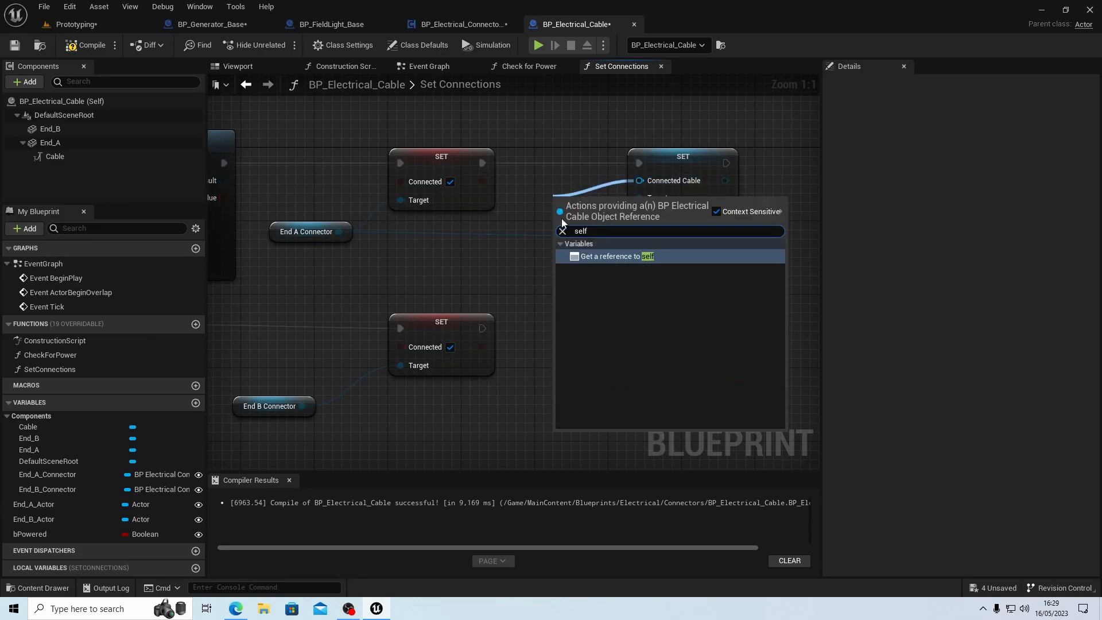
pyautogui.click(626, 257)
pyautogui.moveTo(542, 190); pyautogui.dragTo(532, 180)
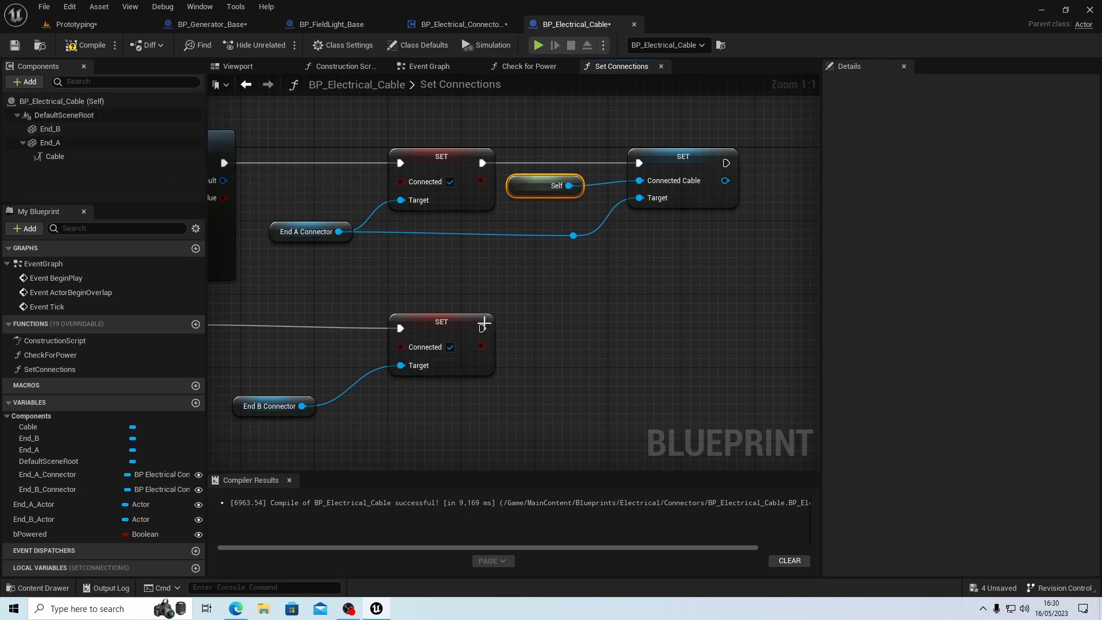
# Step: Copy the Set Connected Cable node to the End B row and connect its execution after the lower Set Connected node
pyautogui.click(713, 165)
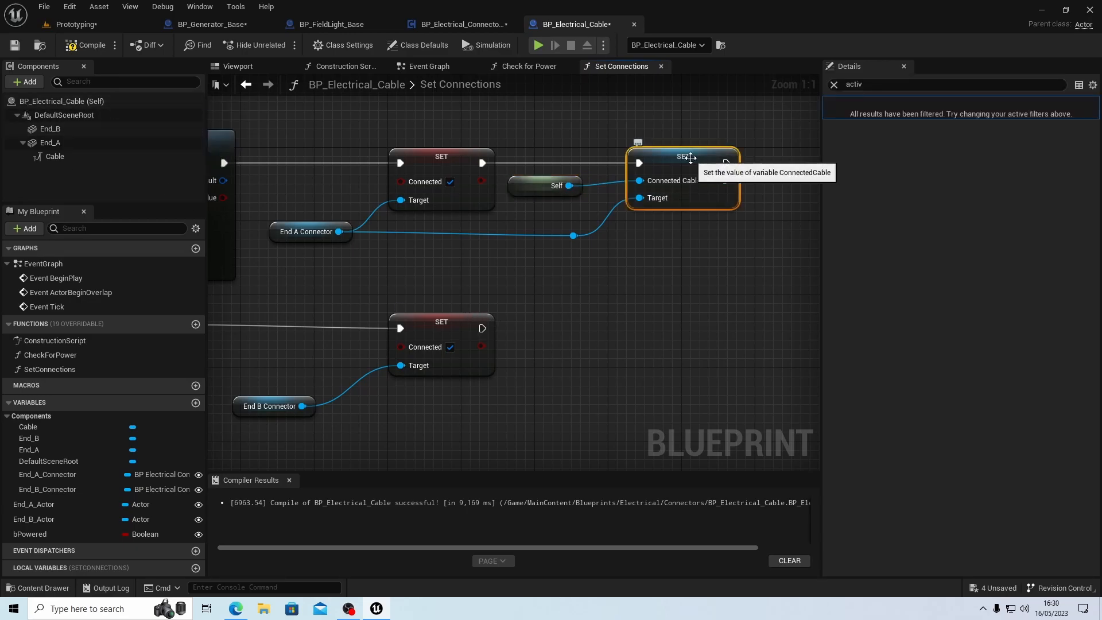
pyautogui.hotkey('ctrl', 'v')
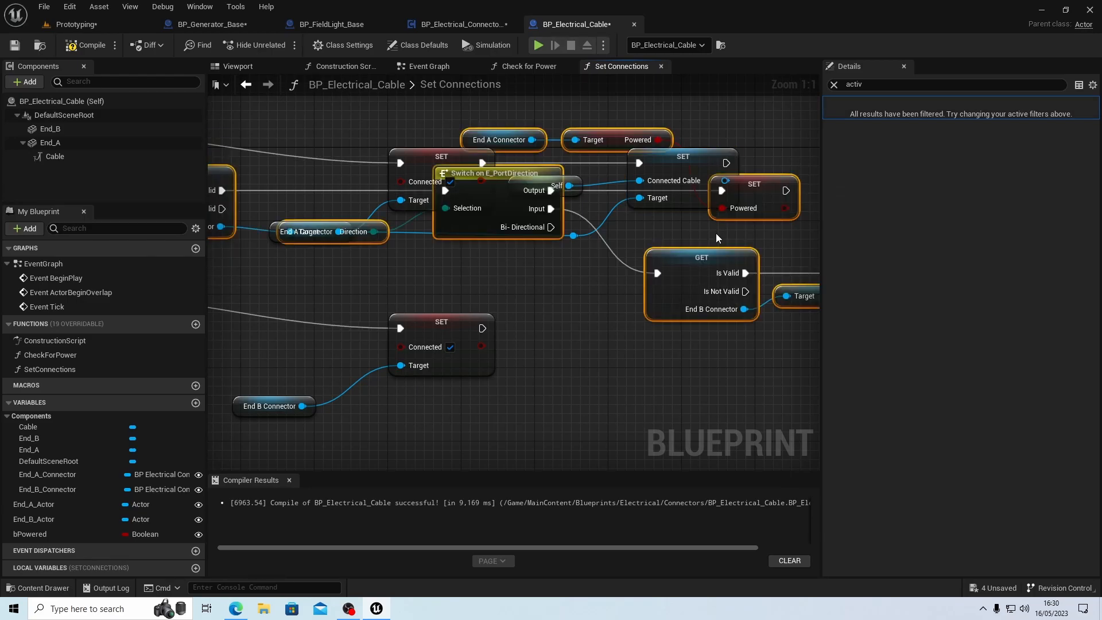
pyautogui.hotkey('ctrl', 'z')
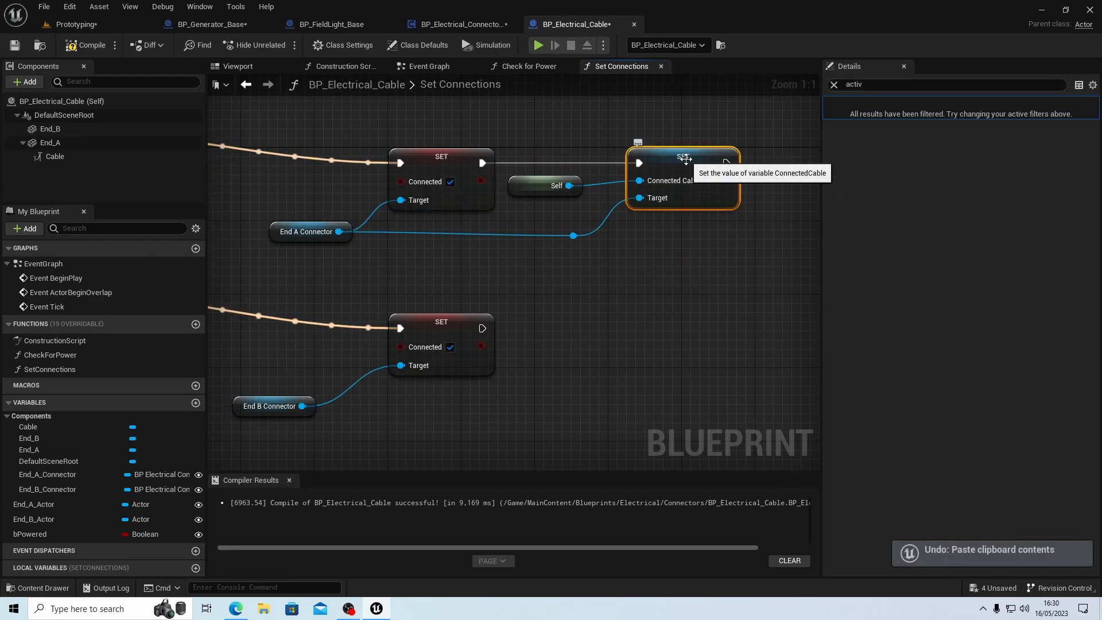
pyautogui.hotkey('ctrl', 'c')
pyautogui.hotkey('ctrl', 'v')
pyautogui.moveTo(733, 170); pyautogui.dragTo(686, 332)
pyautogui.moveTo(482, 328); pyautogui.dragTo(648, 319)
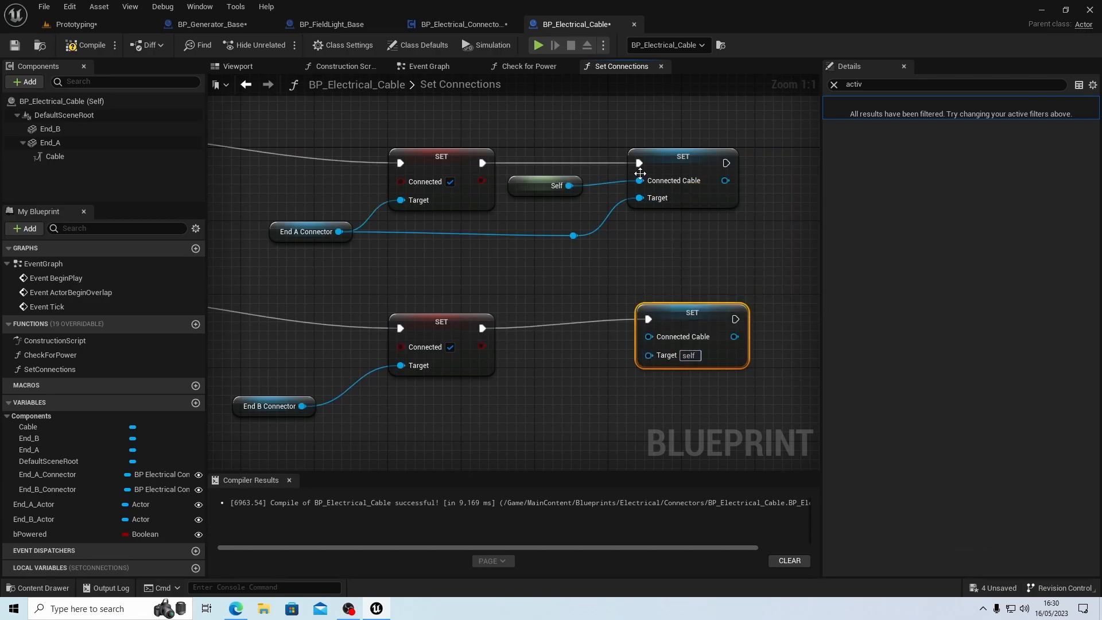
# Step: Supply the lower Set Connected Cable node with a duplicated Self reference as its Connected Cable and End B Connector as its target
pyautogui.click(544, 193)
pyautogui.hotkey('ctrl', 'd')
pyautogui.moveTo(562, 202); pyautogui.dragTo(648, 342)
pyautogui.moveTo(302, 406); pyautogui.dragTo(648, 354)
# Step: Insert a reroute point on the wire from End B Connector to the lower Set Connected Cable node
pyautogui.doubleClick(494, 376)
pyautogui.moveTo(498, 377); pyautogui.dragTo(538, 411)
pyautogui.click(495, 381)
# Step: Straighten the connections of the End B row of nodes and of the End A row
pyautogui.moveTo(281, 447); pyautogui.dragTo(767, 287)
pyautogui.press('q')
pyautogui.moveTo(304, 277); pyautogui.dragTo(721, 134)
pyautogui.press('q')
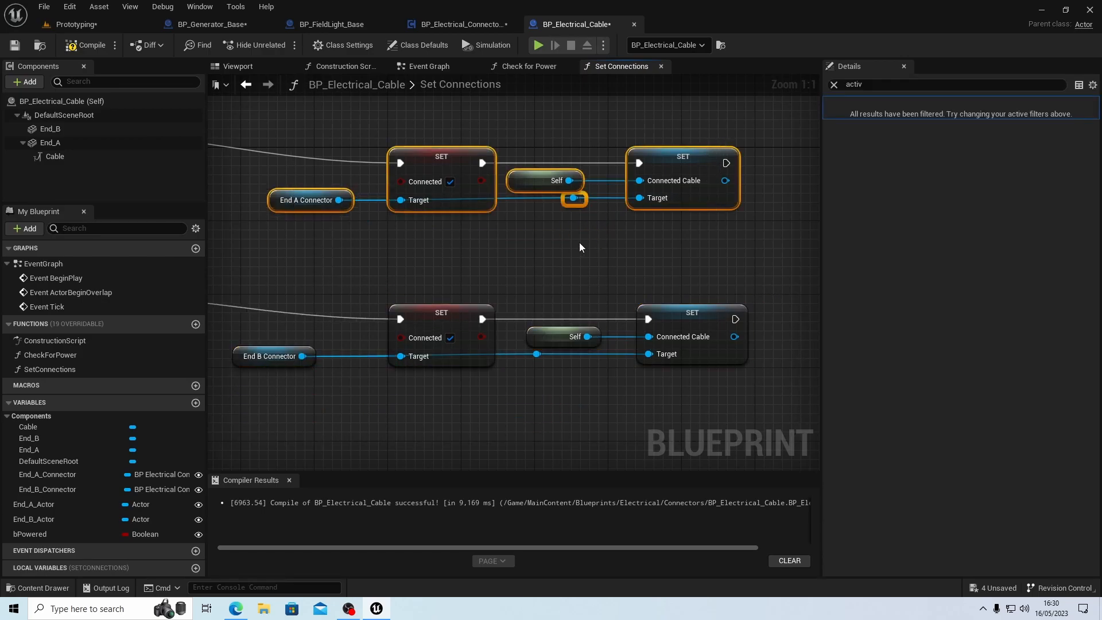
# Step: Move the End A and End B Connector nodes with their reroute points below their SET nodes, and compile the cable blueprint
pyautogui.click(580, 247)
pyautogui.click(291, 201)
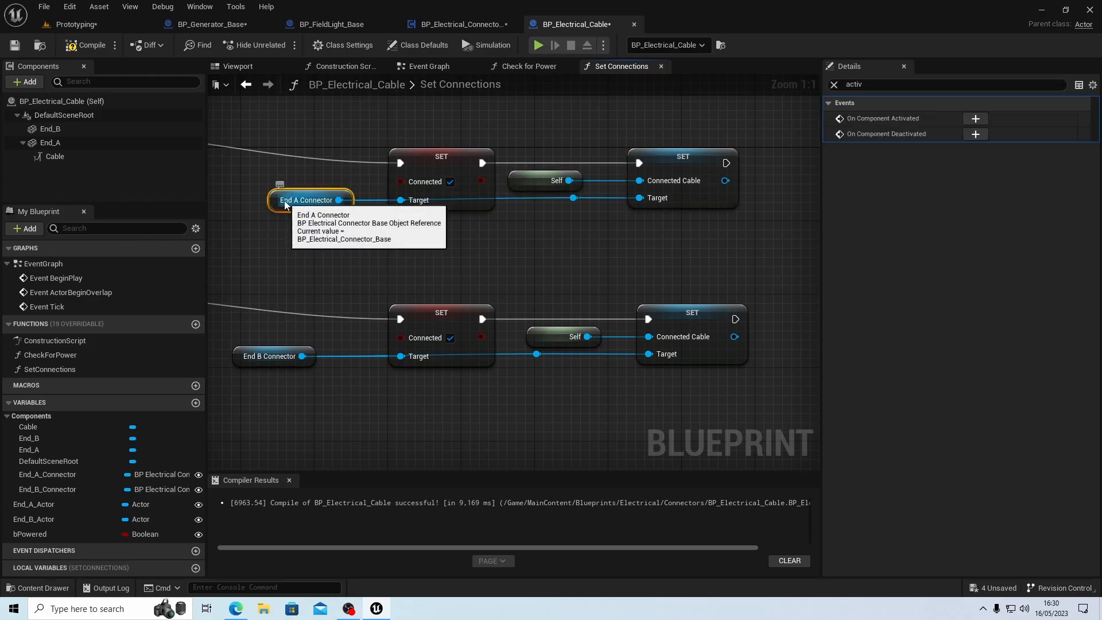
pyautogui.keyDown('ctrl'); pyautogui.click(570, 204); pyautogui.keyUp('ctrl')
pyautogui.moveTo(563, 204); pyautogui.dragTo(563, 241)
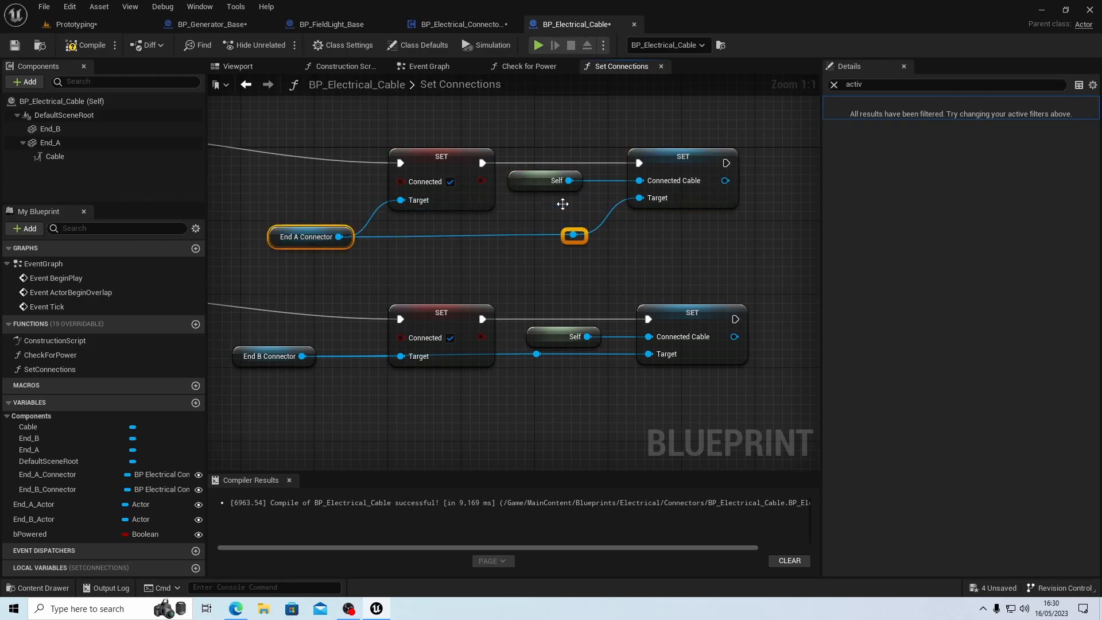
pyautogui.click(276, 357)
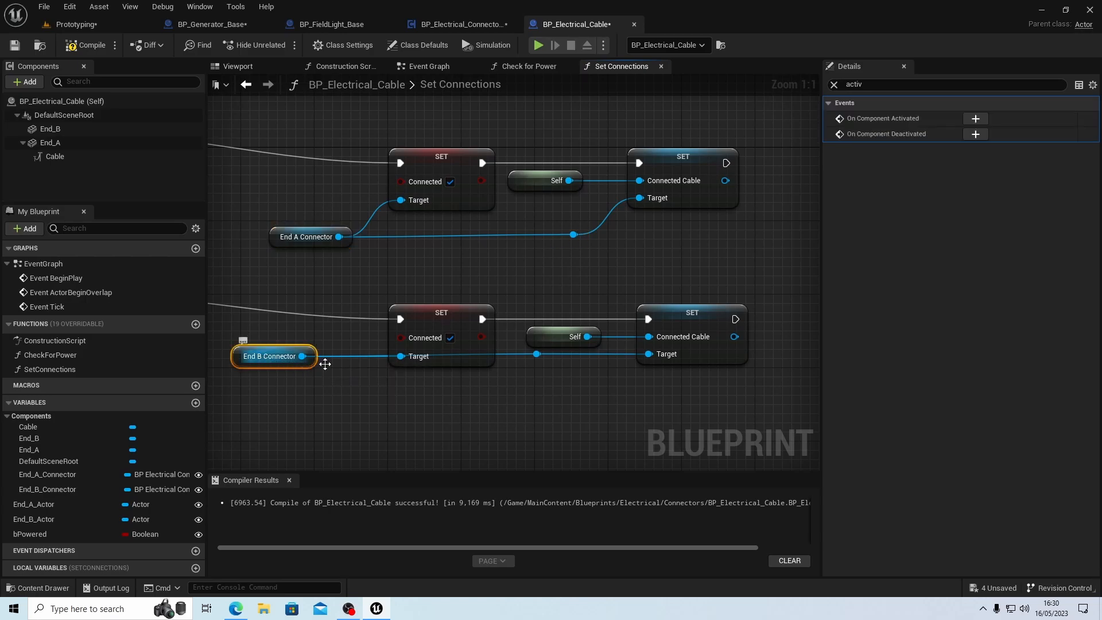
pyautogui.keyDown('ctrl'); pyautogui.click(535, 362); pyautogui.keyUp('ctrl')
pyautogui.moveTo(535, 363); pyautogui.dragTo(535, 400)
pyautogui.click(92, 46)
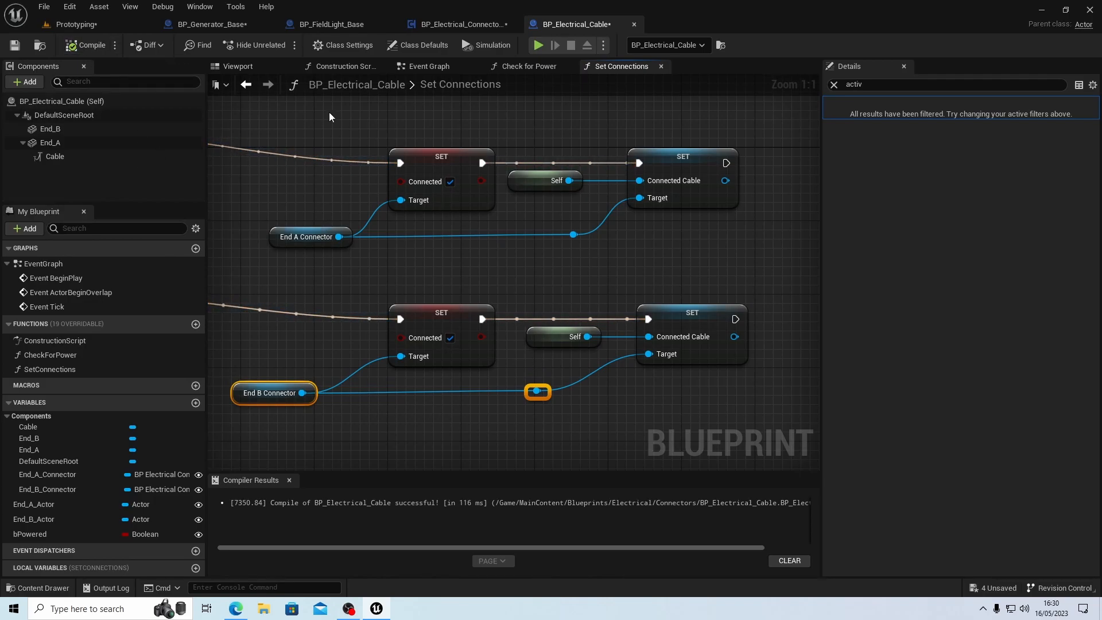
# Step: Play the Prototyping level in the editor and examine the BP_Electrical_Connector_Base component settings on the running BP_FieldLight_Base
pyautogui.click(441, 25)
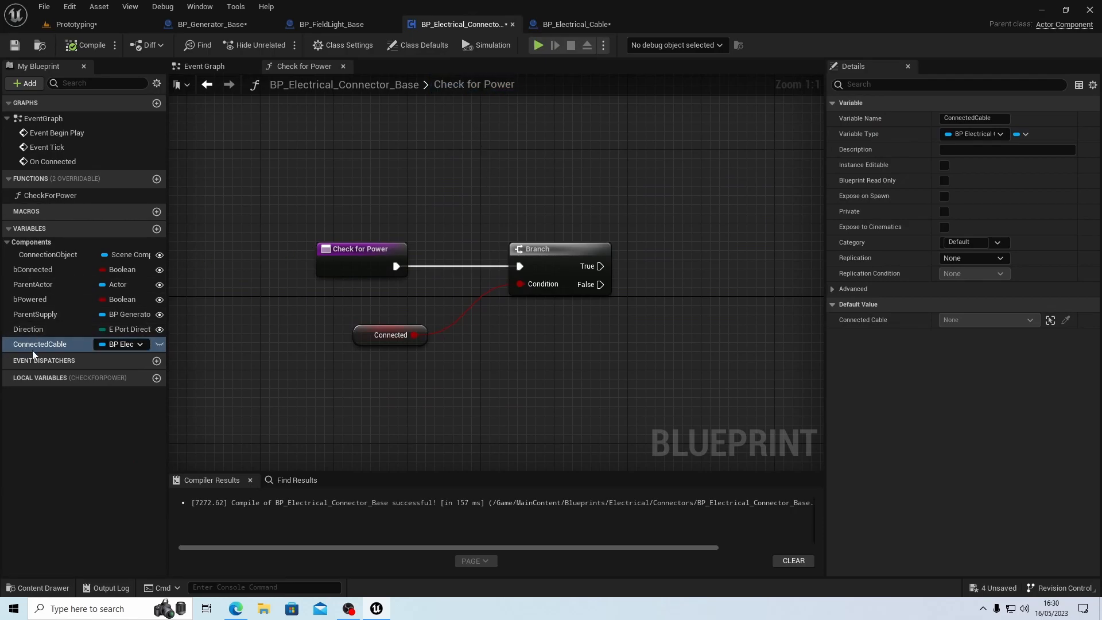
pyautogui.click(572, 25)
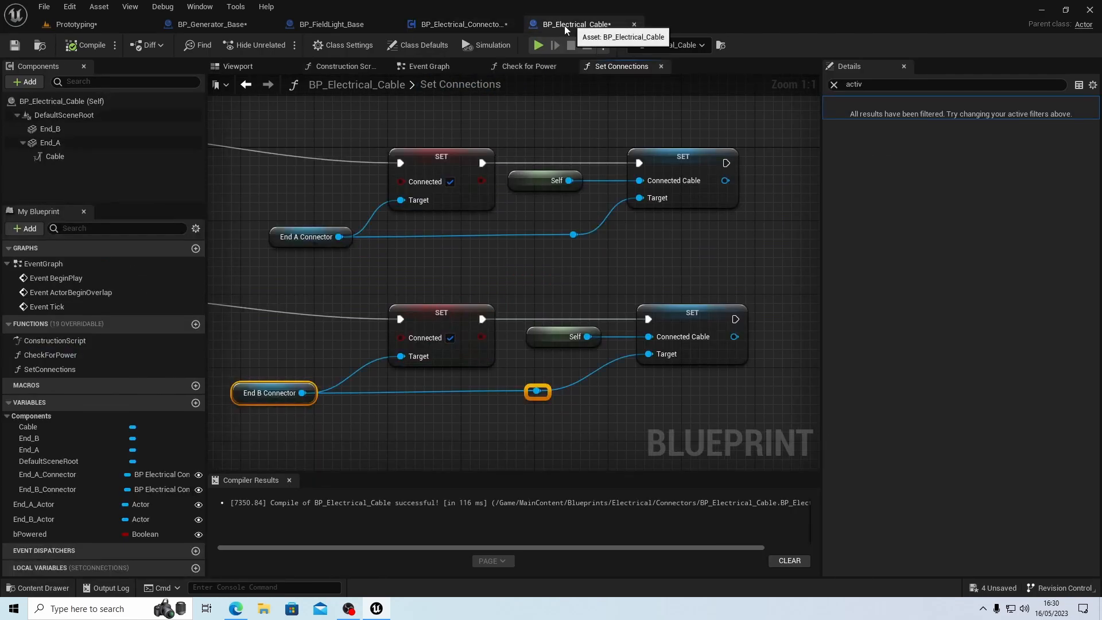
pyautogui.click(76, 24)
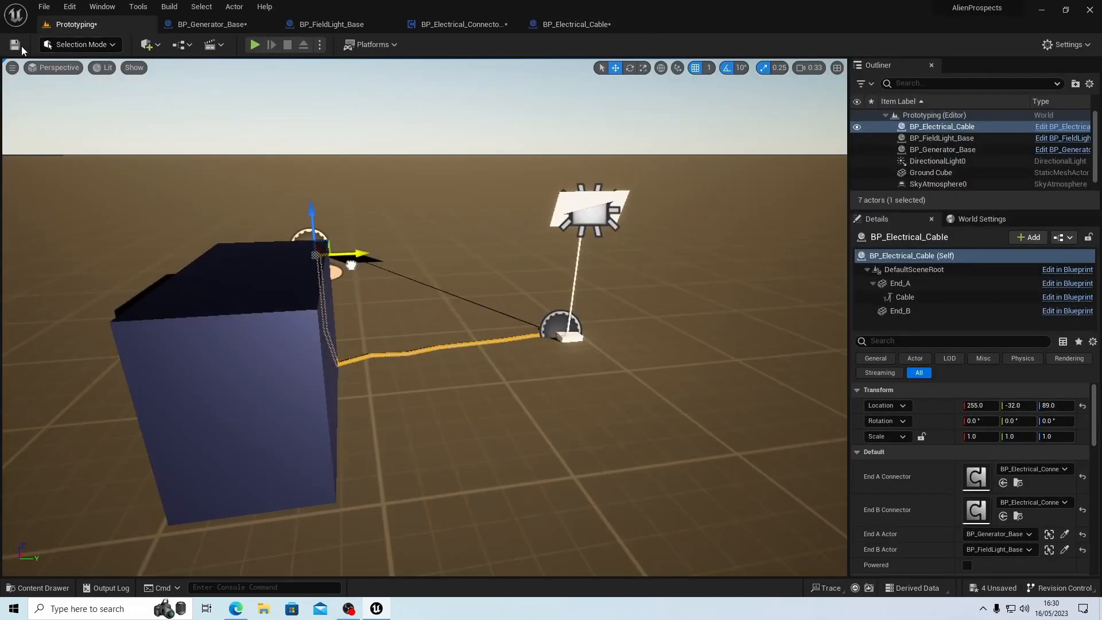
pyautogui.click(255, 45)
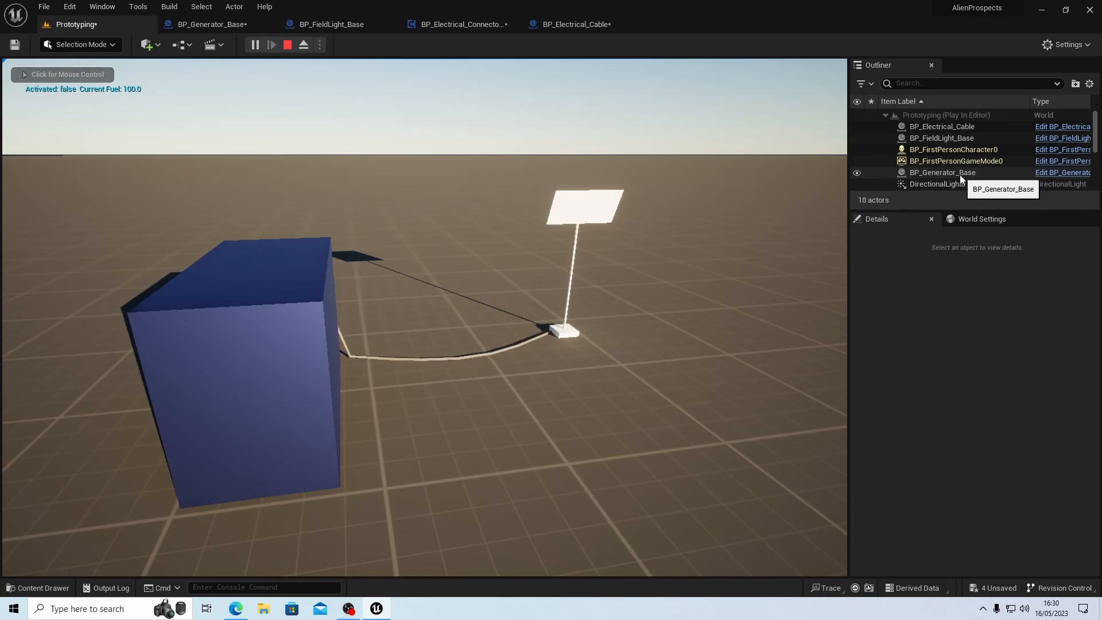
pyautogui.click(955, 140)
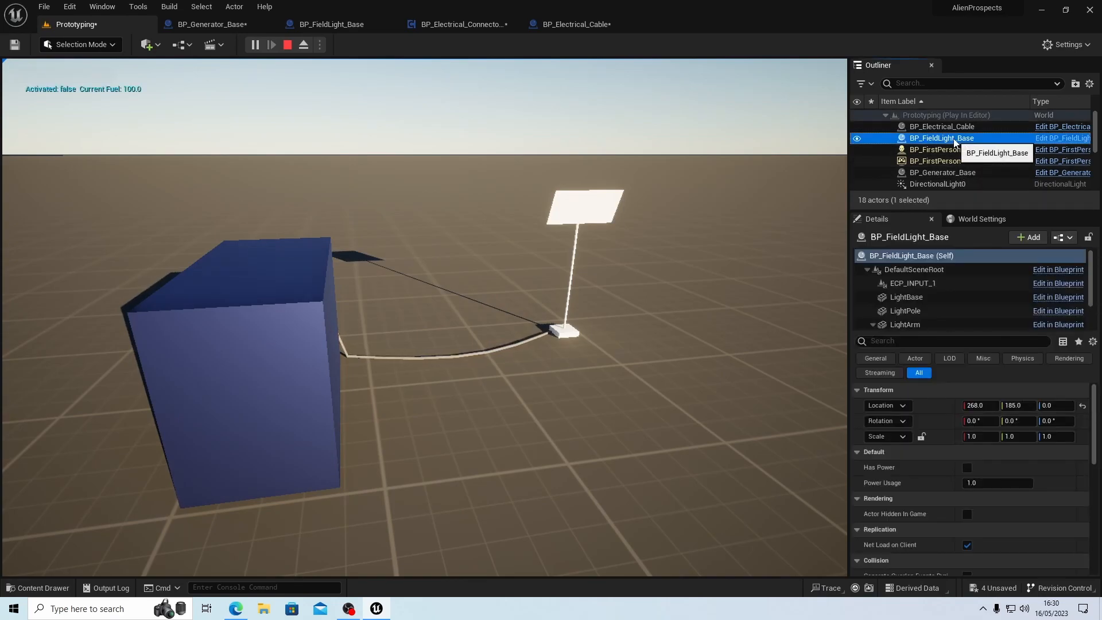
pyautogui.scroll(-3, 965, 310)
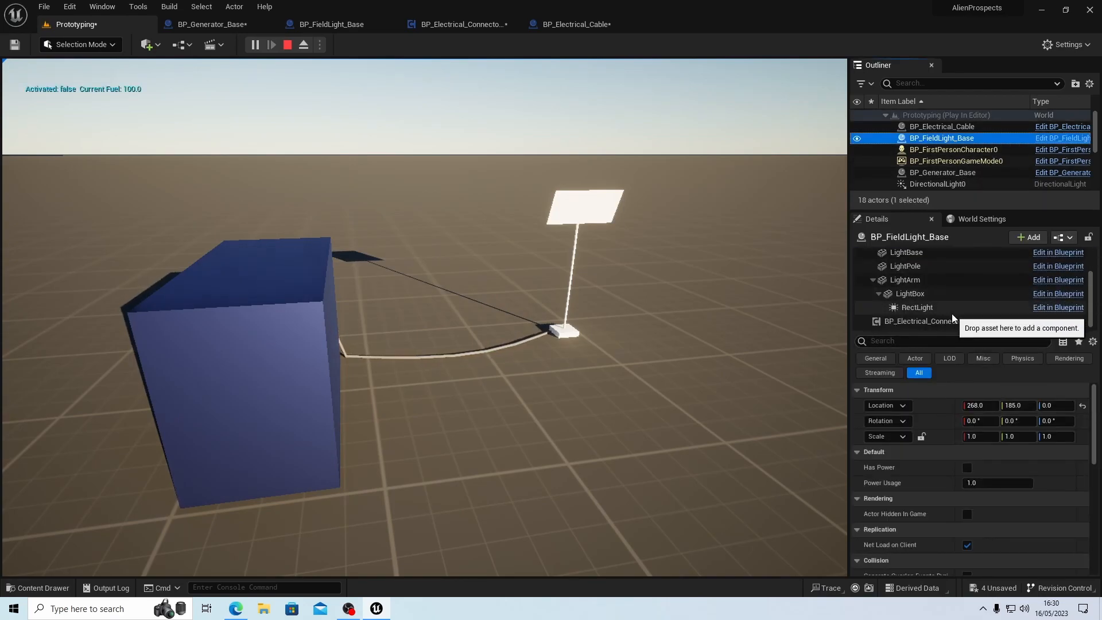
pyautogui.click(976, 321)
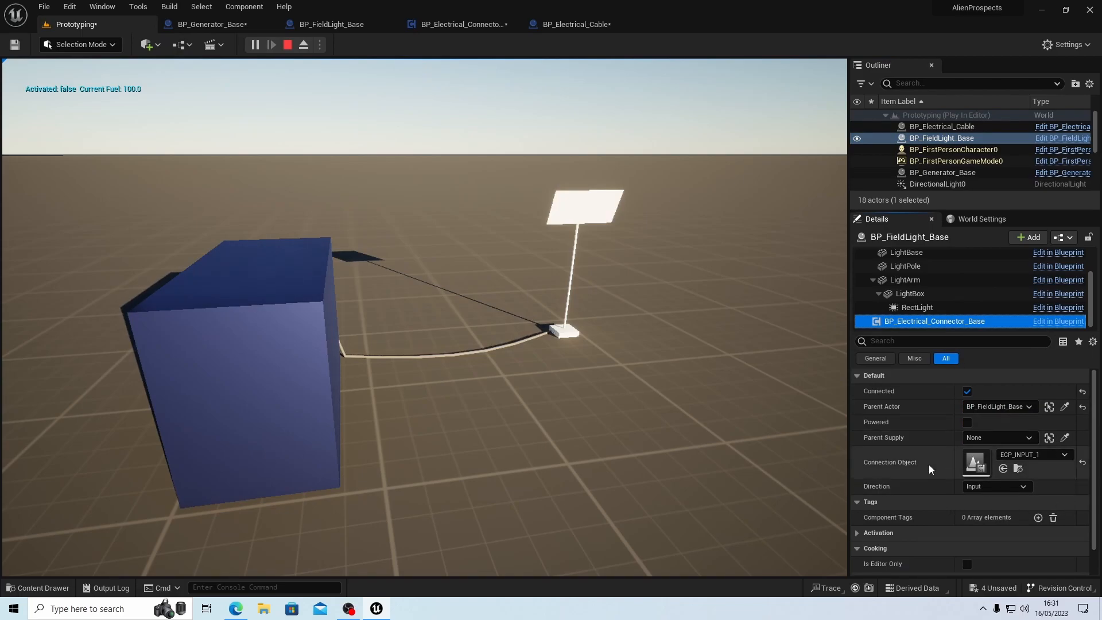
# Step: Stop the play session, make the ConnectedCable variable instance editable in BP_Electrical_Connector_Base, and compile the blueprint
pyautogui.scroll(-1, 936, 459)
pyautogui.scroll(1, 935, 459)
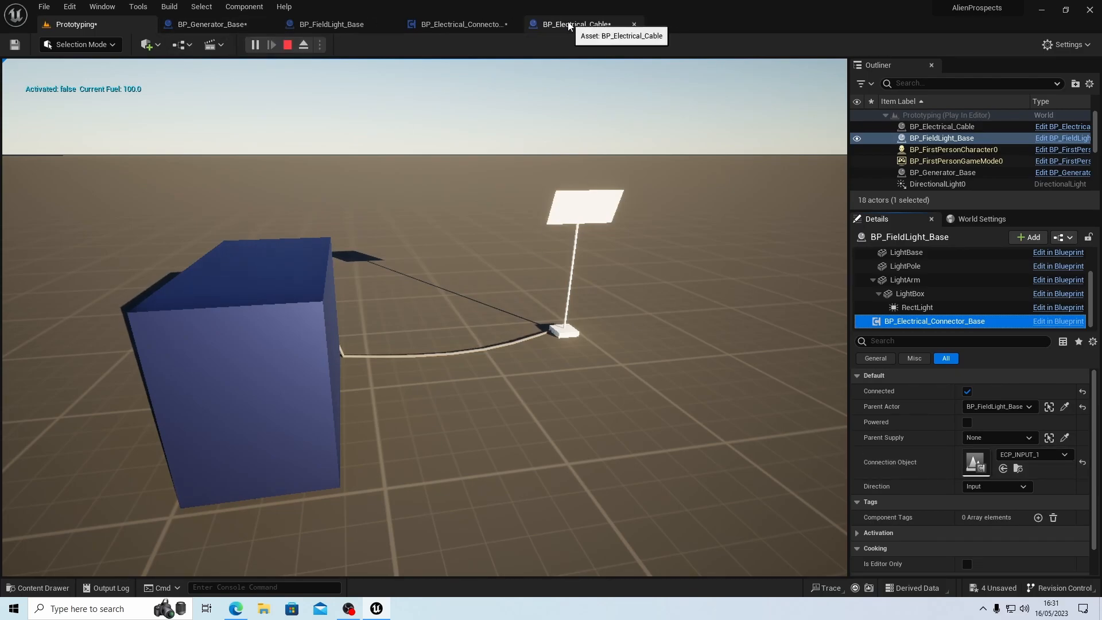
pyautogui.click(464, 26)
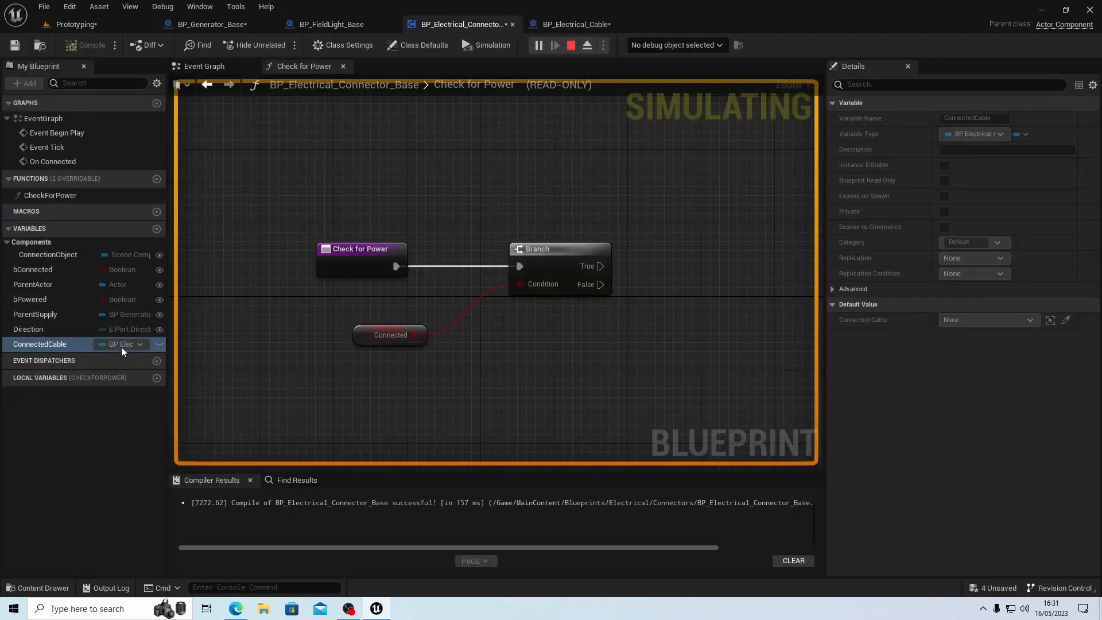
pyautogui.click(158, 346)
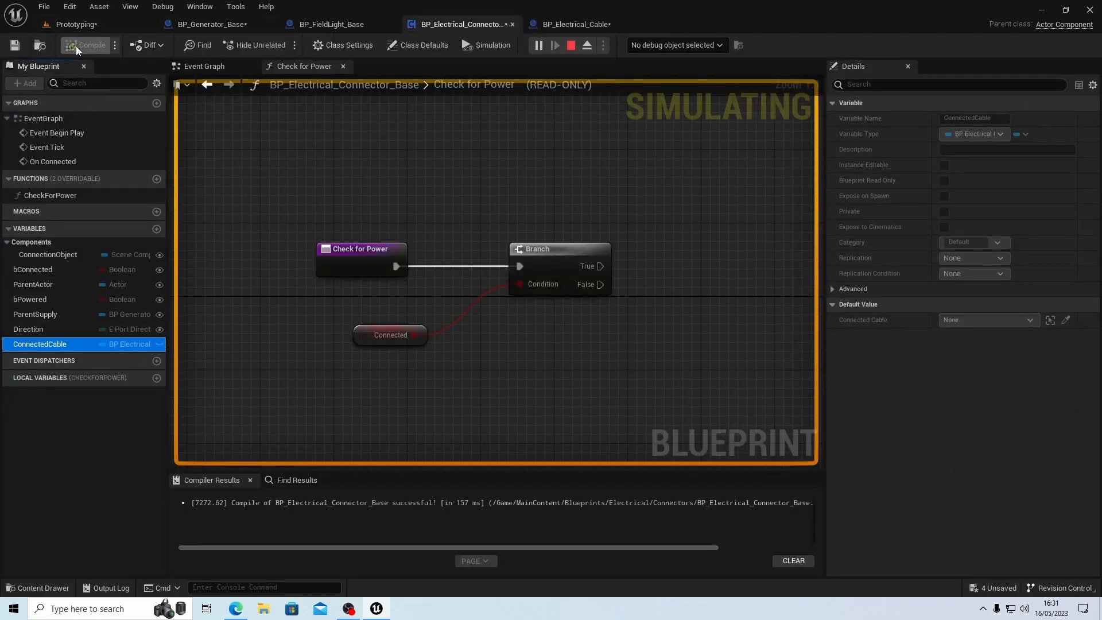
pyautogui.click(571, 47)
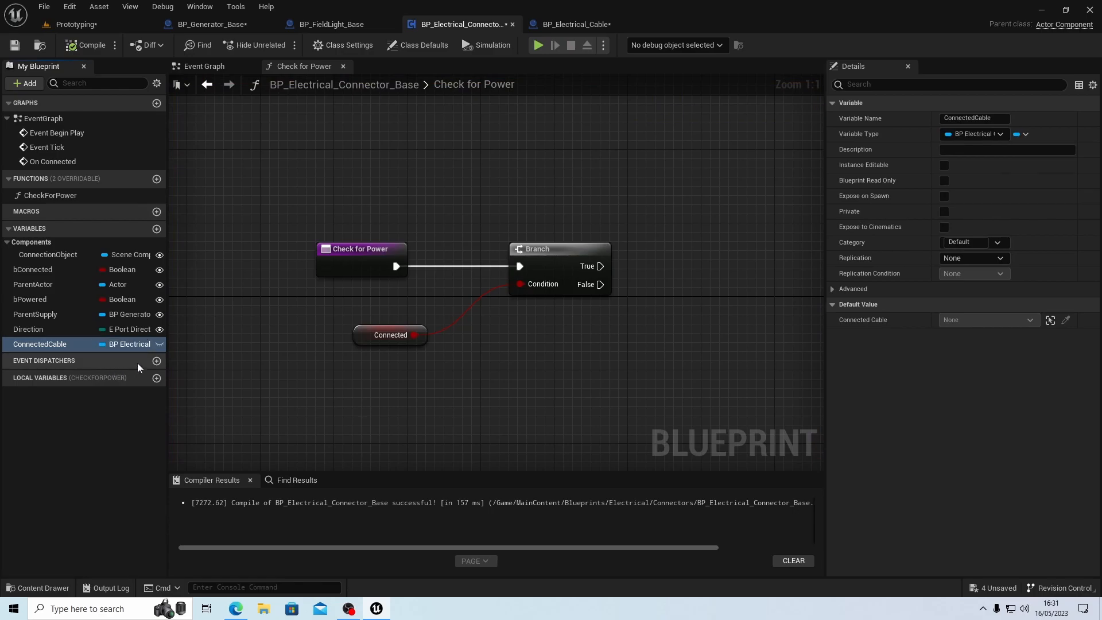
pyautogui.click(159, 344)
pyautogui.click(88, 47)
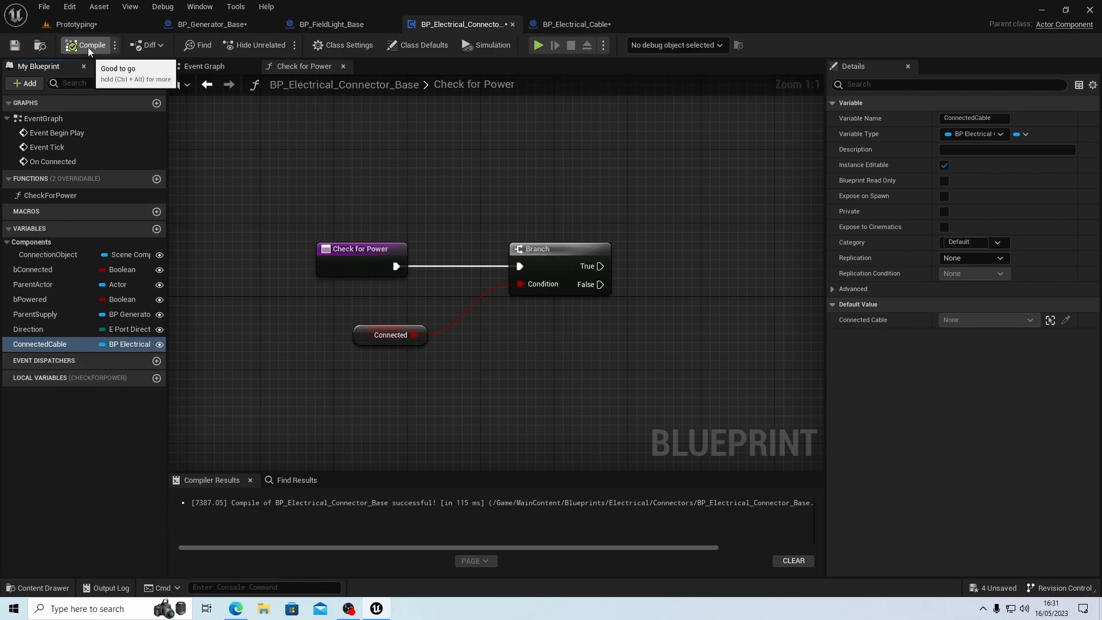
# Step: Play the Prototyping level, check the Connected Cable value on the running BP_FieldLight_Base's connector component, and stop the session
pyautogui.click(102, 22)
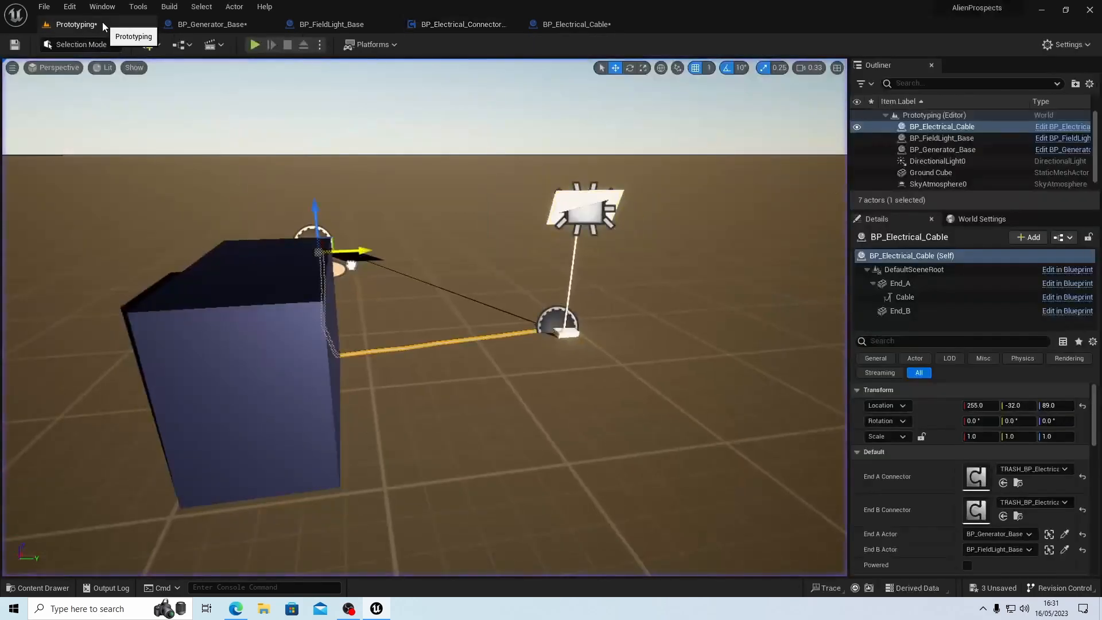
pyautogui.click(256, 46)
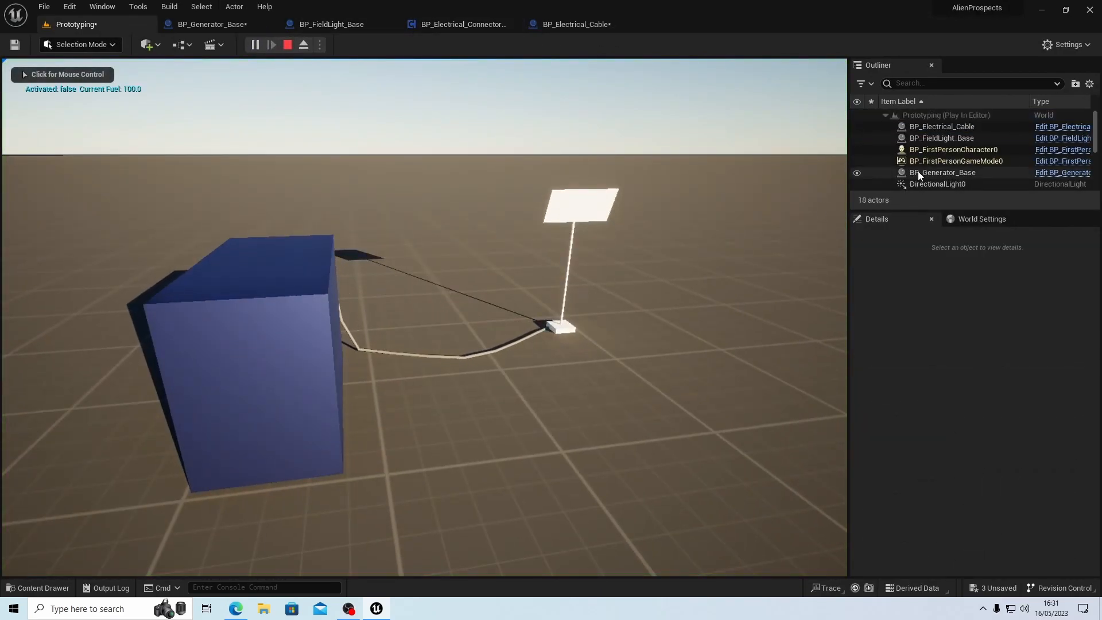
pyautogui.click(939, 139)
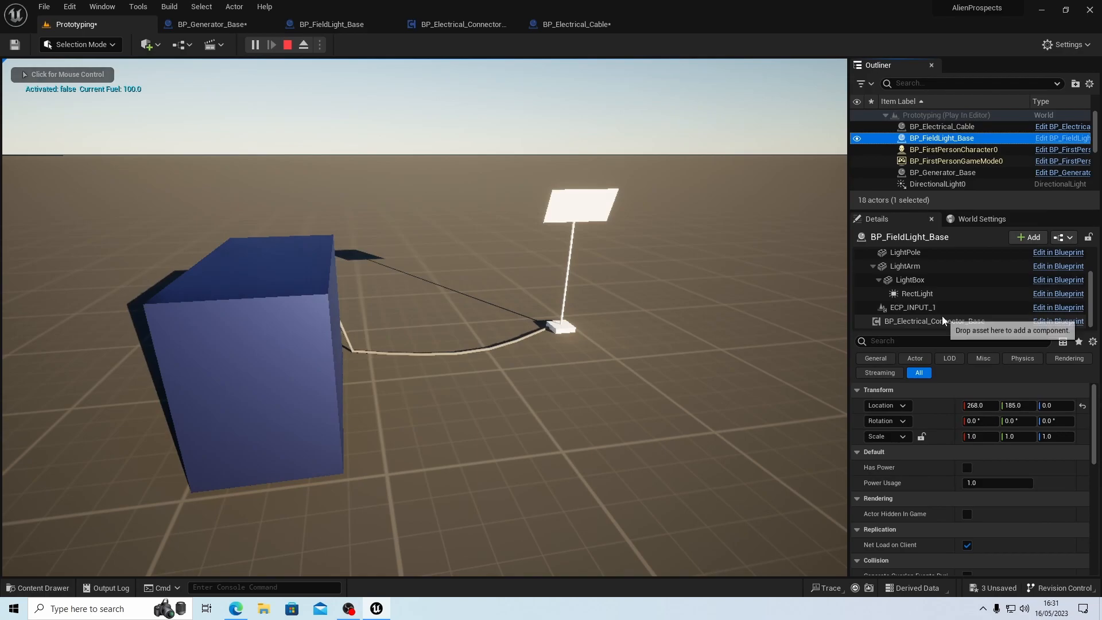
pyautogui.click(943, 321)
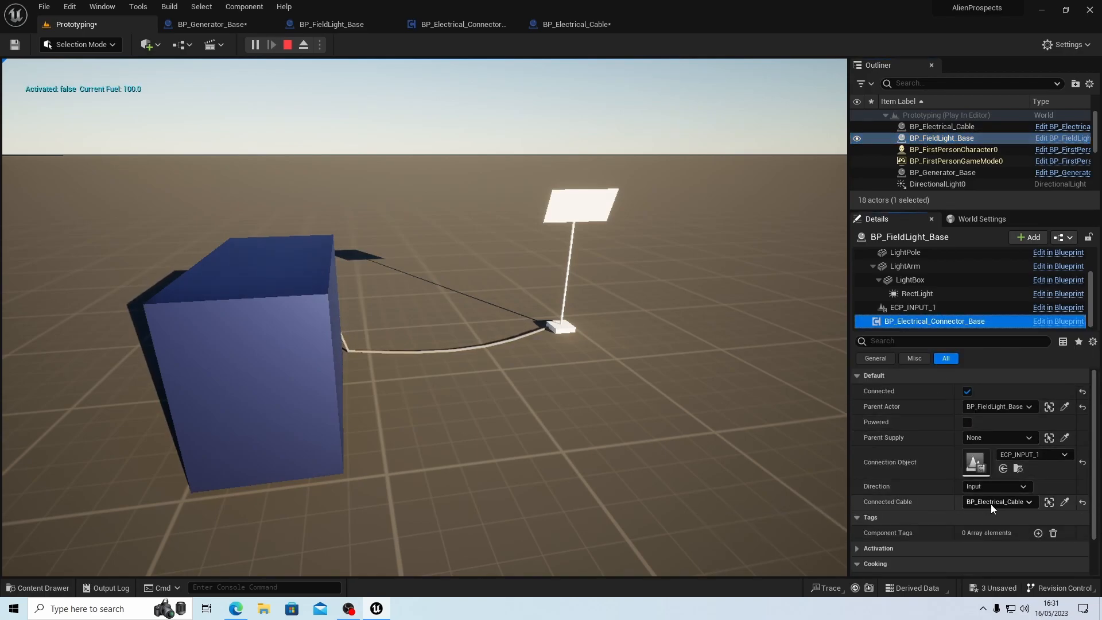
pyautogui.click(286, 46)
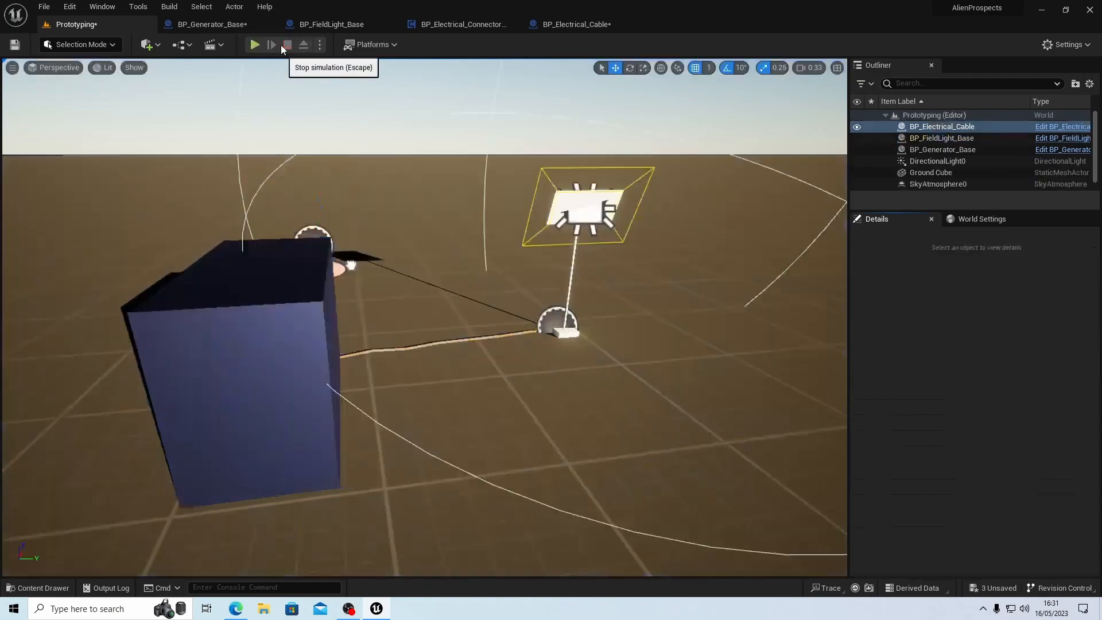
# Step: Move the Connected getter and the Branch node closer to the entry node in the connector's Check for Power function
pyautogui.click(494, 24)
pyautogui.moveTo(510, 367); pyautogui.dragTo(431, 354, button='right')
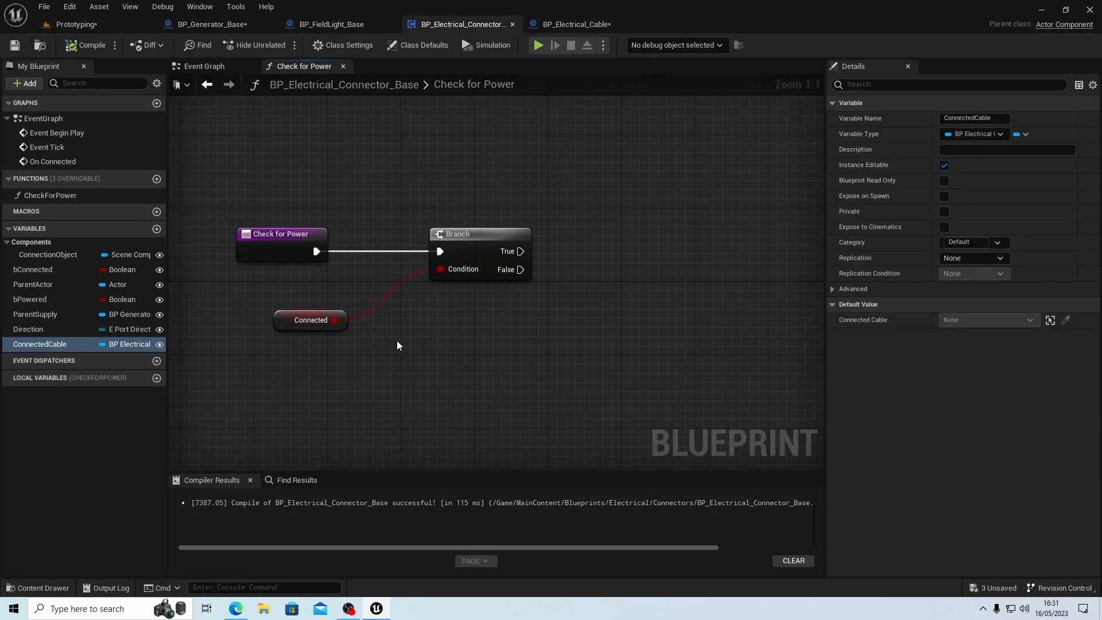
pyautogui.moveTo(289, 327); pyautogui.dragTo(261, 308)
pyautogui.moveTo(459, 235); pyautogui.dragTo(403, 242)
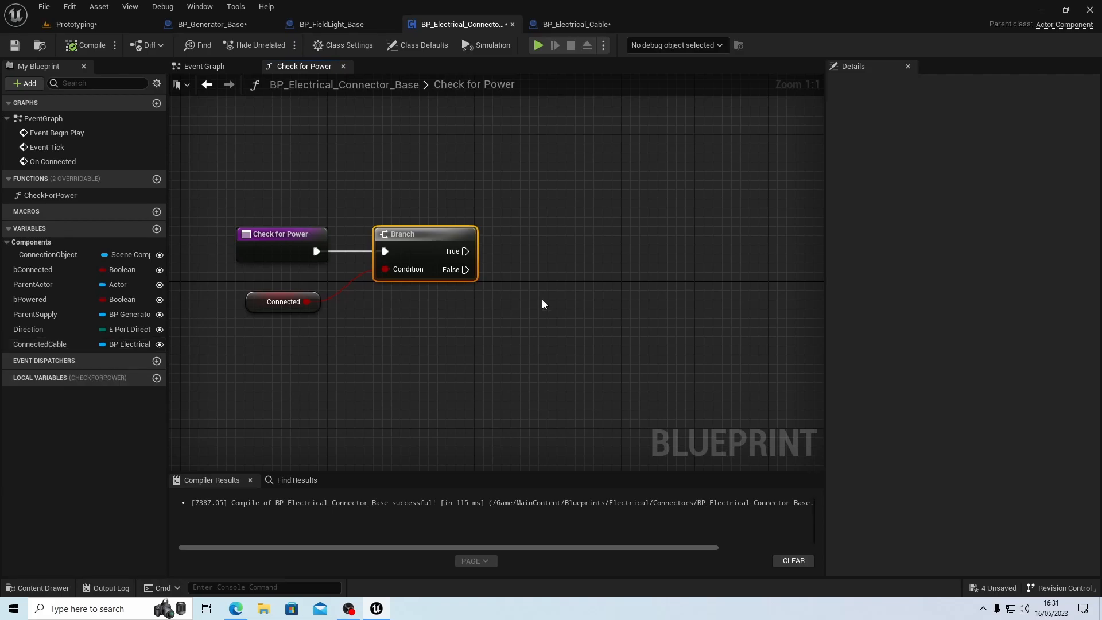
# Step: Add a ConnectedCable getter converted to a validated get, and run it from the Branch node's True output
pyautogui.moveTo(445, 337); pyautogui.dragTo(462, 318)
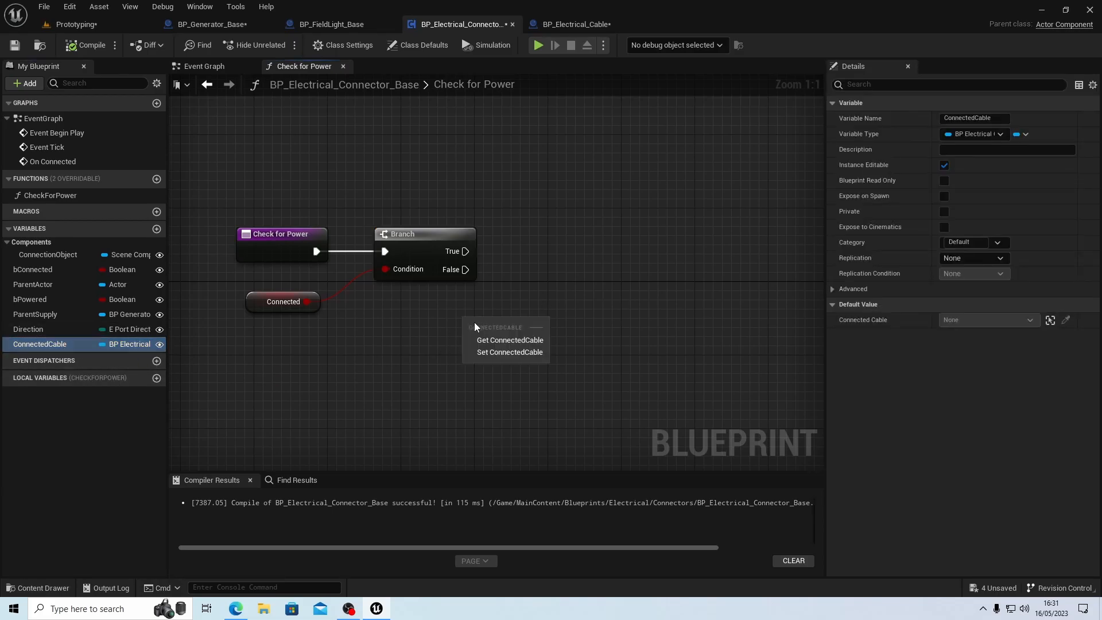
pyautogui.click(491, 340)
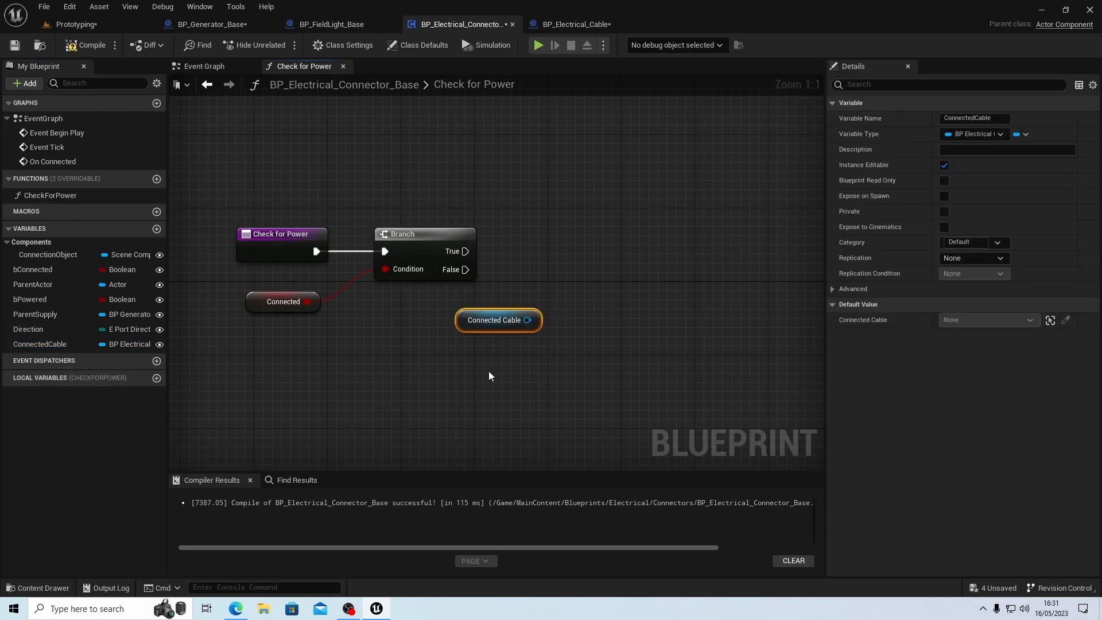
pyautogui.rightClick(497, 322)
pyautogui.click(545, 437)
pyautogui.moveTo(528, 317); pyautogui.dragTo(593, 234)
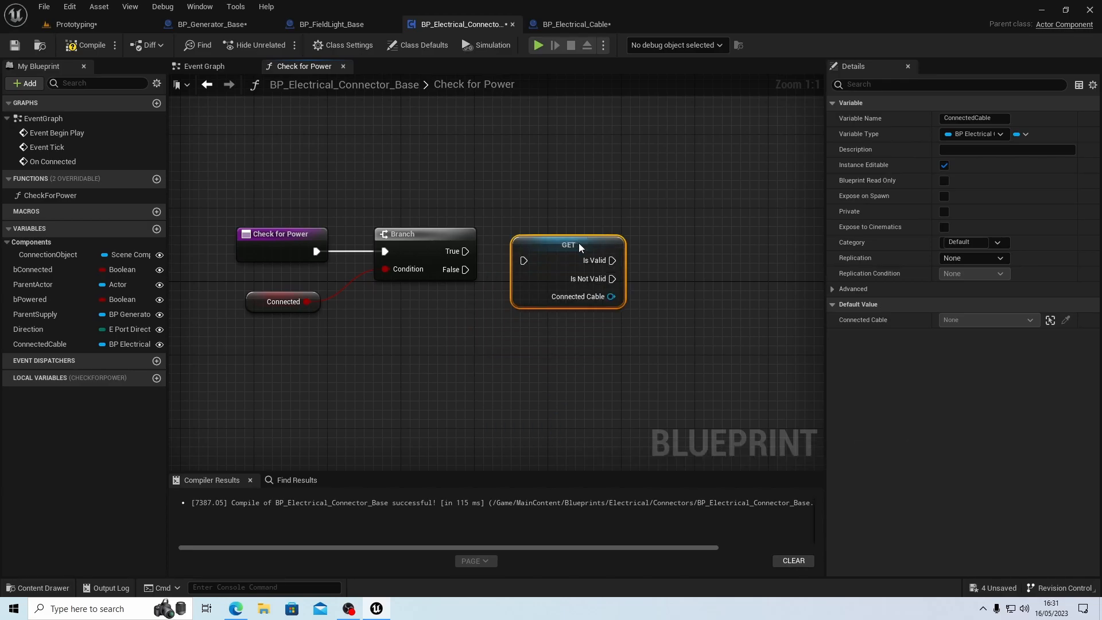
pyautogui.moveTo(470, 254); pyautogui.dragTo(535, 251)
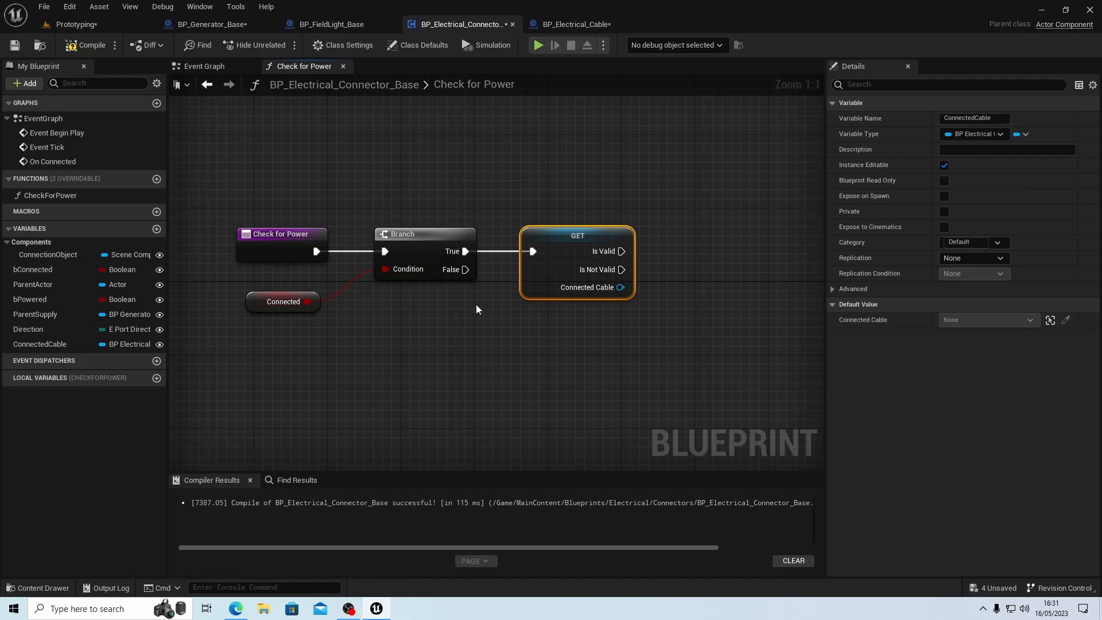
pyautogui.moveTo(626, 368); pyautogui.dragTo(502, 337, button='right')
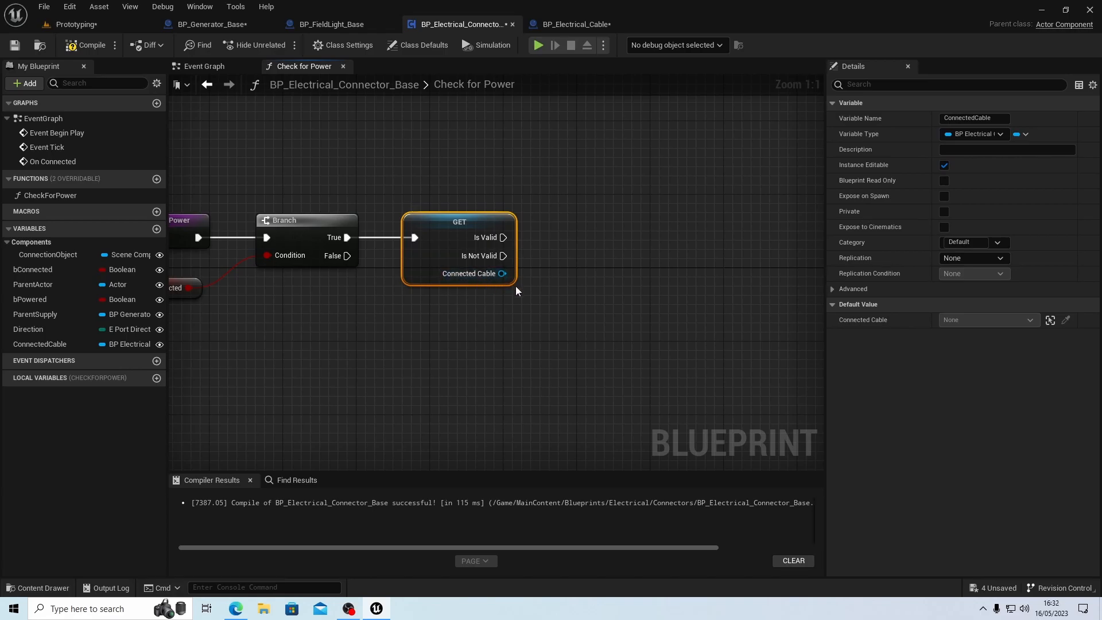
pyautogui.moveTo(460, 349); pyautogui.dragTo(478, 338, button='right')
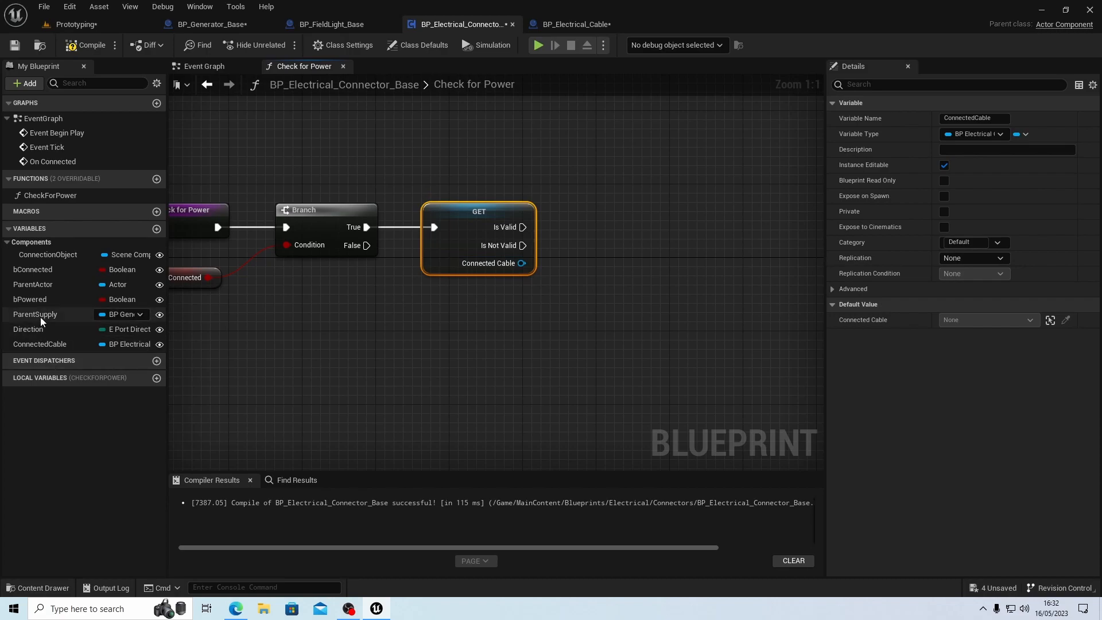
pyautogui.click(39, 300)
pyautogui.moveTo(51, 301); pyautogui.dragTo(517, 232)
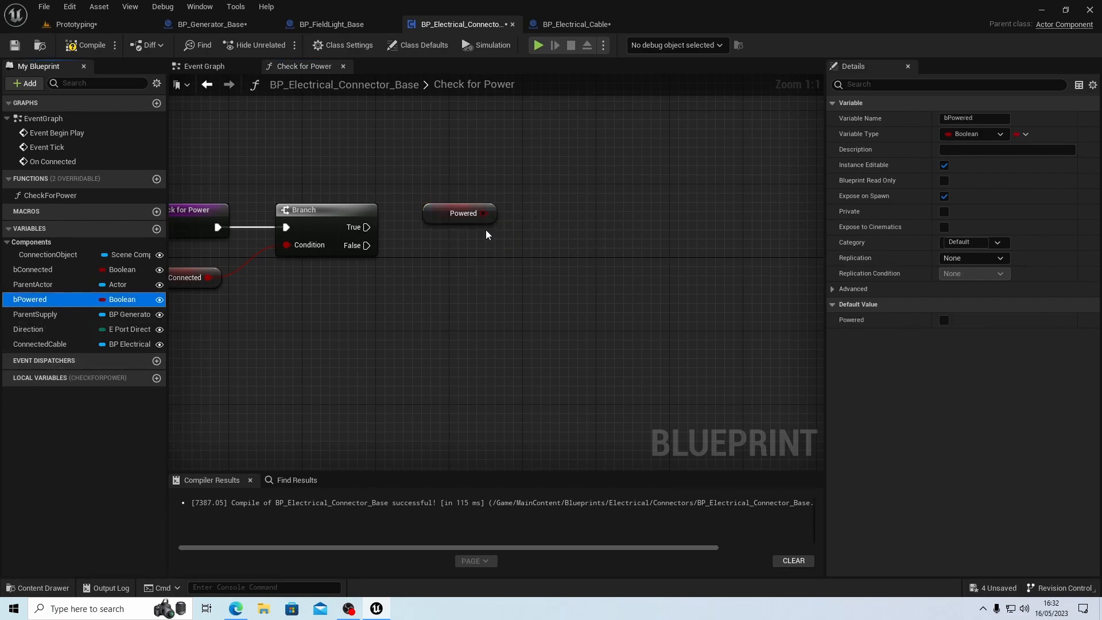
pyautogui.hotkey('ctrl', 'z')
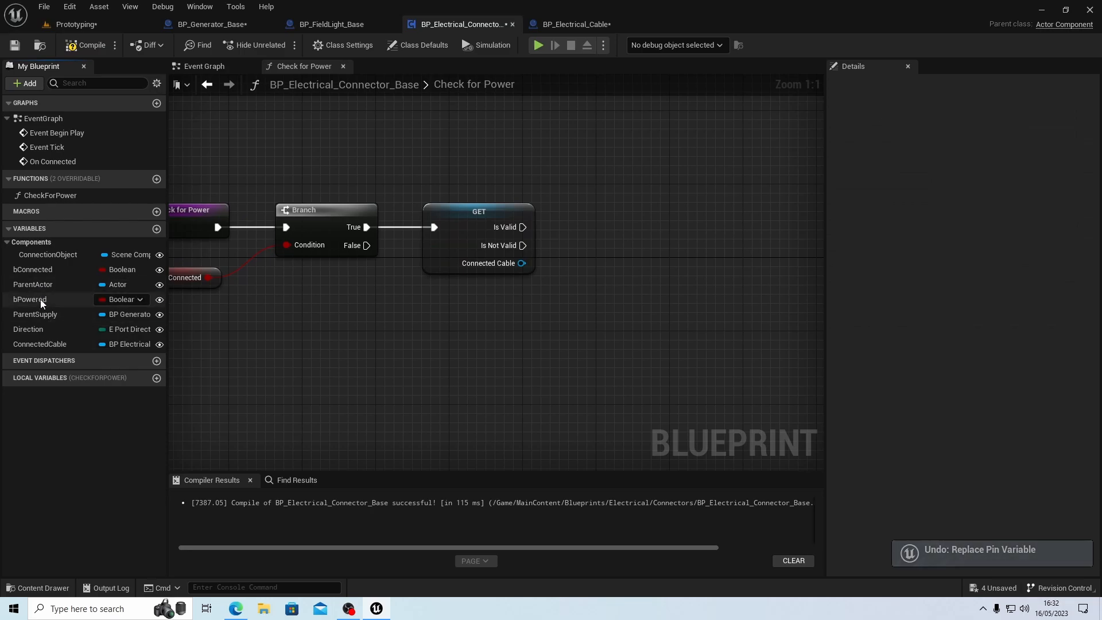
# Step: Add a SET Powered node on the getter's Is Valid output and feed it with the Powered value of Connected Cable
pyautogui.moveTo(33, 303); pyautogui.dragTo(525, 229)
pyautogui.moveTo(670, 231); pyautogui.dragTo(718, 224)
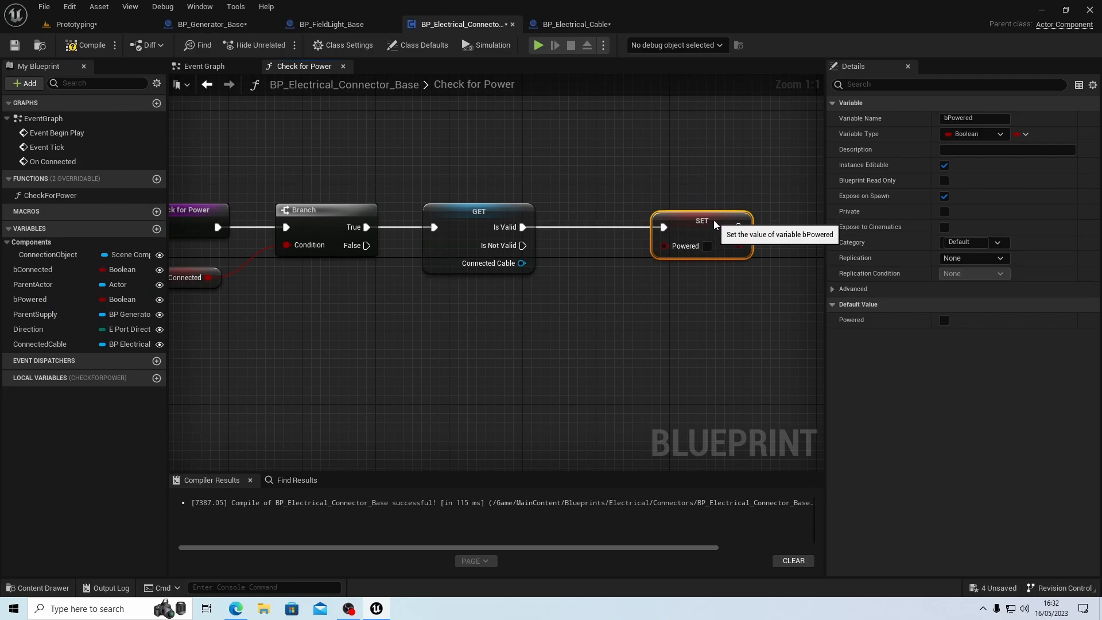
pyautogui.moveTo(522, 265); pyautogui.dragTo(574, 314)
pyautogui.write('get powe')
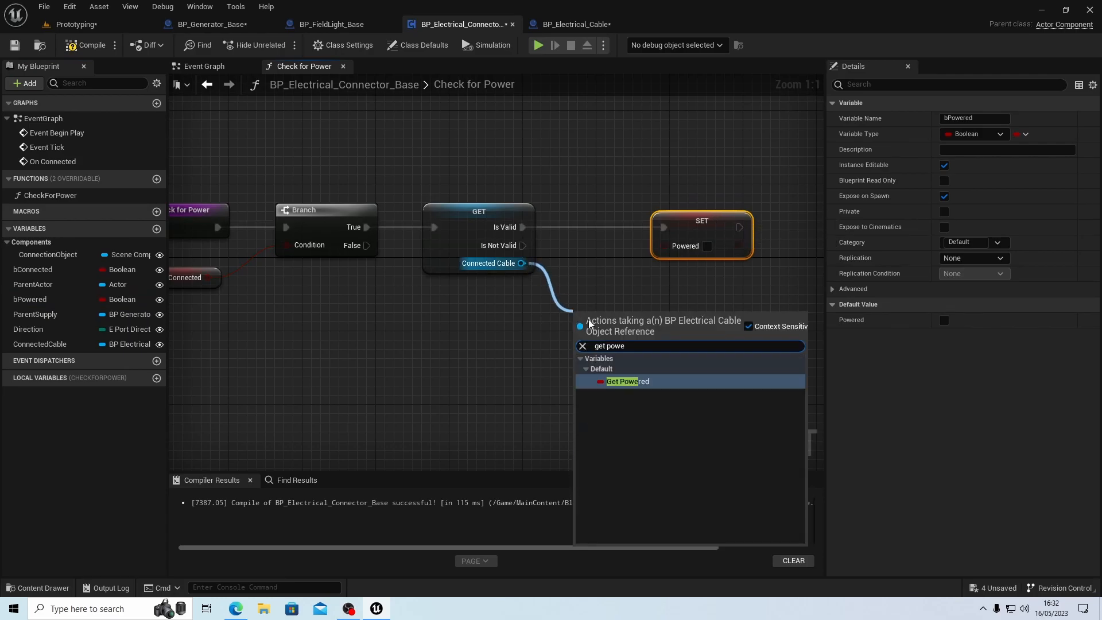
pyautogui.click(632, 381)
pyautogui.moveTo(674, 315); pyautogui.dragTo(666, 246)
pyautogui.moveTo(712, 218); pyautogui.dragTo(781, 214)
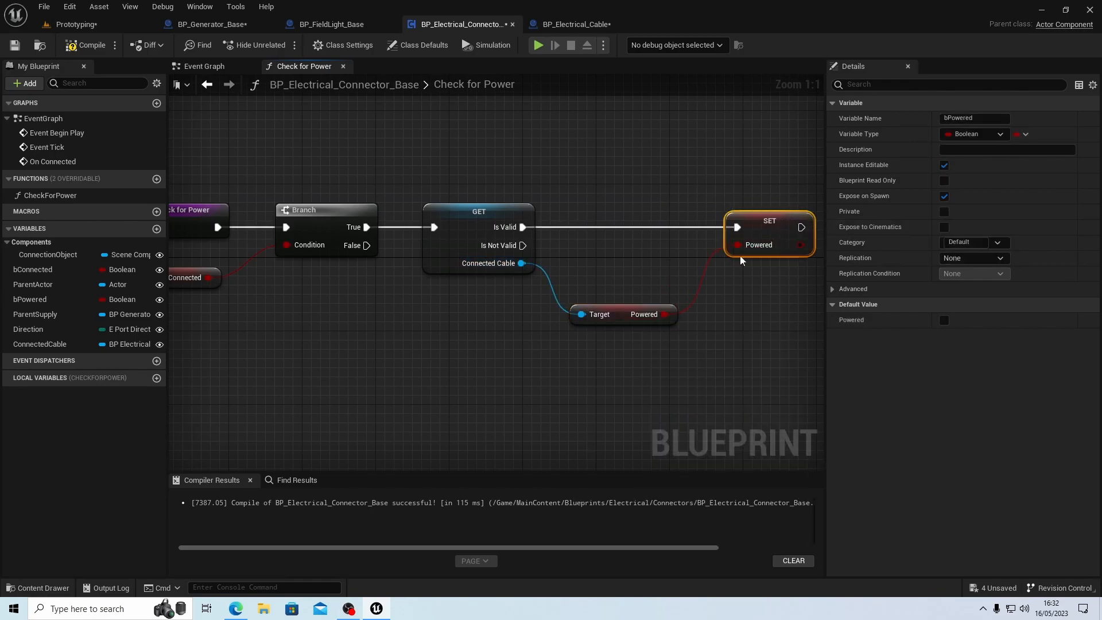
pyautogui.moveTo(620, 312); pyautogui.dragTo(637, 252)
# Step: Compile and save the BP_Electrical_Connector_Base blueprint
pyautogui.moveTo(574, 321); pyautogui.dragTo(642, 301, button='right')
pyautogui.click(82, 46)
pyautogui.click(14, 45)
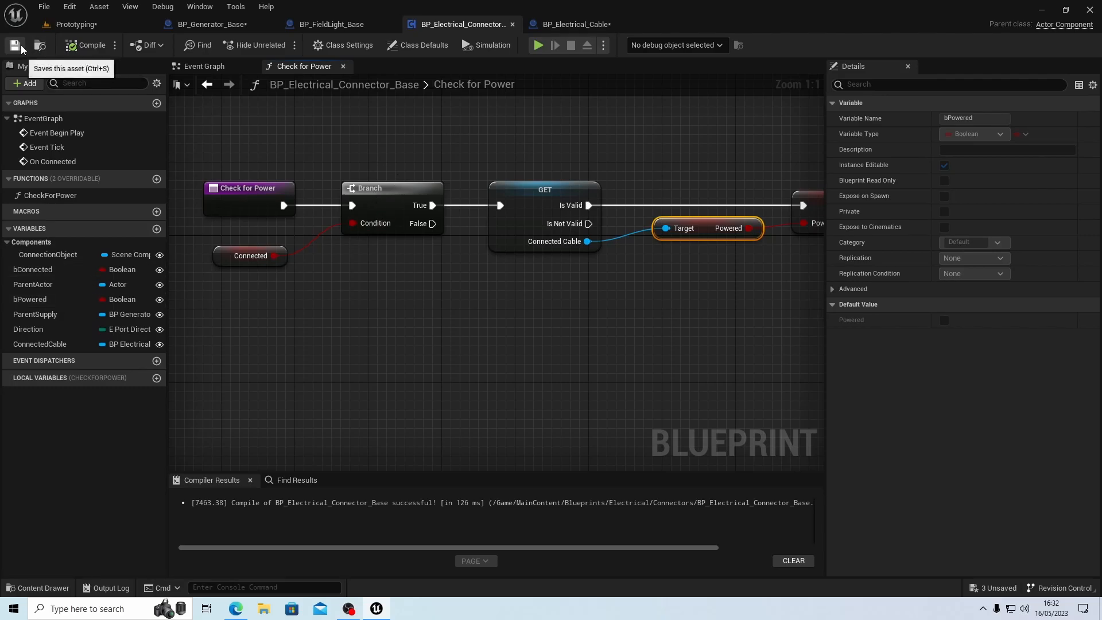
# Step: Review the Event Tick chain and the CheckForPower and SwitchLight functions in the BP_FieldLight_Base blueprint
pyautogui.click(342, 24)
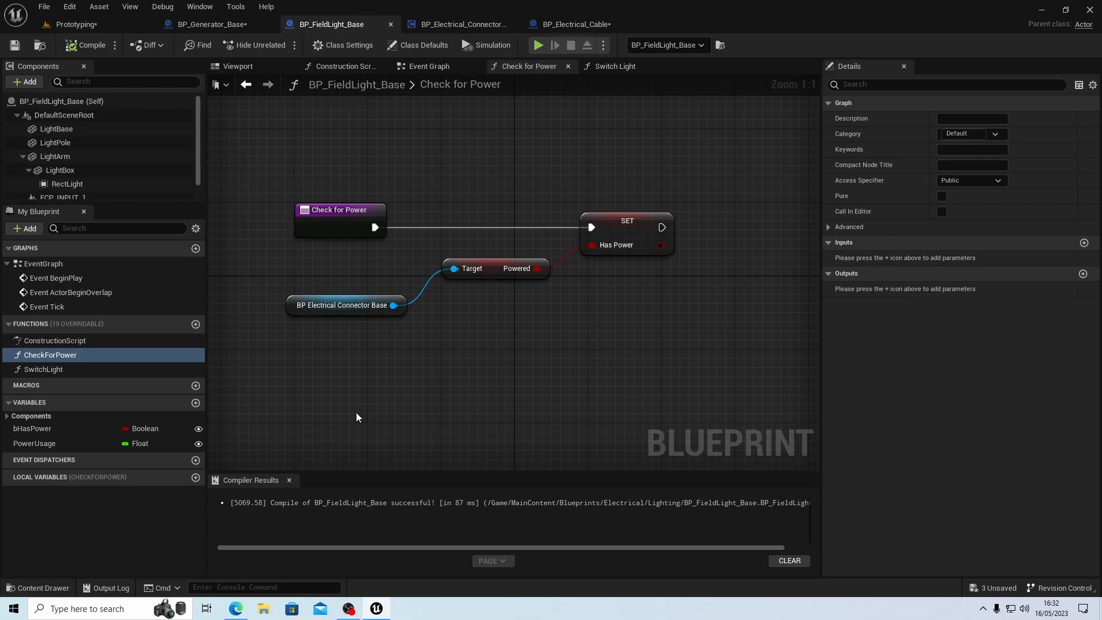
pyautogui.doubleClick(56, 308)
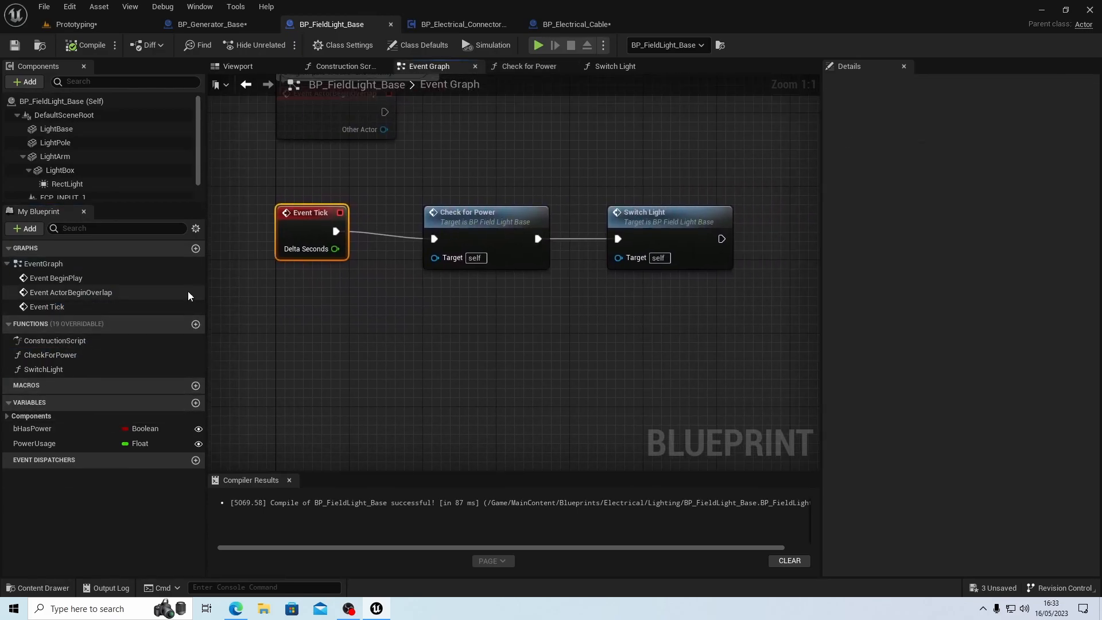
pyautogui.doubleClick(60, 356)
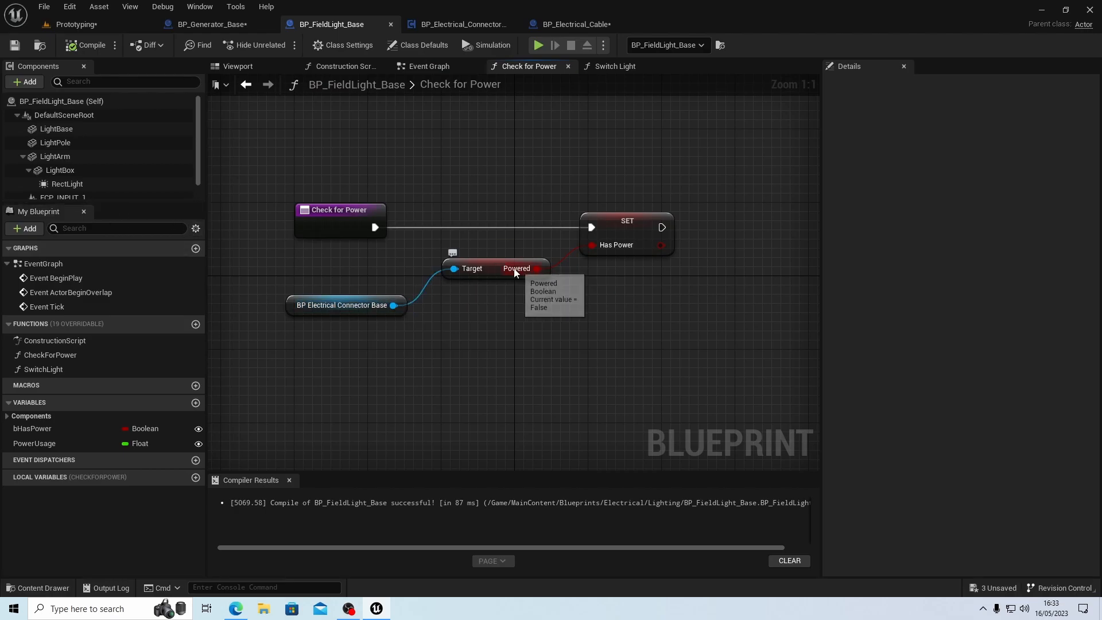
pyautogui.click(50, 370)
pyautogui.doubleClick(50, 371)
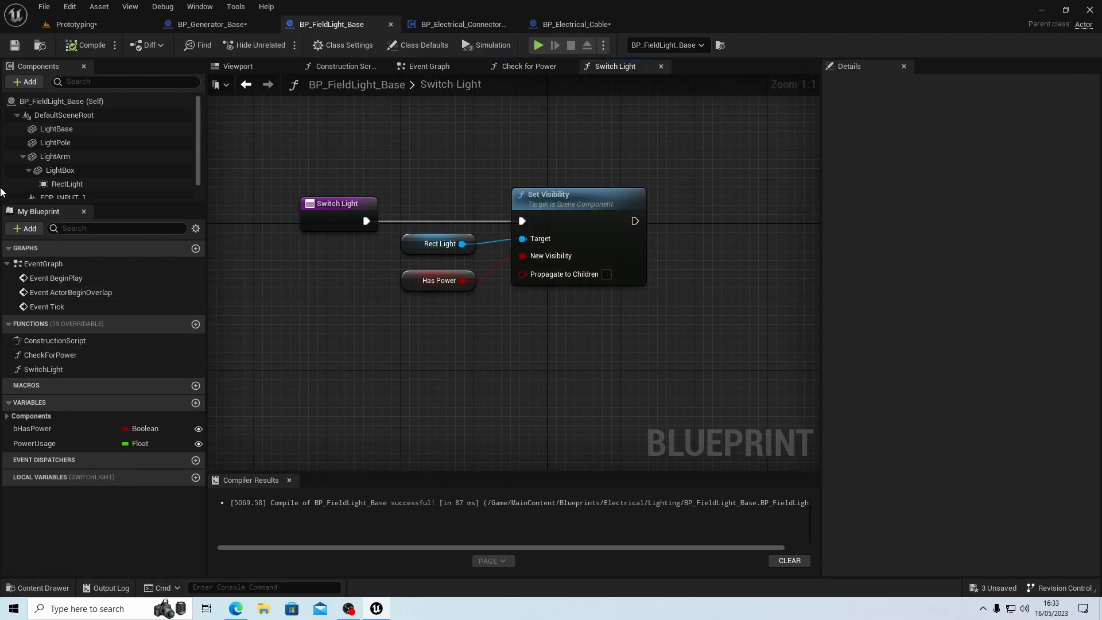
# Step: Save the Prototyping level and rotate its directional light until the scene is dark
pyautogui.click(15, 46)
pyautogui.click(83, 26)
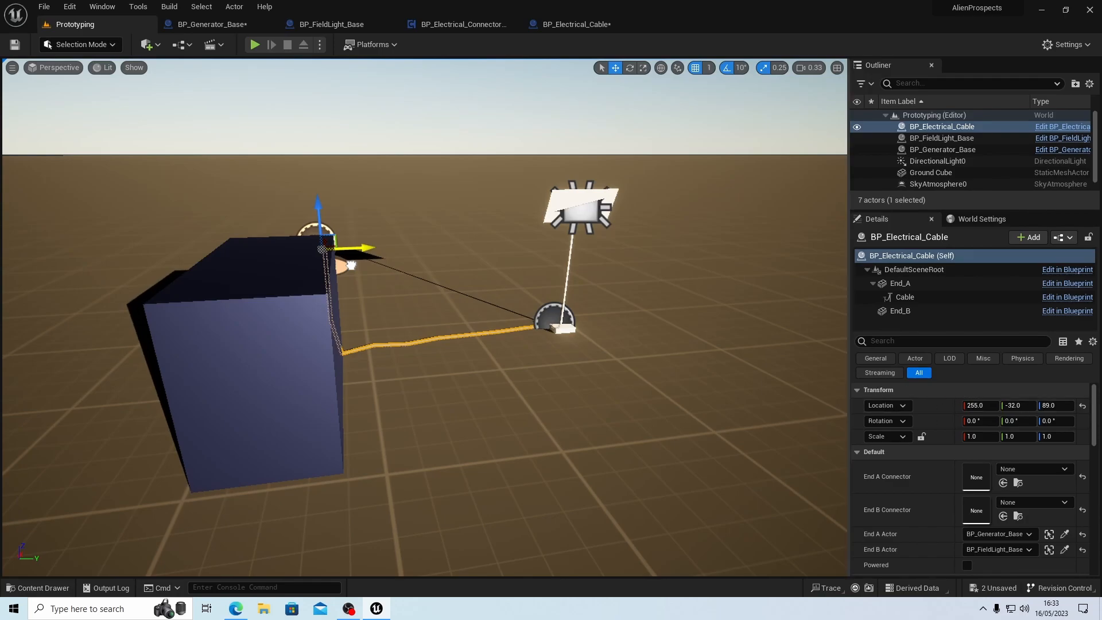
pyautogui.click(351, 265)
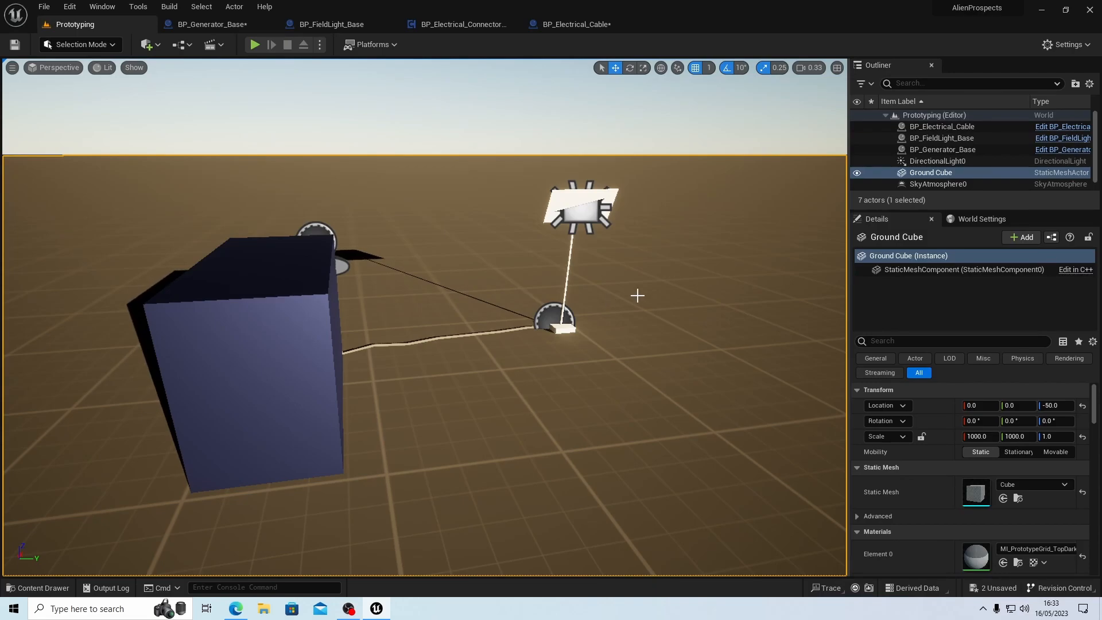
pyautogui.hotkey('ctrl', 'l')
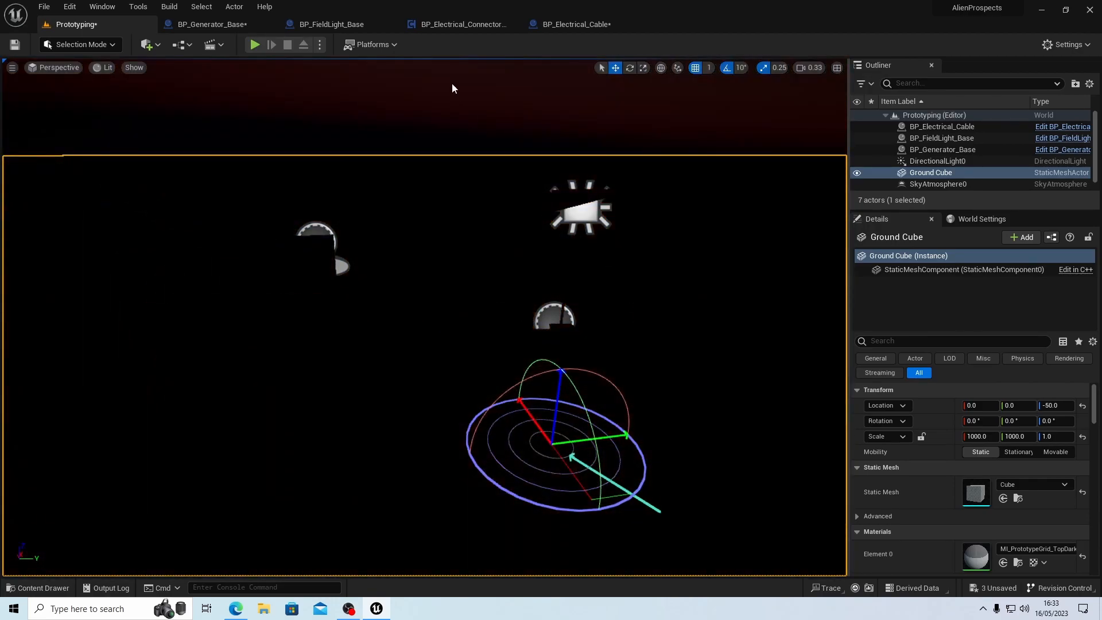
# Step: Play the Prototyping level and inspect the properties of the electrical cable and the field light's electrical connector
pyautogui.click(255, 44)
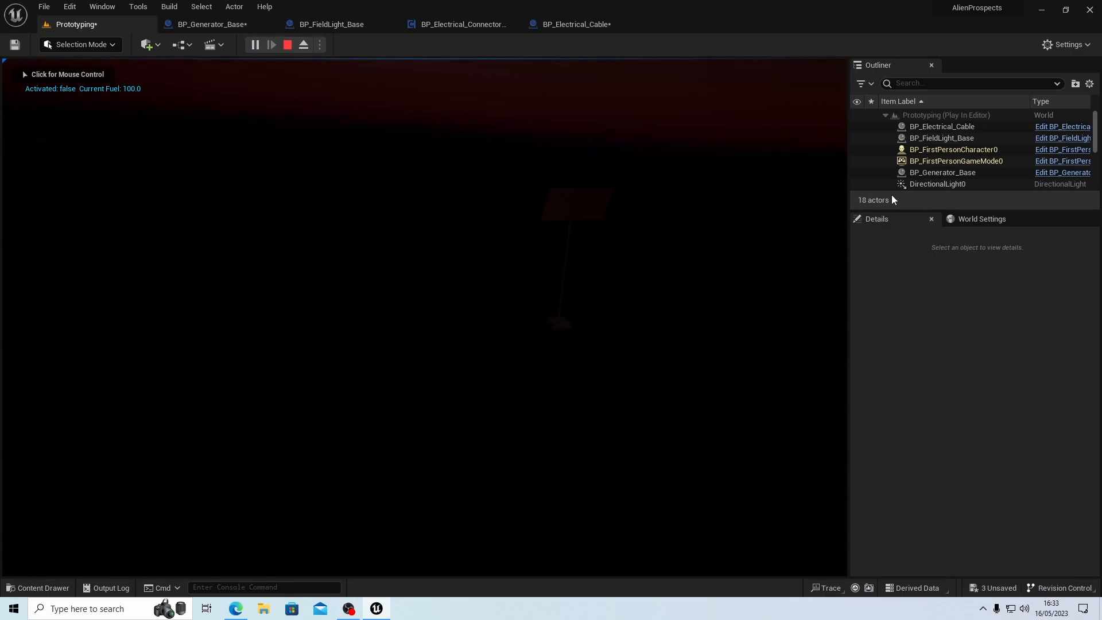
pyautogui.click(969, 126)
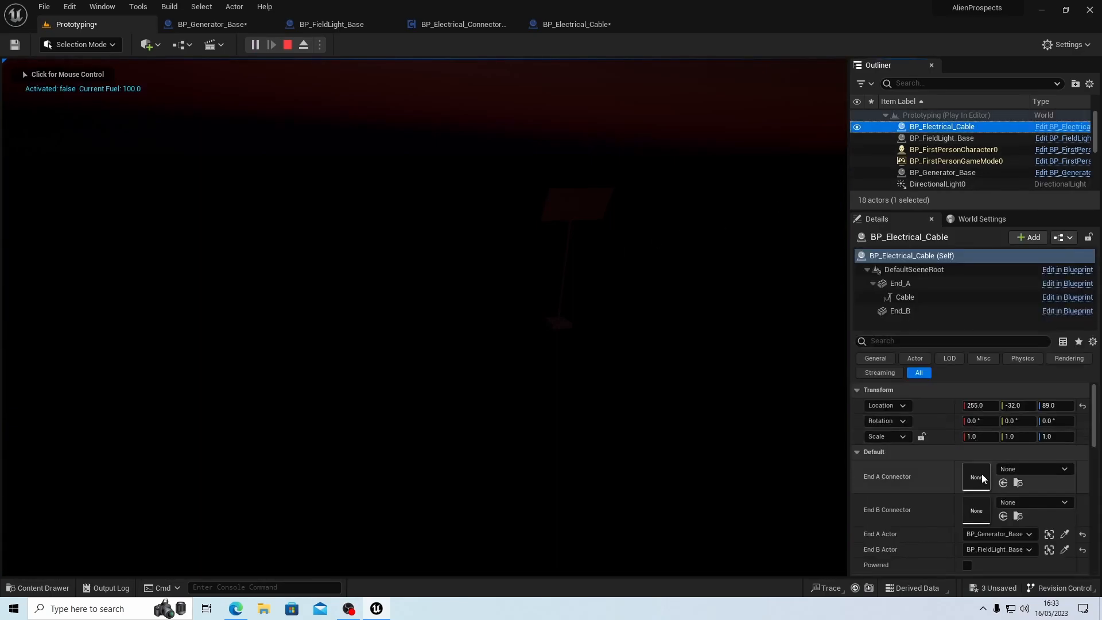
pyautogui.scroll(-1, 1016, 506)
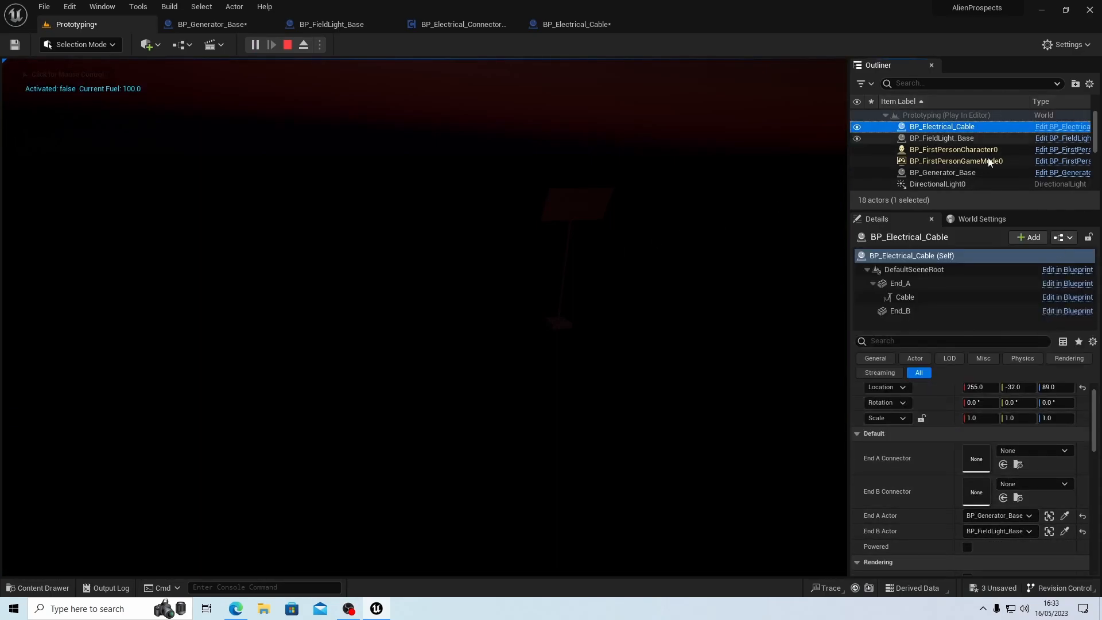
pyautogui.click(958, 139)
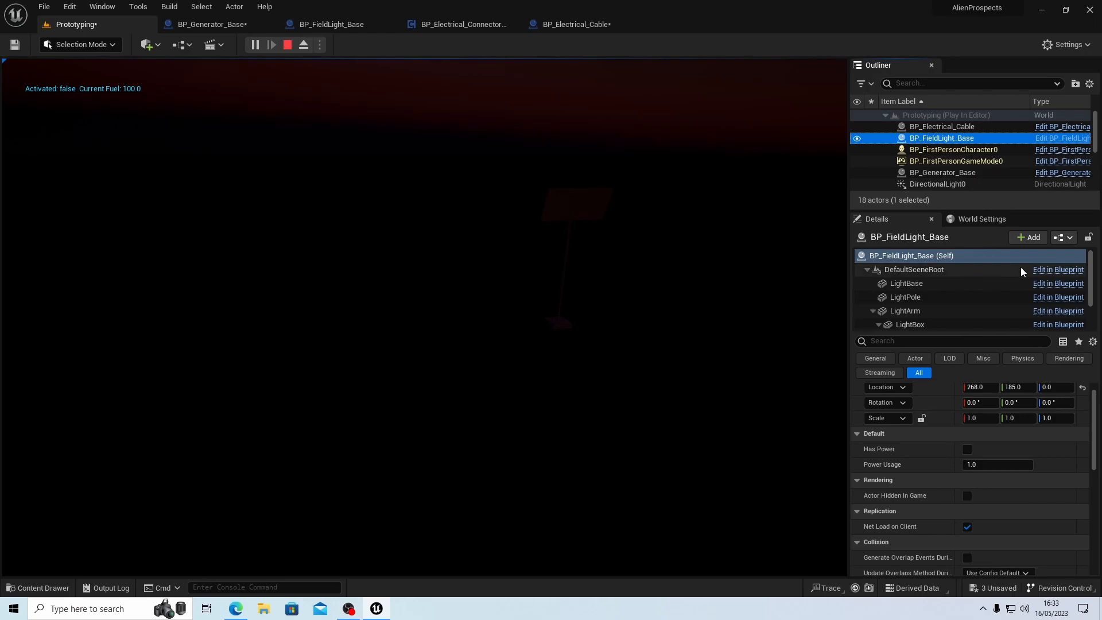
pyautogui.scroll(-3, 1020, 282)
pyautogui.click(1014, 324)
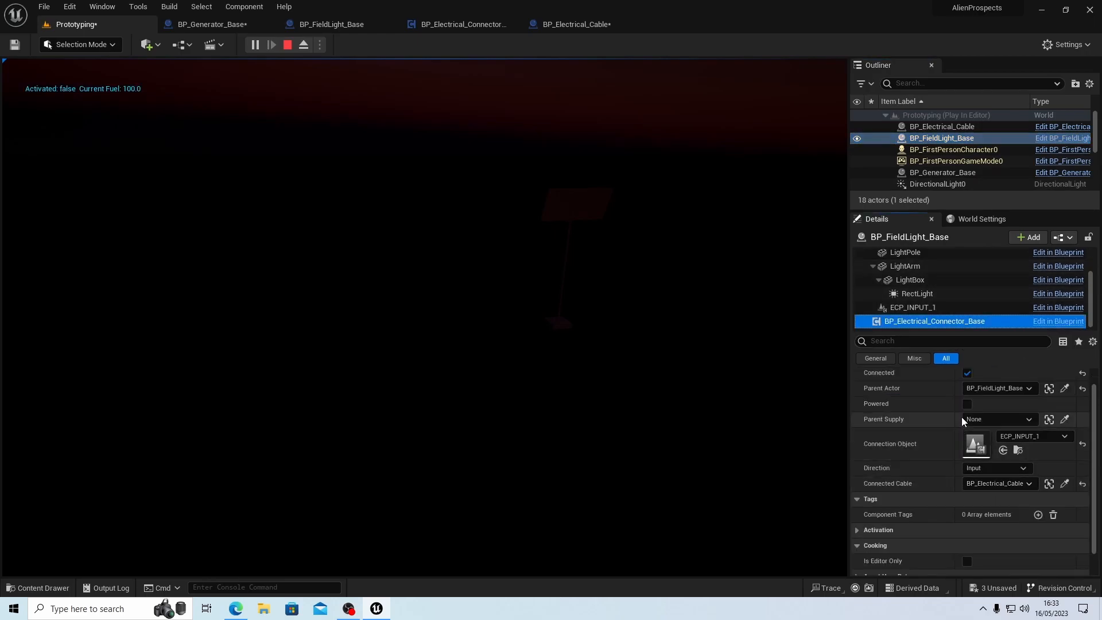
# Step: Inspect the generator's properties and those of its electrical connector in the running level
pyautogui.click(976, 174)
pyautogui.scroll(-2, 968, 474)
pyautogui.scroll(2, 990, 480)
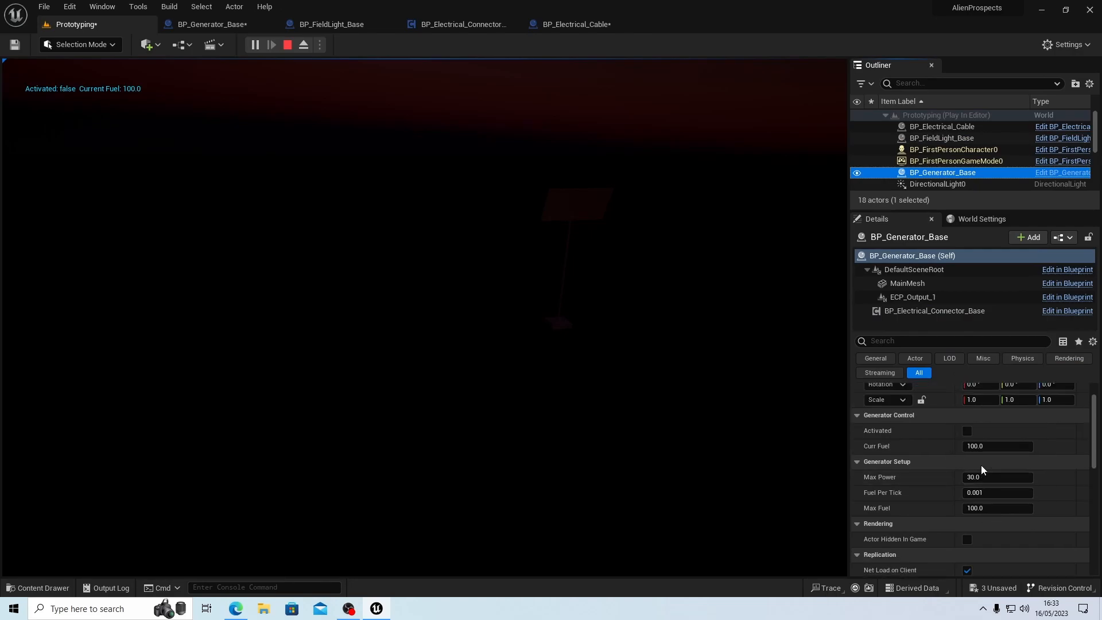
pyautogui.click(951, 316)
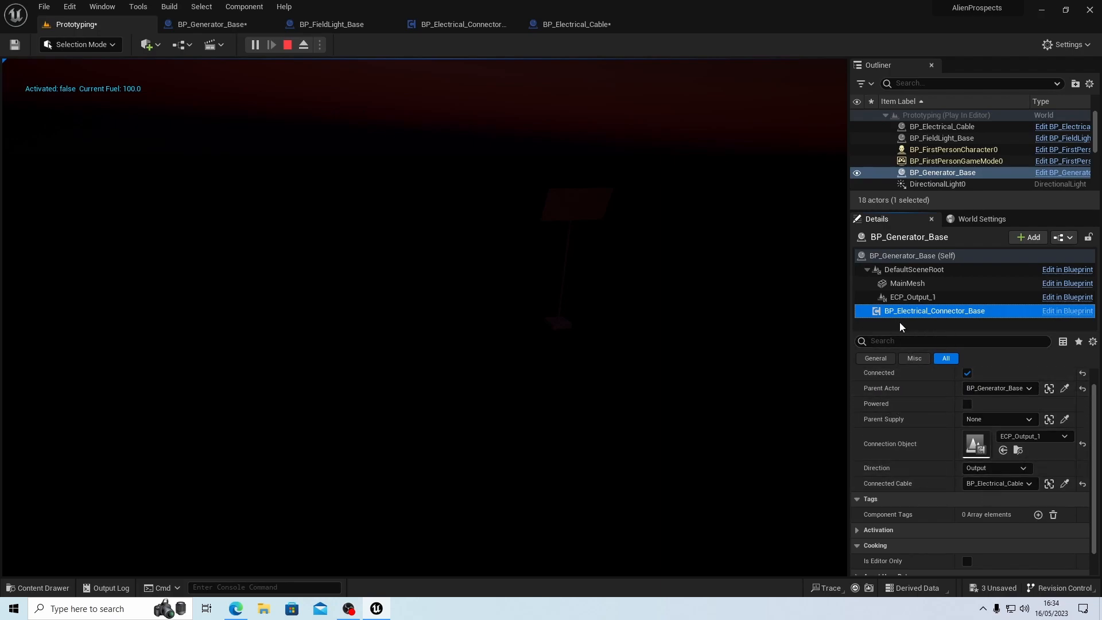
# Step: Activate the generator during play and check the Powered state of its connector and of the electrical cable
pyautogui.click(917, 258)
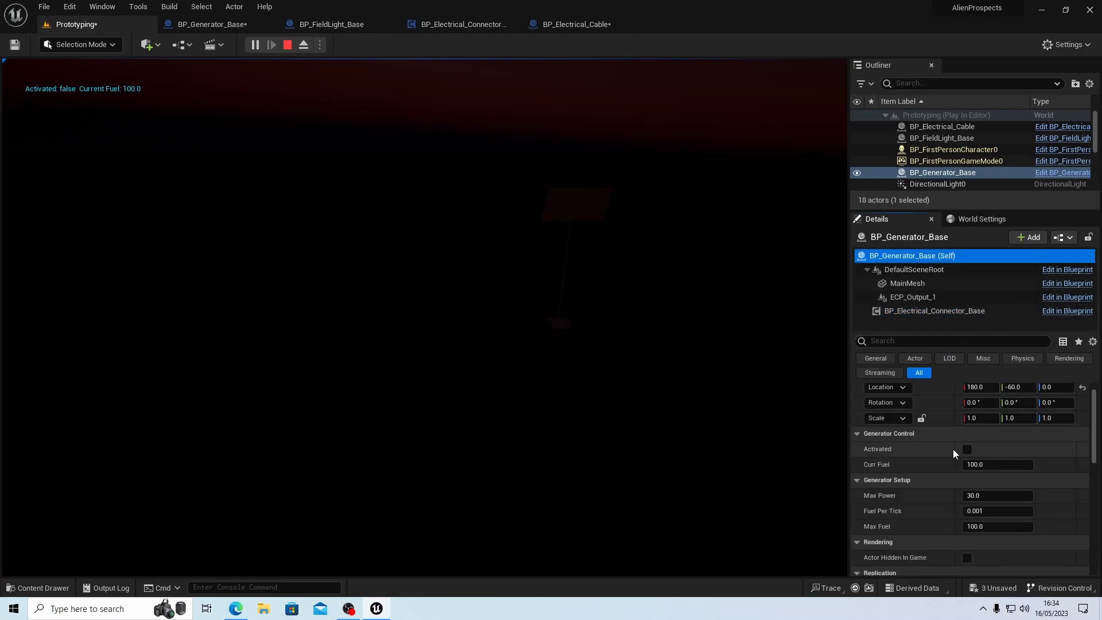
pyautogui.click(968, 450)
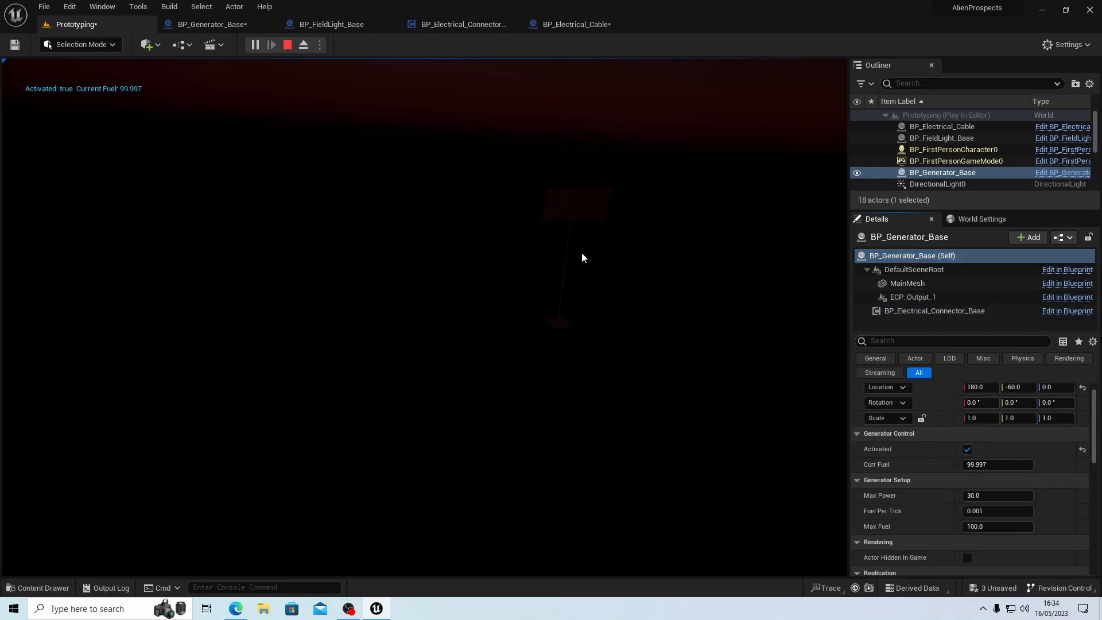
pyautogui.click(936, 311)
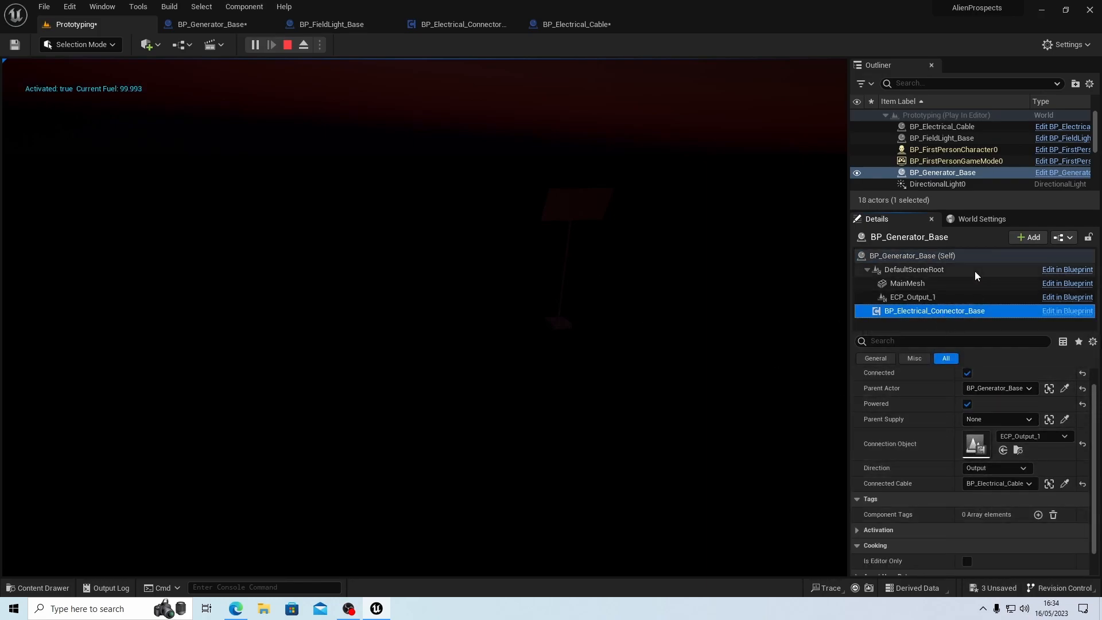
pyautogui.click(953, 130)
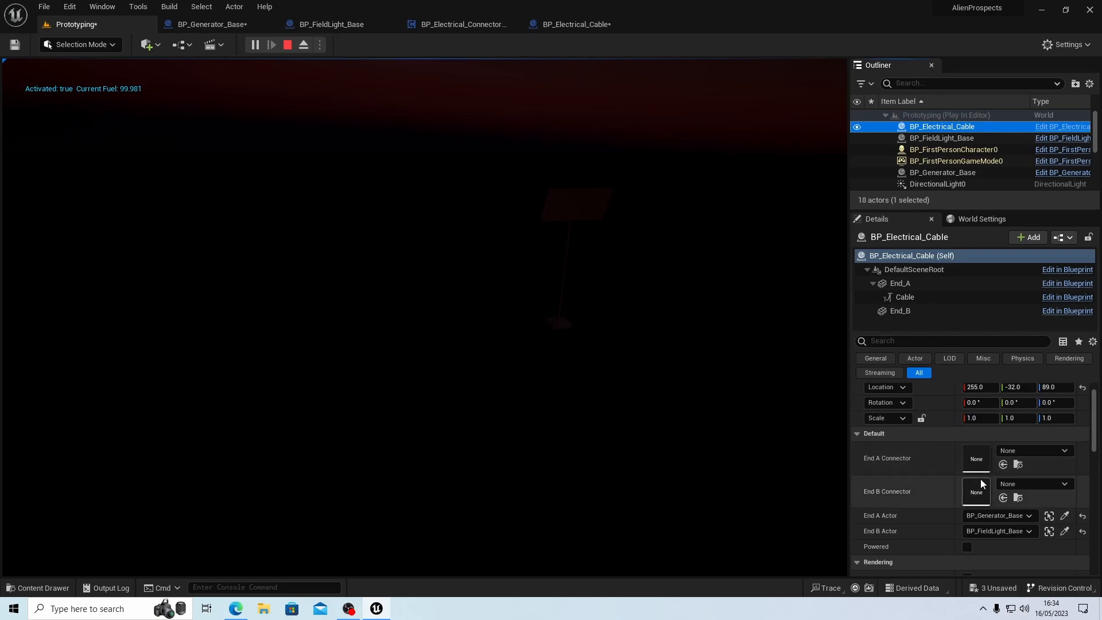
# Step: Open the output log to read its messages and clear it
pyautogui.click(105, 588)
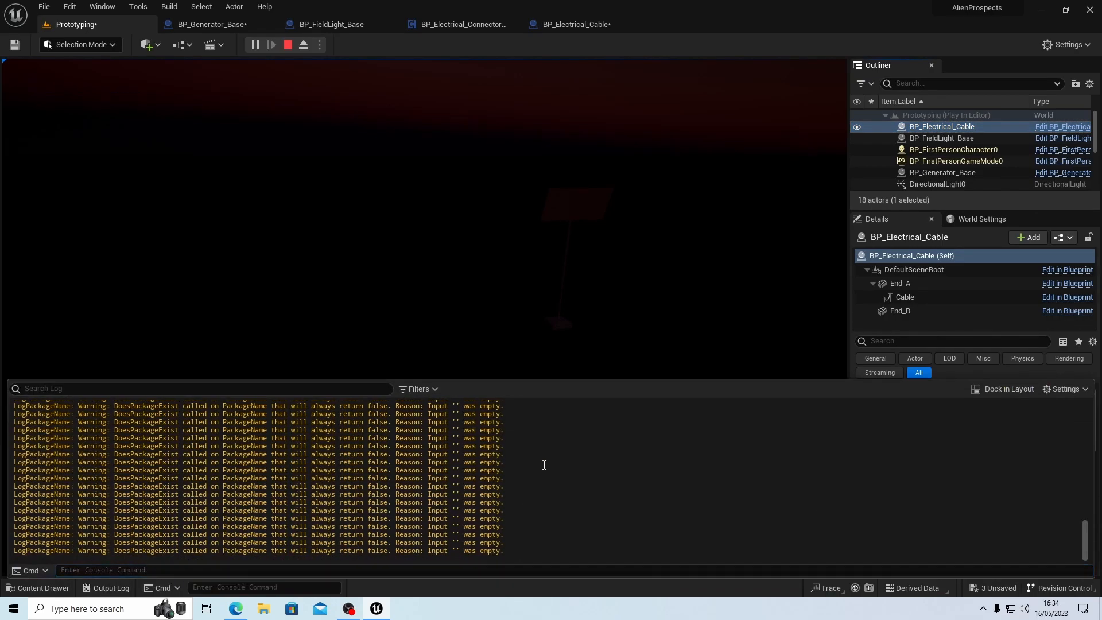
pyautogui.rightClick(534, 499)
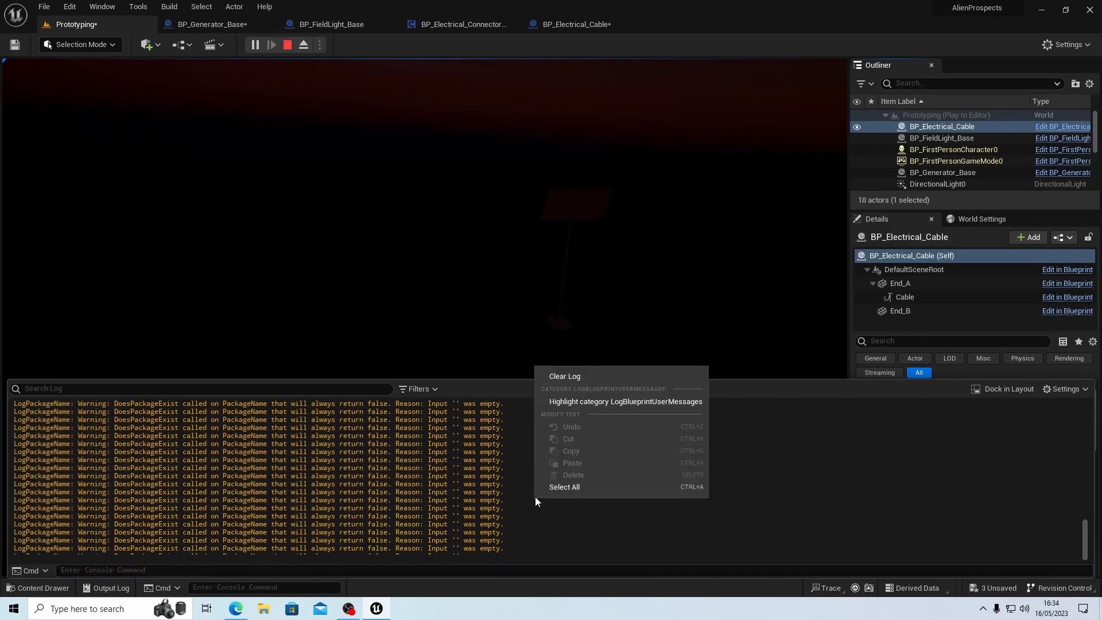
pyautogui.click(588, 382)
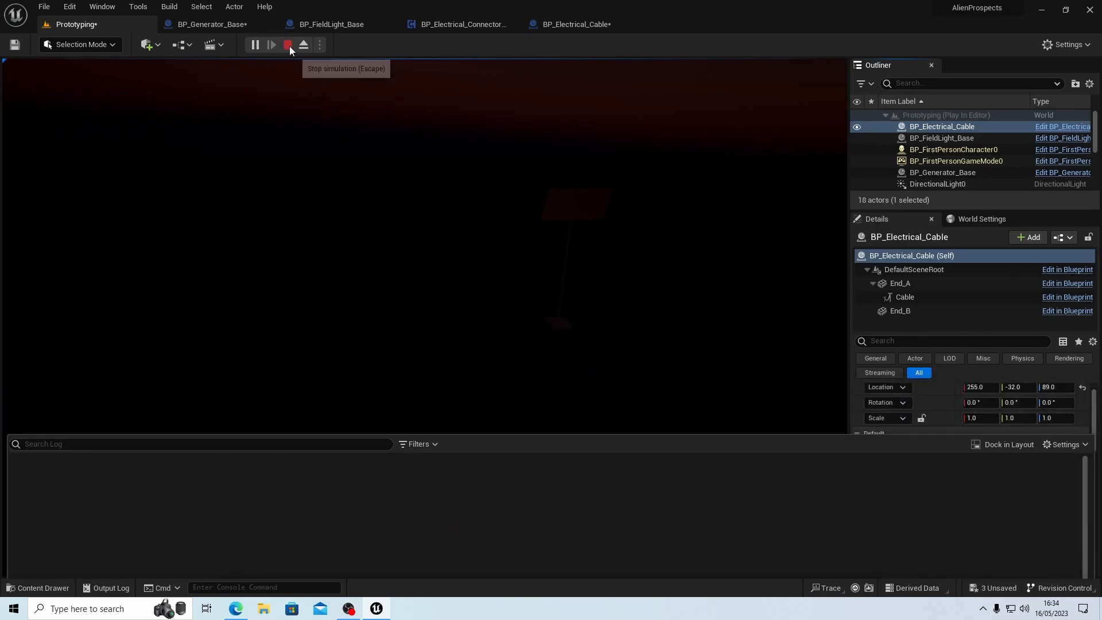
# Step: Stop the play session and save the Prototyping level
pyautogui.click(287, 45)
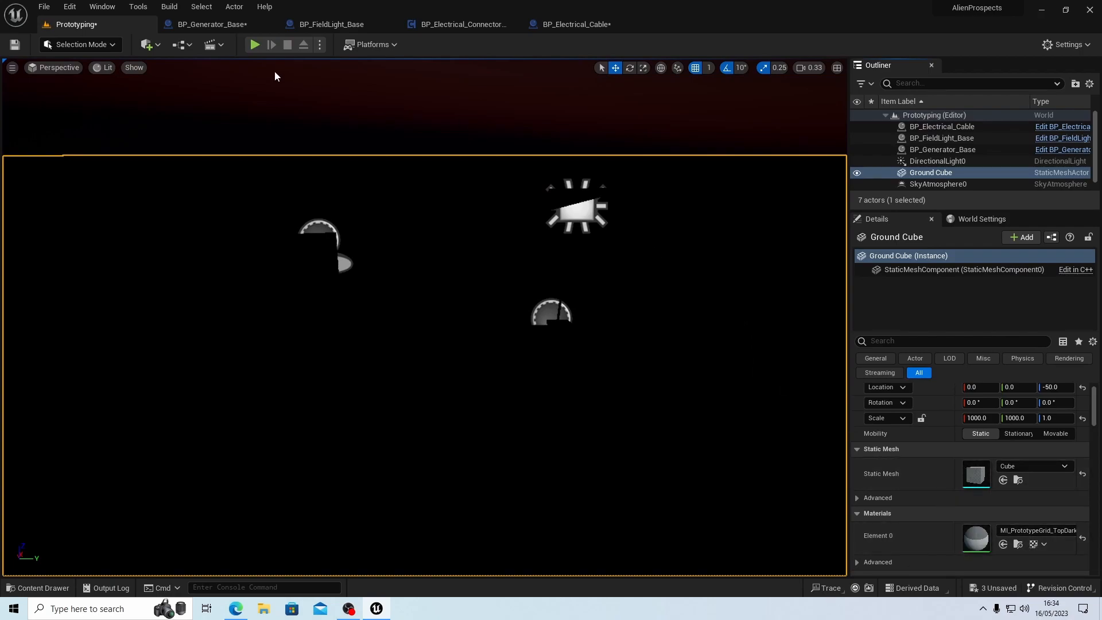
pyautogui.click(15, 44)
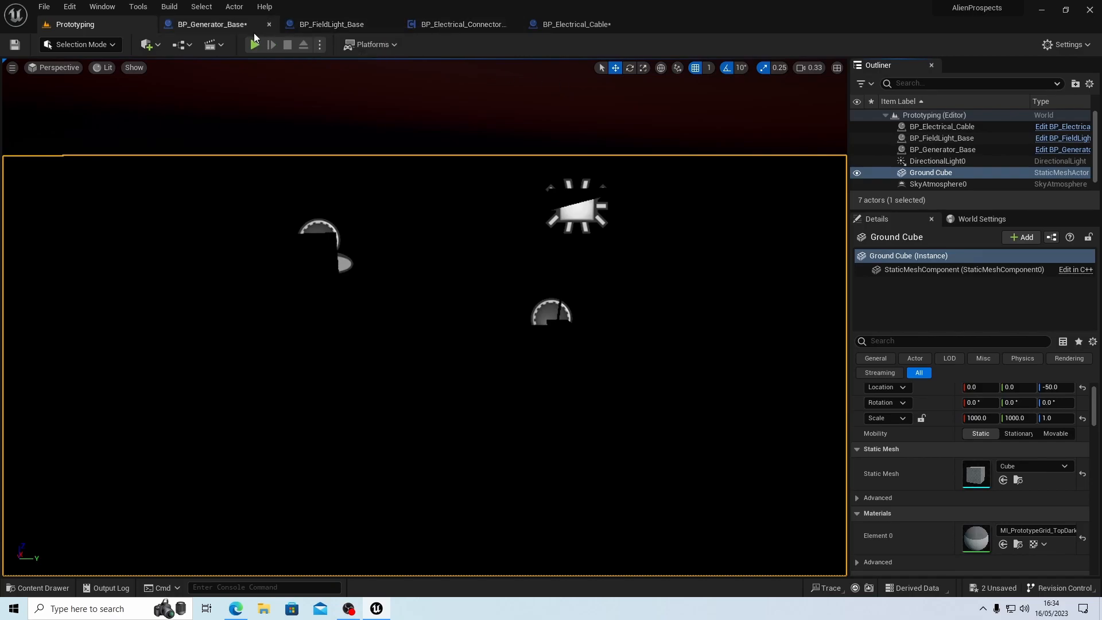
# Step: Look over the open graphs of the generator, electrical cable, field light and connector blueprints
pyautogui.click(243, 23)
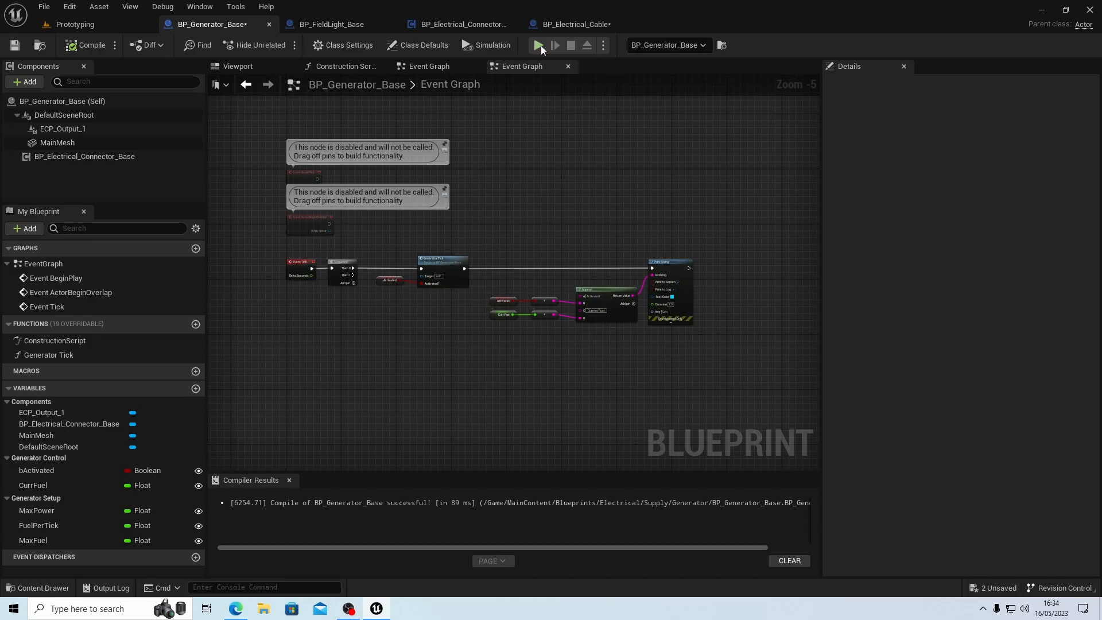
pyautogui.click(574, 25)
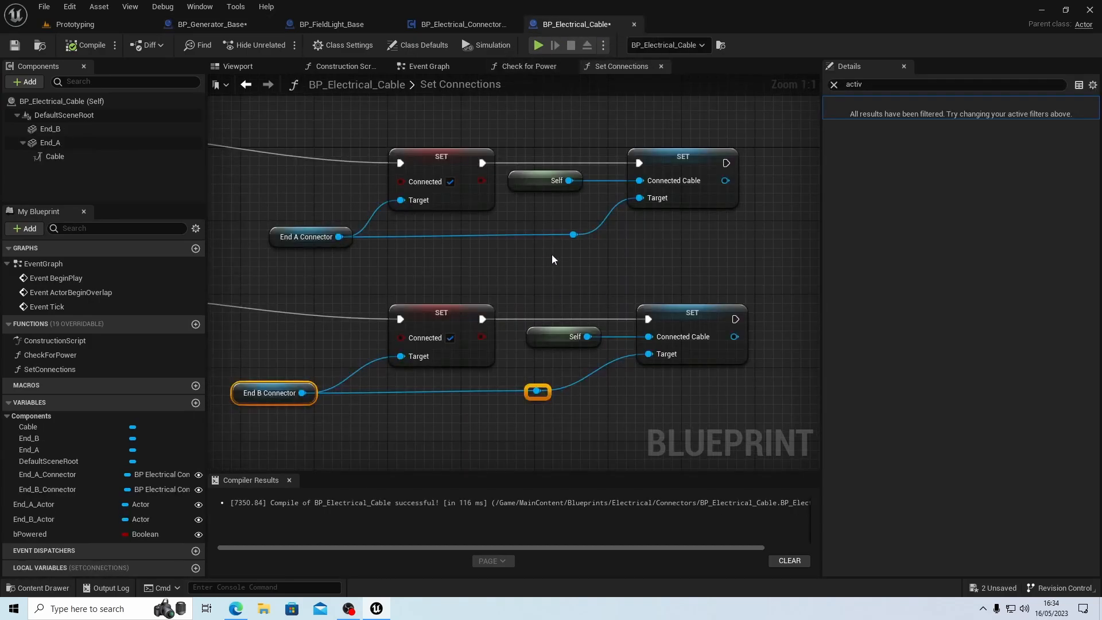
pyautogui.click(471, 23)
pyautogui.click(322, 26)
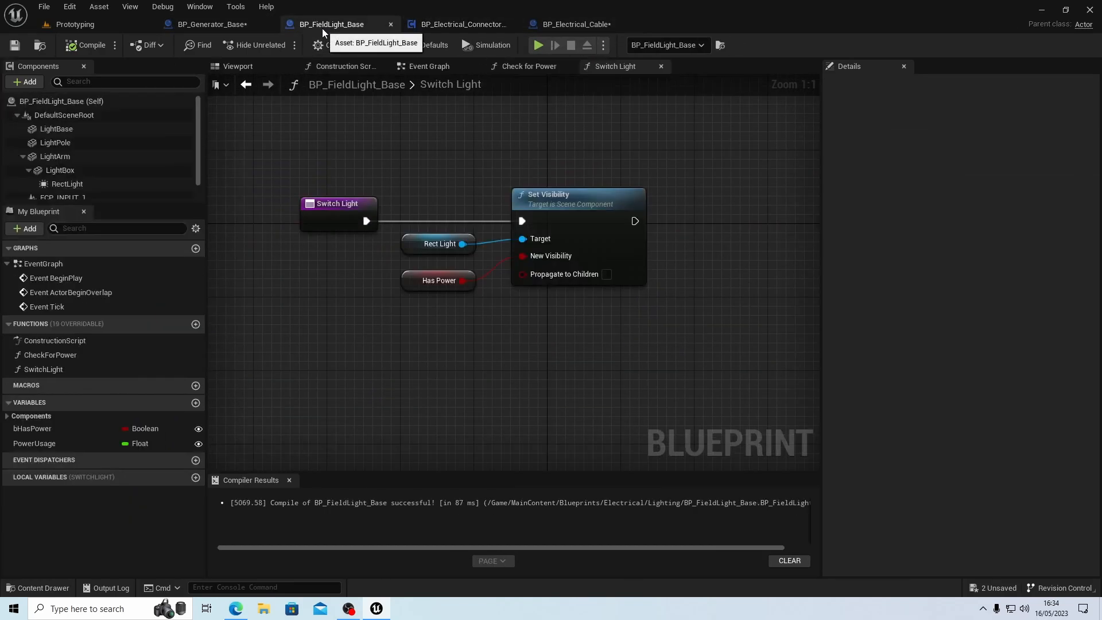
pyautogui.click(221, 28)
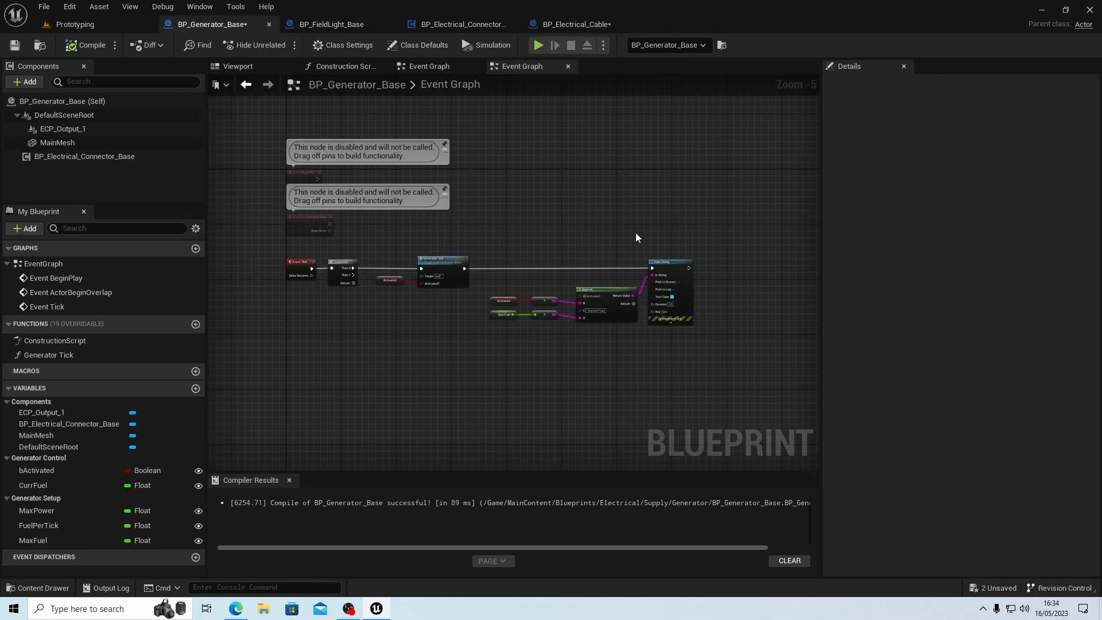
pyautogui.click(456, 25)
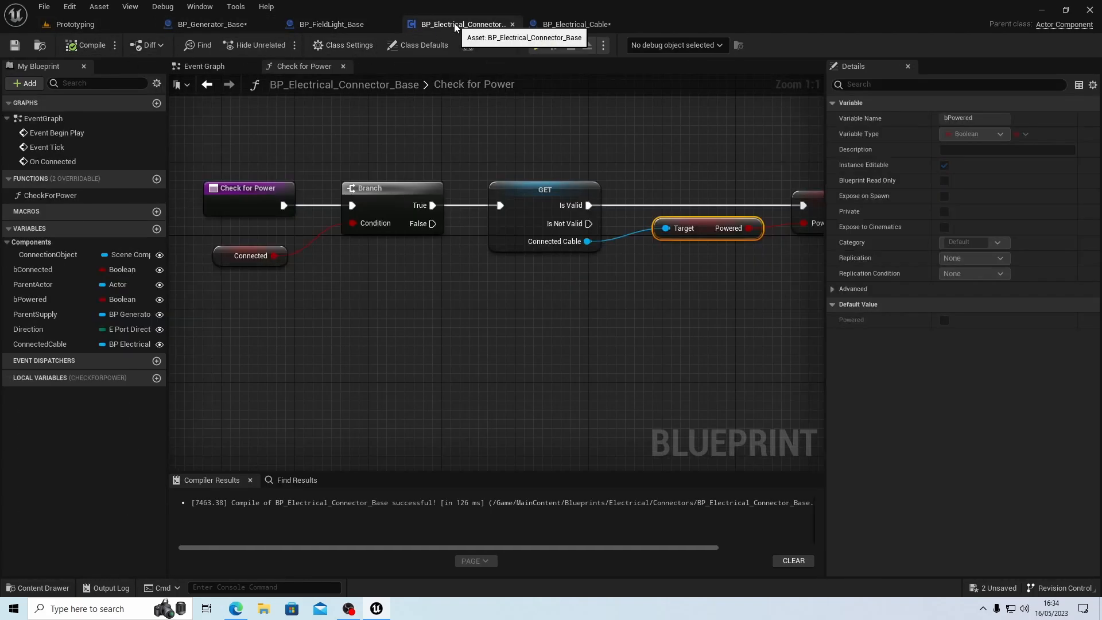
# Step: Review the Construction Script and the SetConnections function in the BP_Electrical_Cable blueprint
pyautogui.click(590, 26)
pyautogui.click(77, 342)
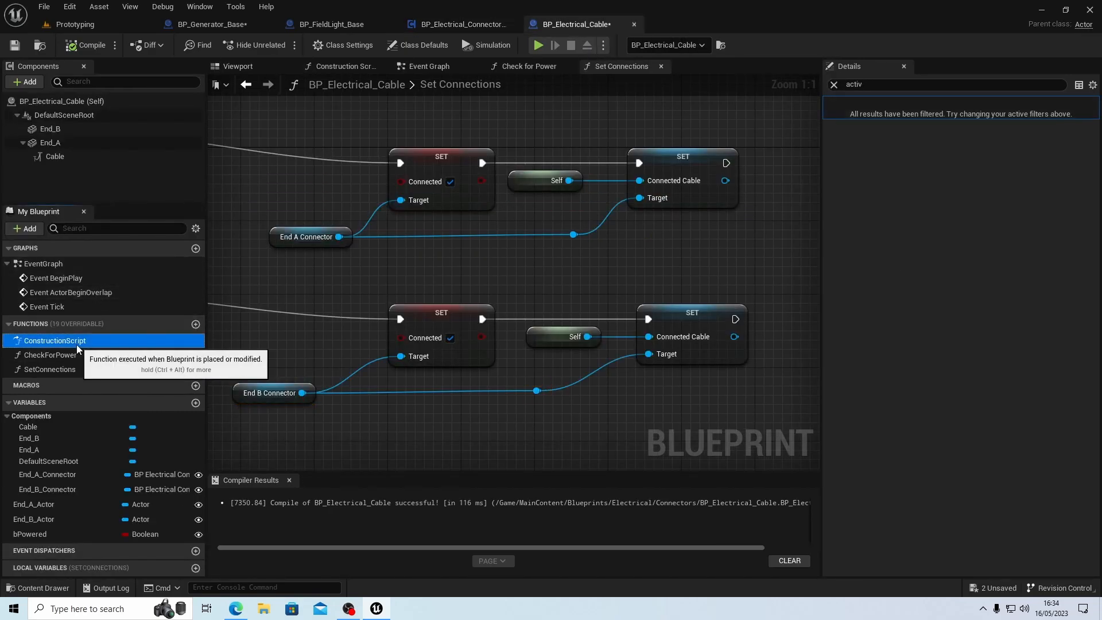
pyautogui.doubleClick(77, 343)
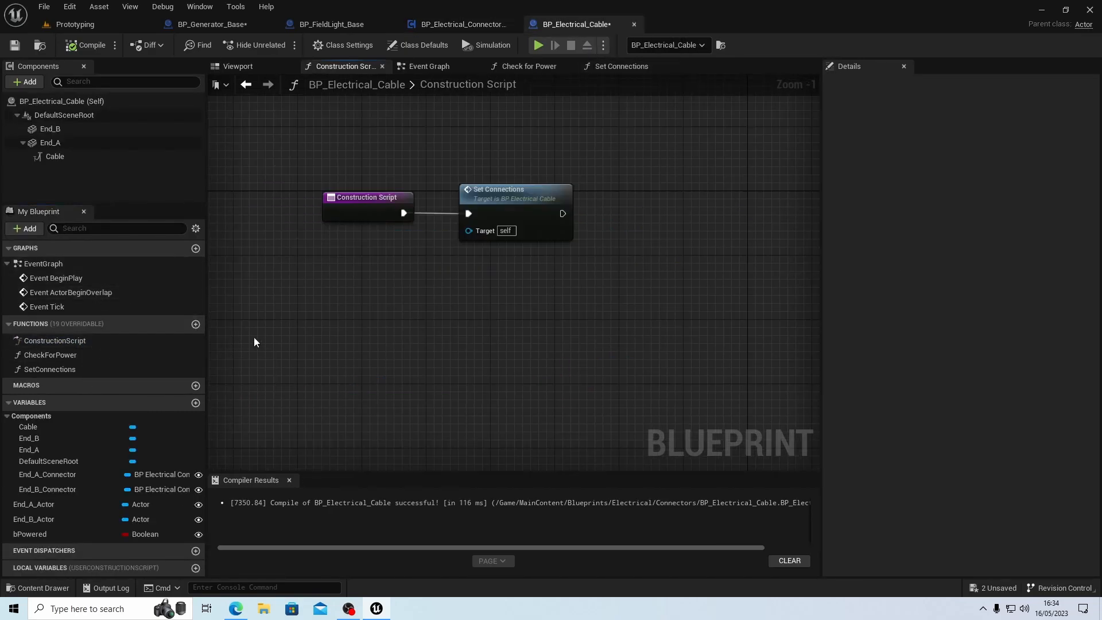
pyautogui.doubleClick(42, 370)
pyautogui.moveTo(506, 285); pyautogui.dragTo(607, 248, button='right')
pyautogui.moveTo(764, 251); pyautogui.dragTo(645, 256, button='right')
pyautogui.moveTo(482, 296); pyautogui.dragTo(645, 277, button='right')
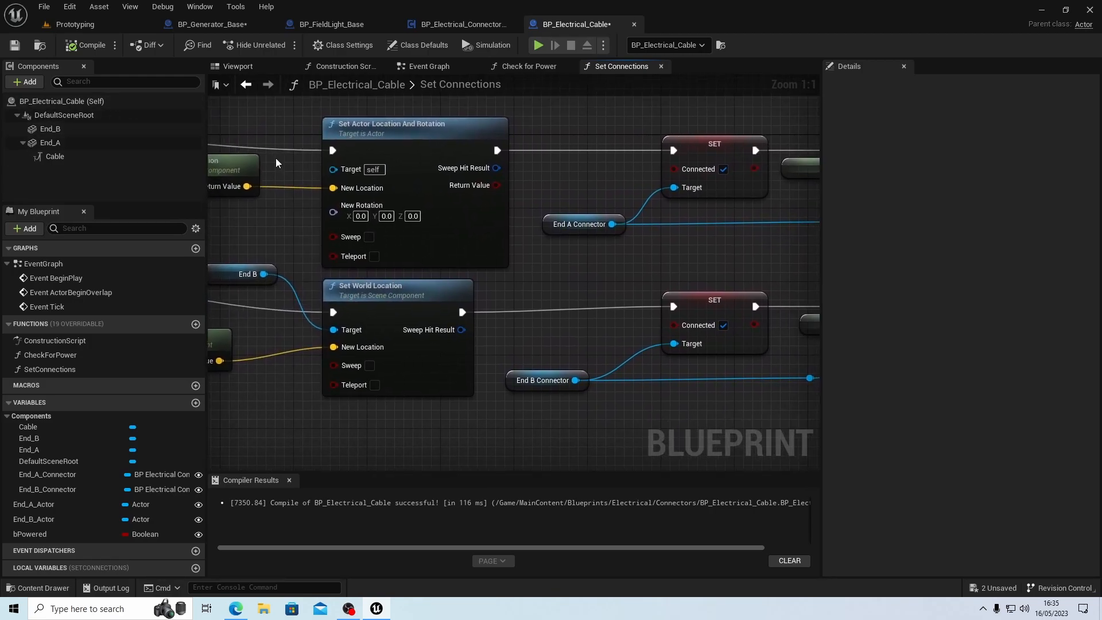
# Step: Return to the Prototyping level, rotate its directional light until the scene is lit, and select the electrical cable
pyautogui.click(81, 24)
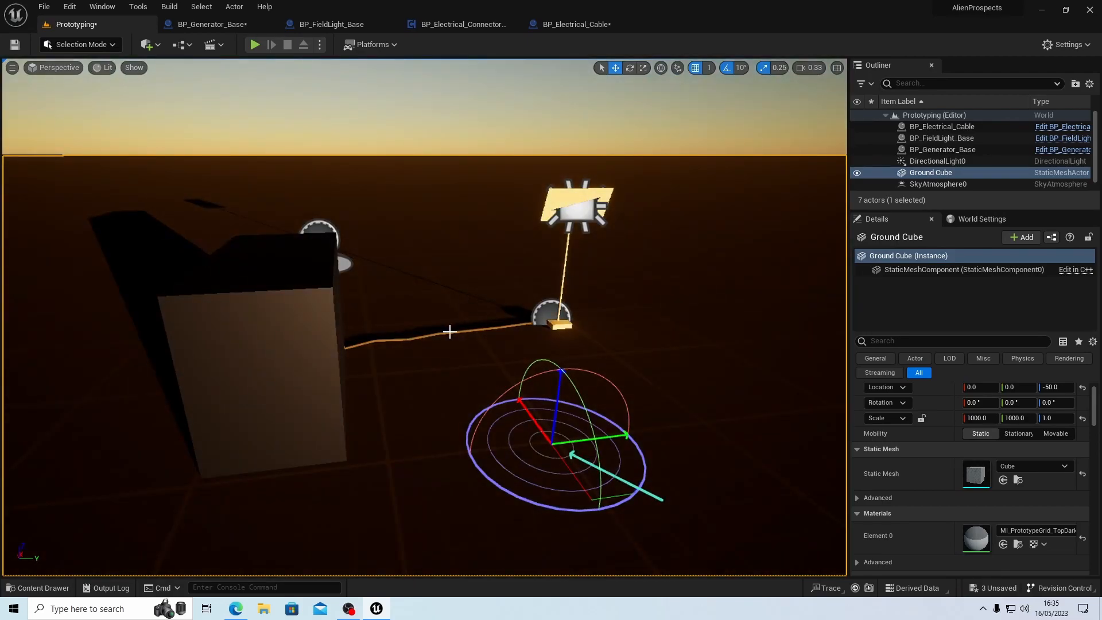
pyautogui.click(450, 332)
pyautogui.click(373, 246)
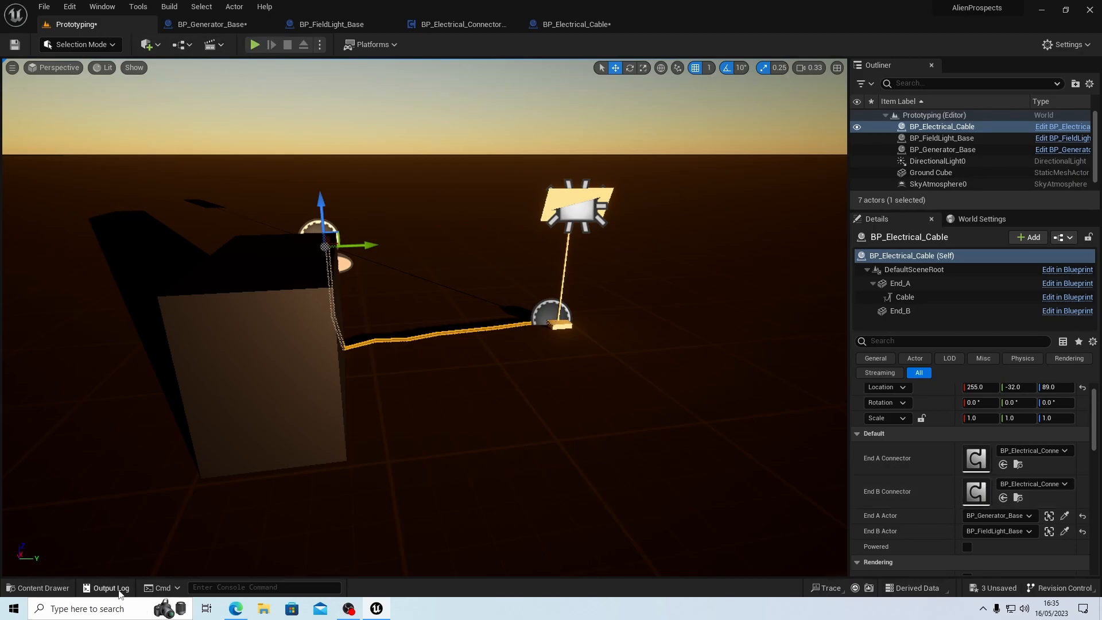
# Step: Clear the output log again before another test run
pyautogui.click(120, 591)
pyautogui.rightClick(331, 401)
pyautogui.click(386, 413)
# Step: Play the lit level and activate BP_Generator_Base while it runs
pyautogui.click(247, 43)
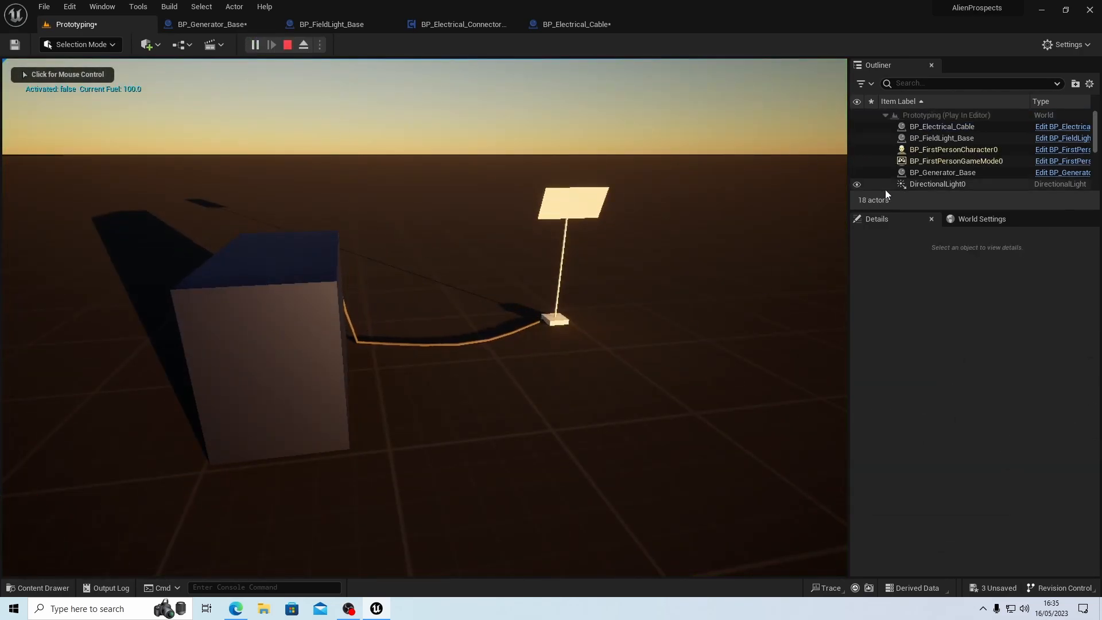
pyautogui.click(303, 312)
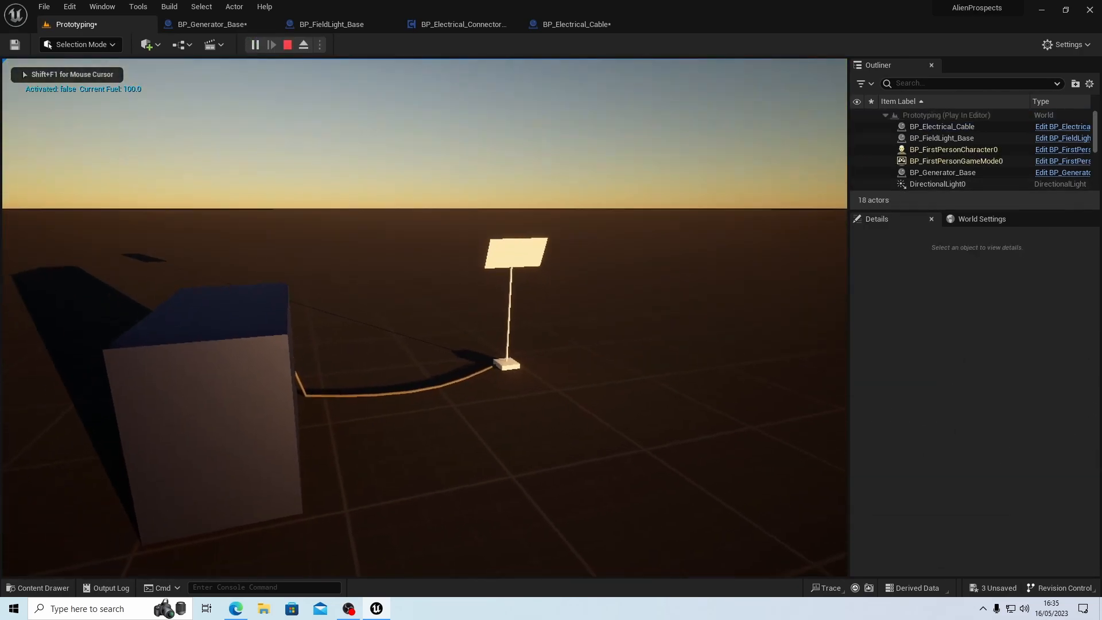
pyautogui.hotkey('shift', 'F1')
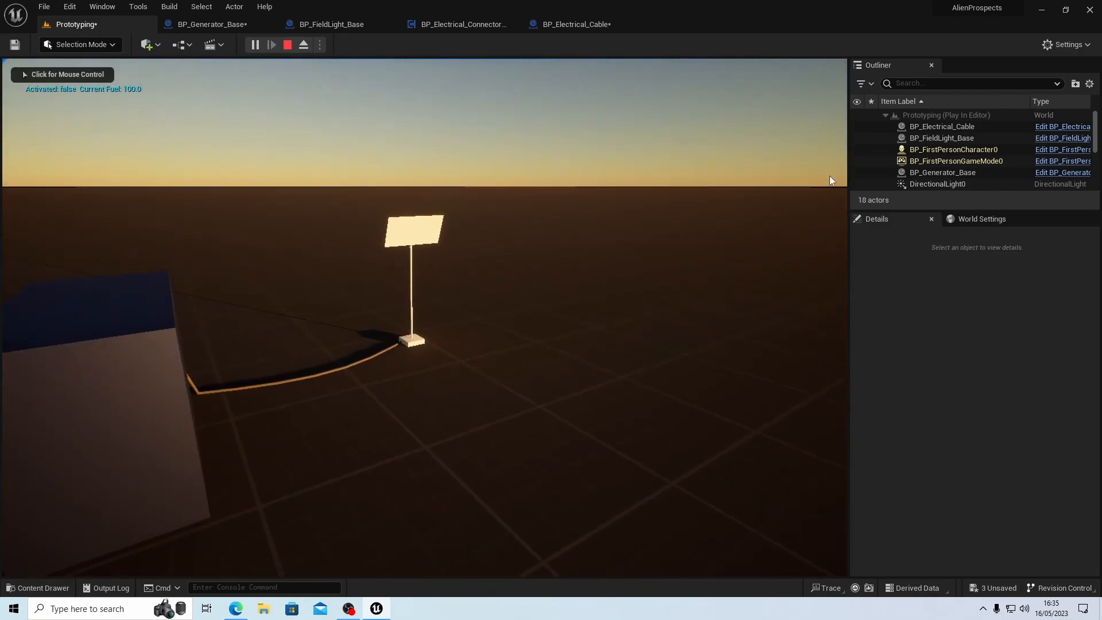
pyautogui.click(952, 174)
pyautogui.click(968, 450)
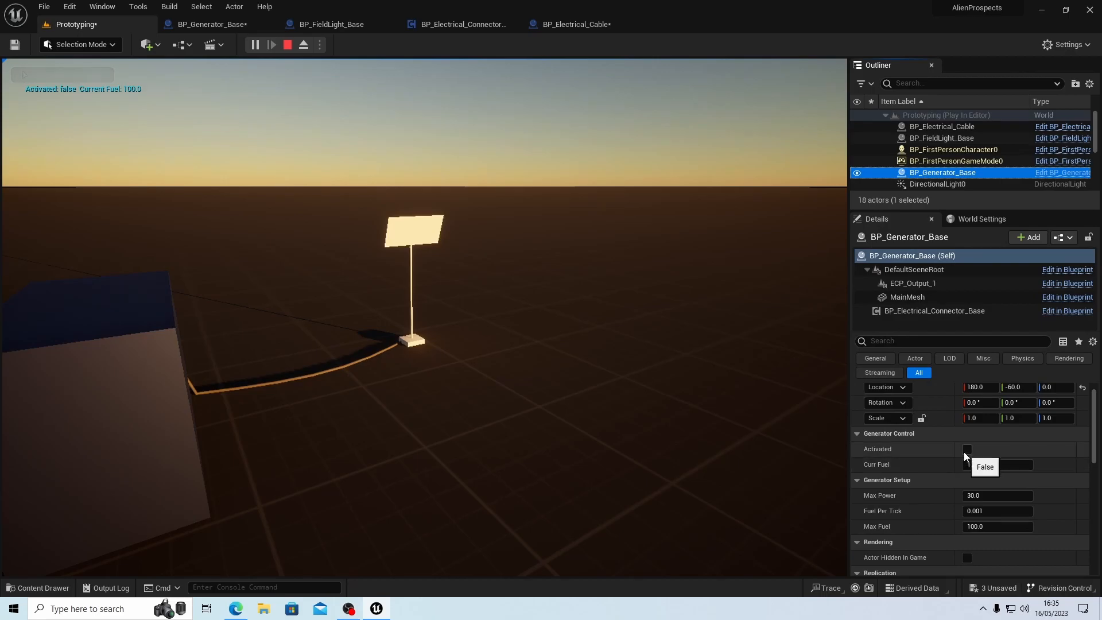
# Step: Check the cable's End A and End B connectors and Powered state, and the Powered state of the field light's connector
pyautogui.click(944, 130)
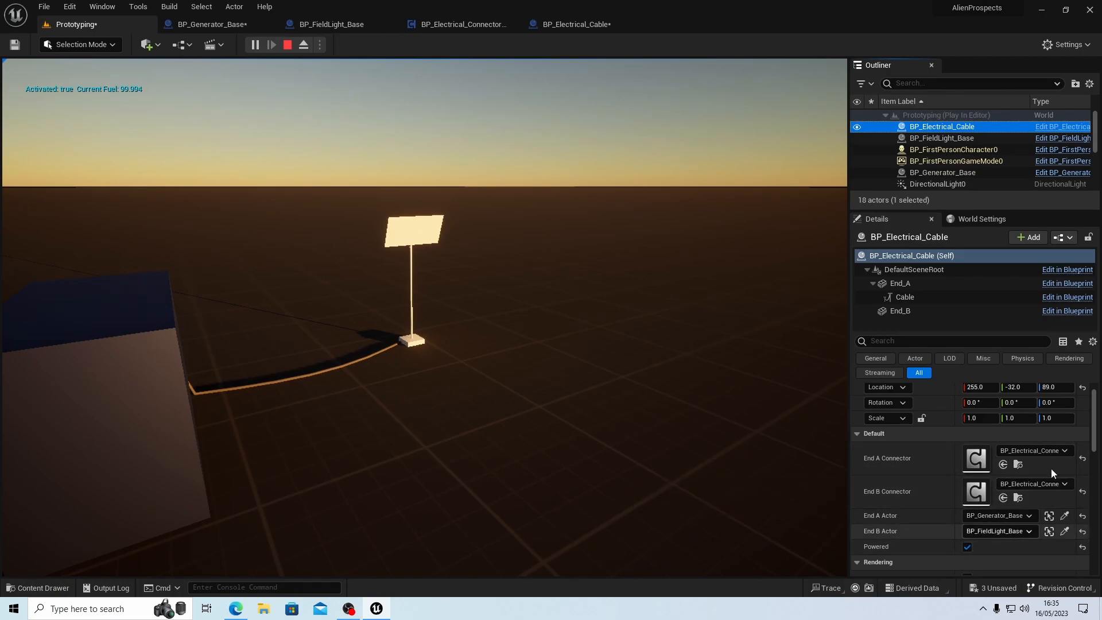
pyautogui.click(960, 139)
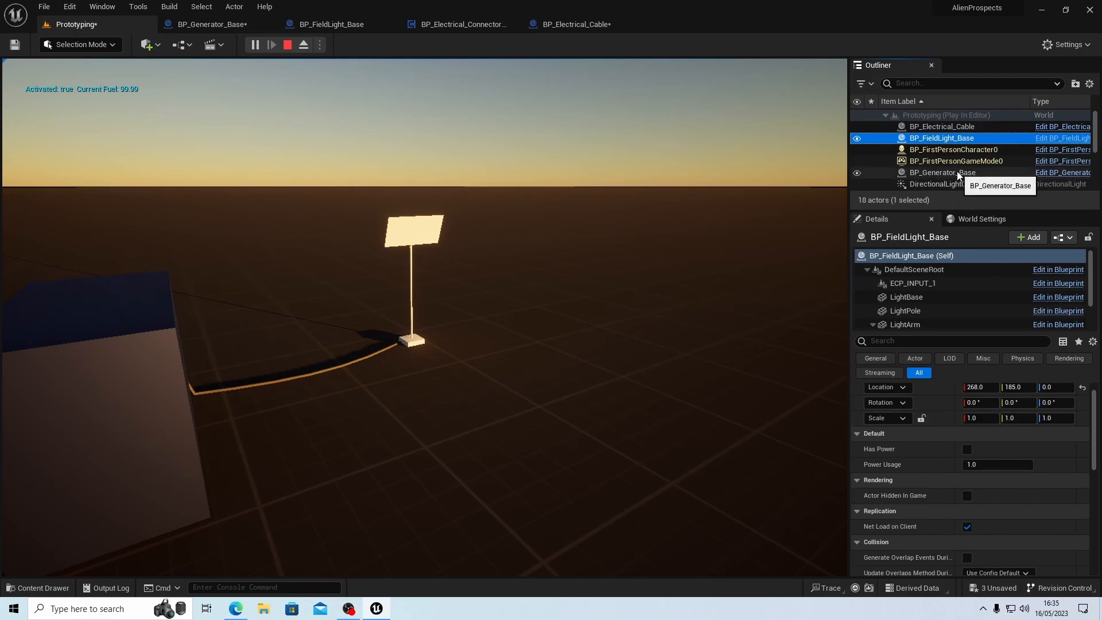
pyautogui.scroll(-2, 959, 284)
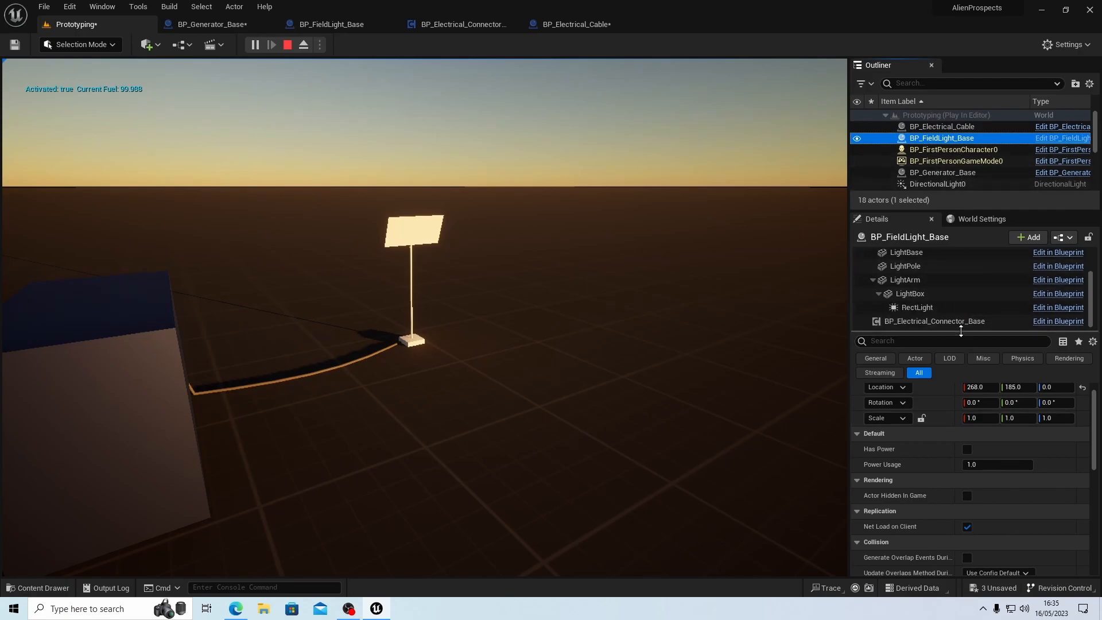
pyautogui.click(962, 324)
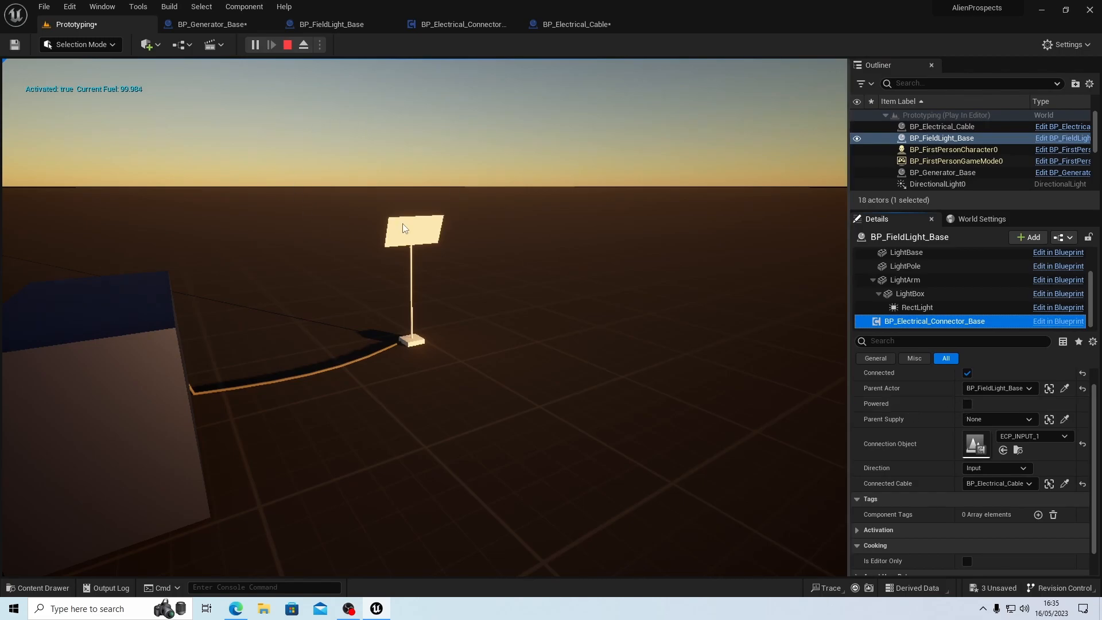
# Step: Examine the running generator's Event Graph, checking the Activated value that feeds Generator Tick
pyautogui.click(210, 24)
pyautogui.scroll(4, 455, 284)
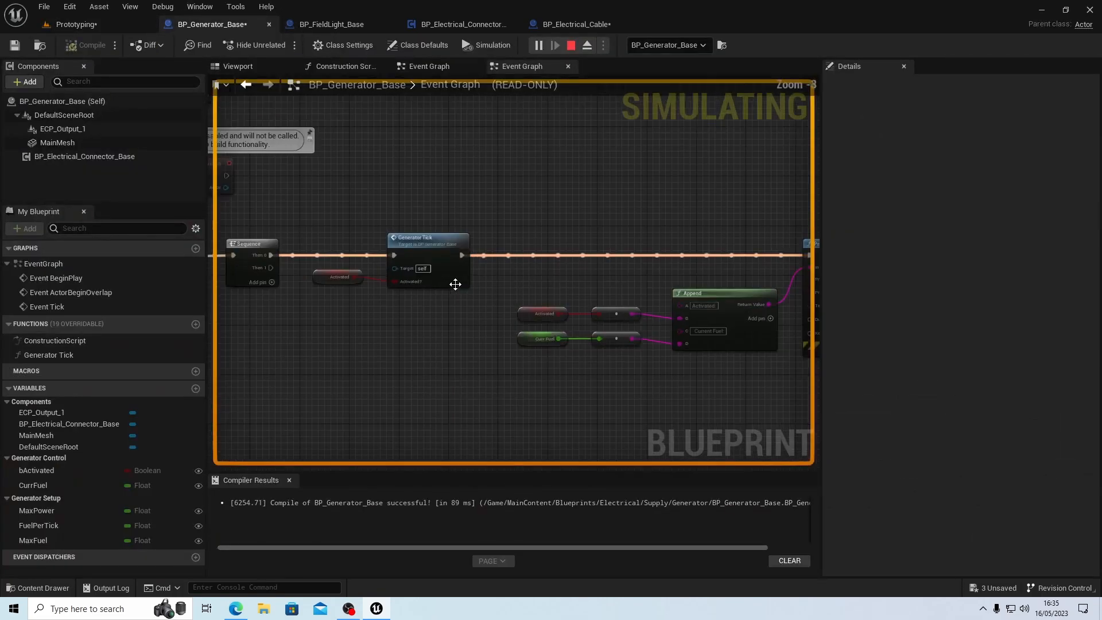
pyautogui.scroll(-1, 455, 284)
pyautogui.moveTo(409, 287)
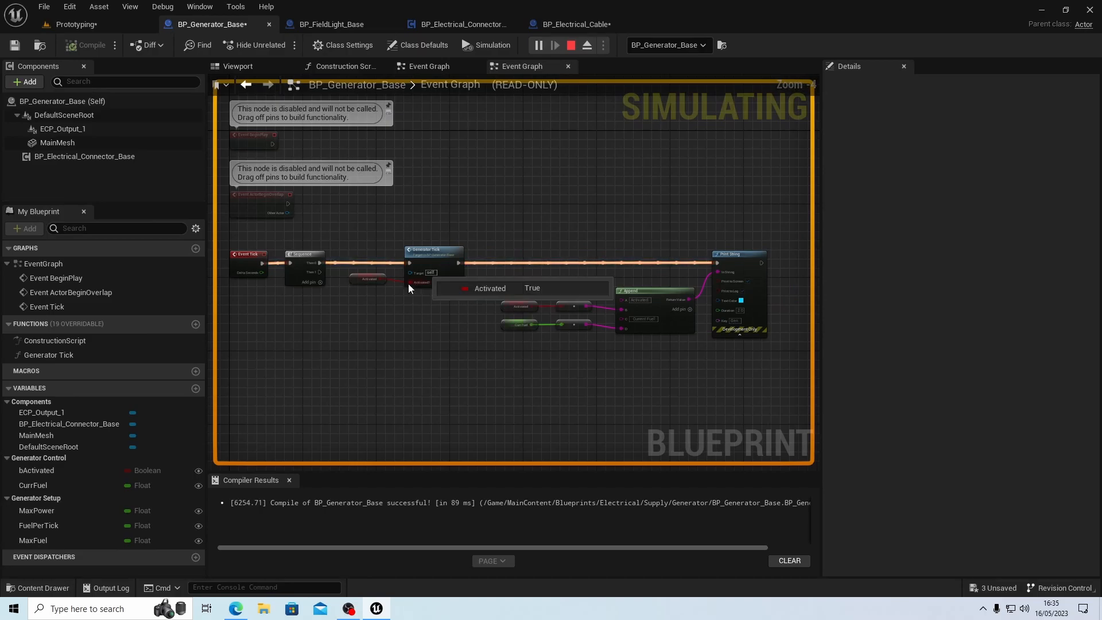
pyautogui.scroll(4, 362, 286)
pyautogui.moveTo(351, 297); pyautogui.dragTo(310, 303, button='right')
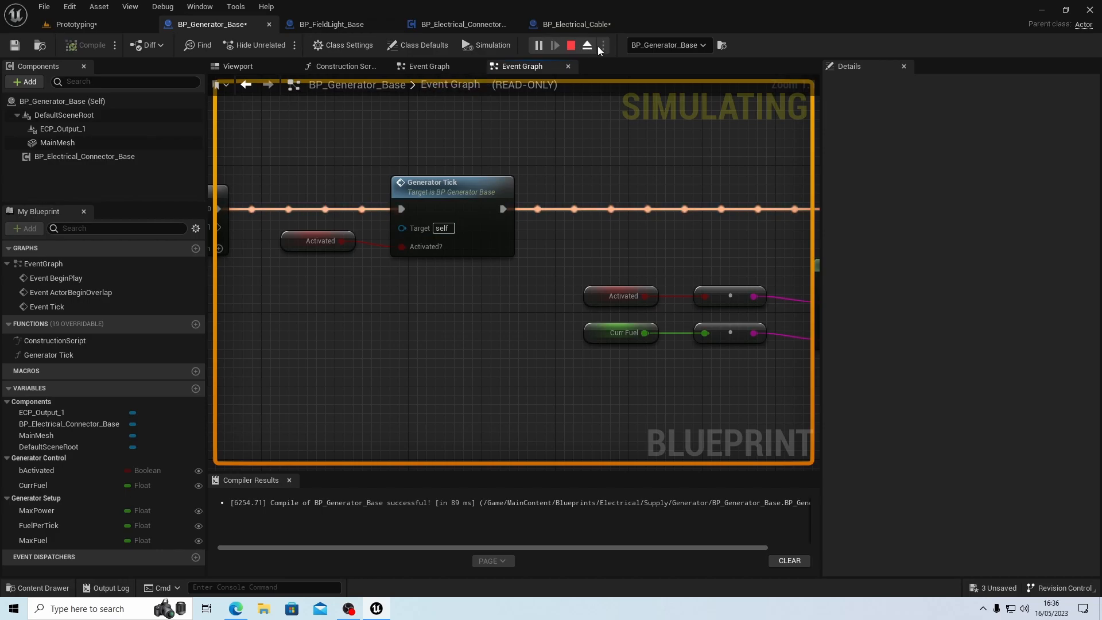
# Step: Trace the live Check for Power function of the cable and the field light's Switch Light, Check for Power and connector component
pyautogui.click(577, 25)
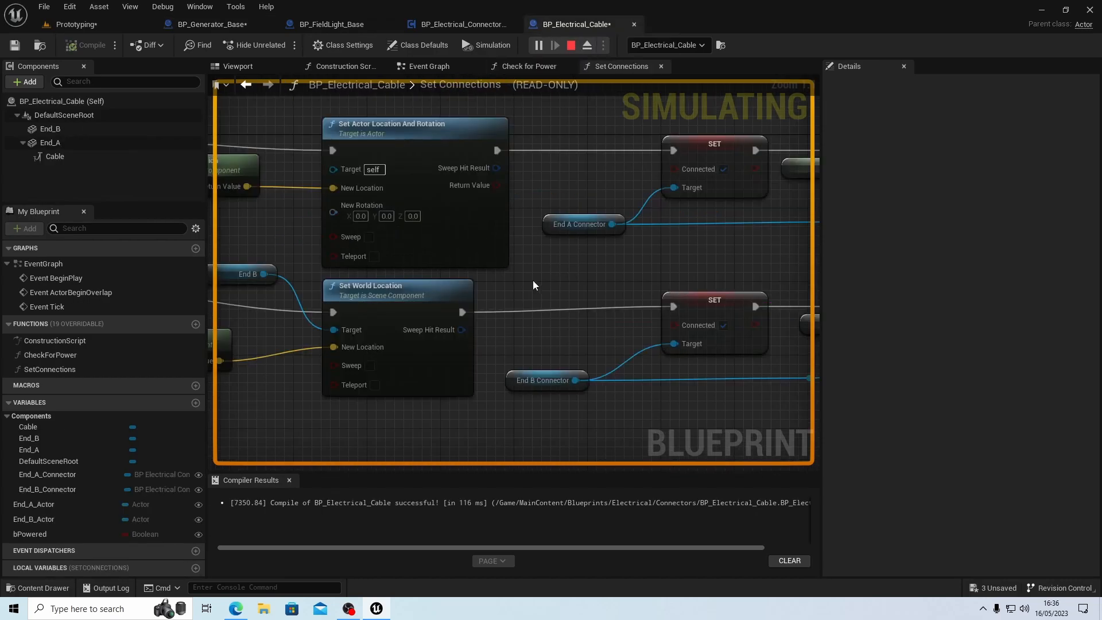
pyautogui.doubleClick(65, 356)
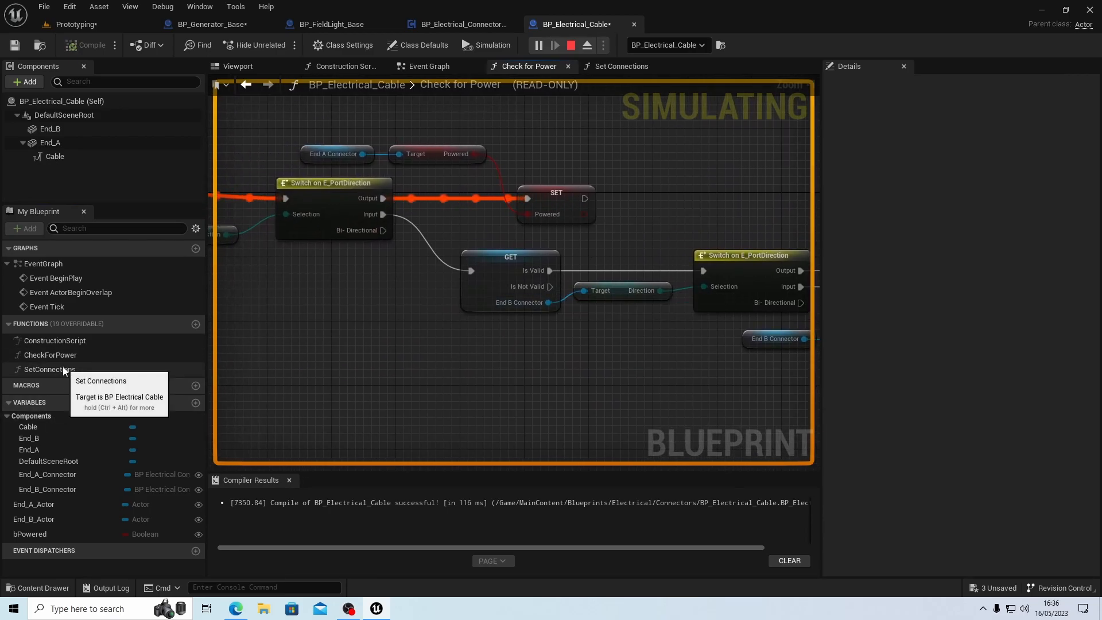
pyautogui.click(339, 23)
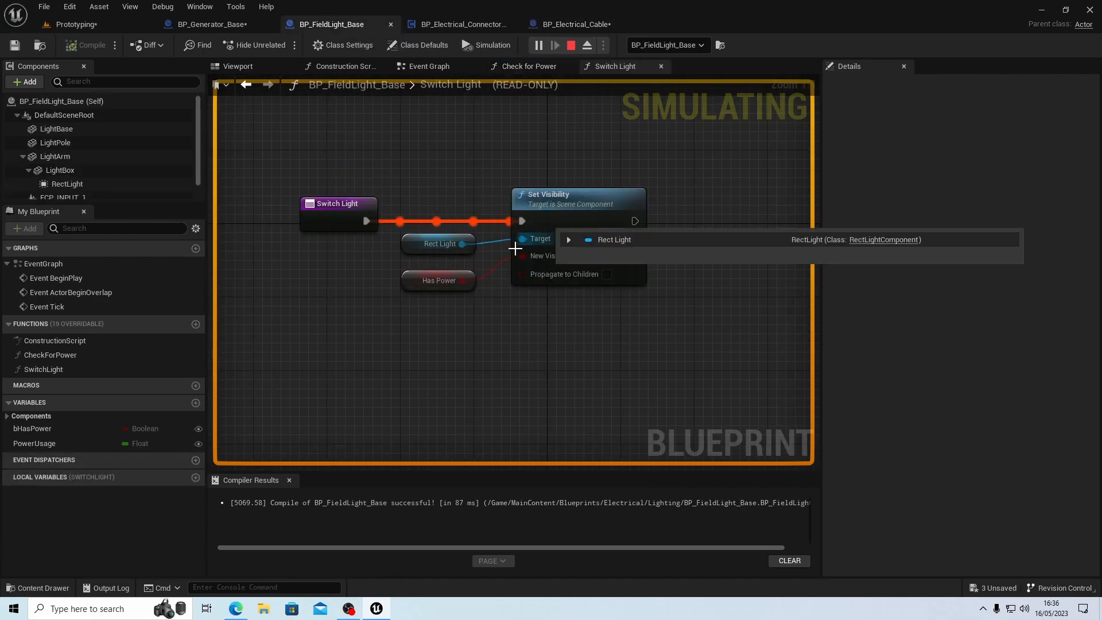
pyautogui.moveTo(442, 281)
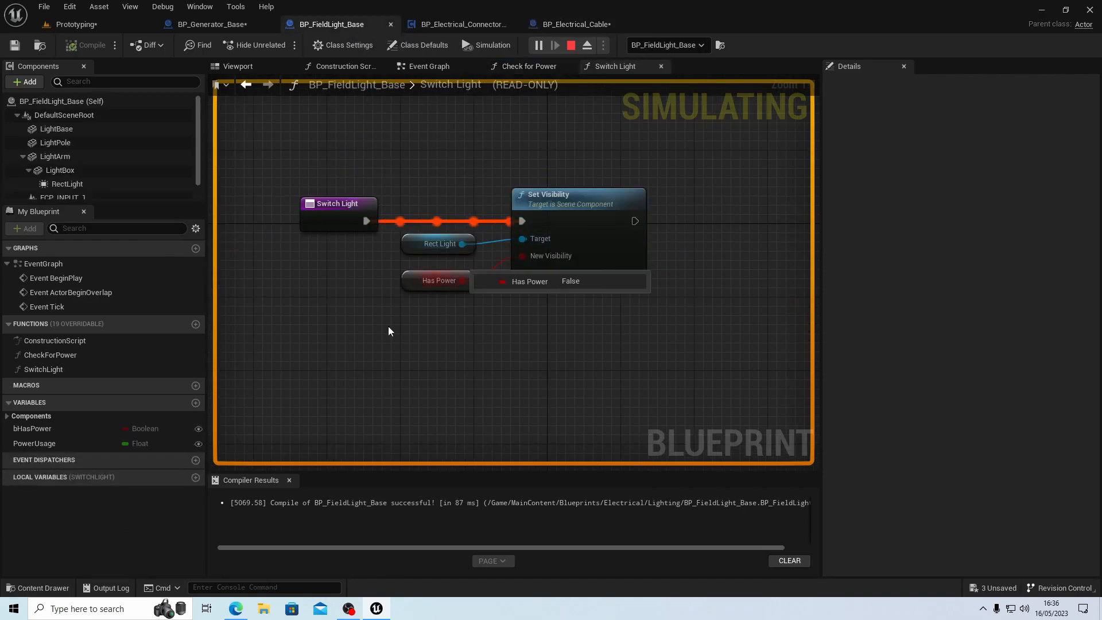
pyautogui.doubleClick(106, 356)
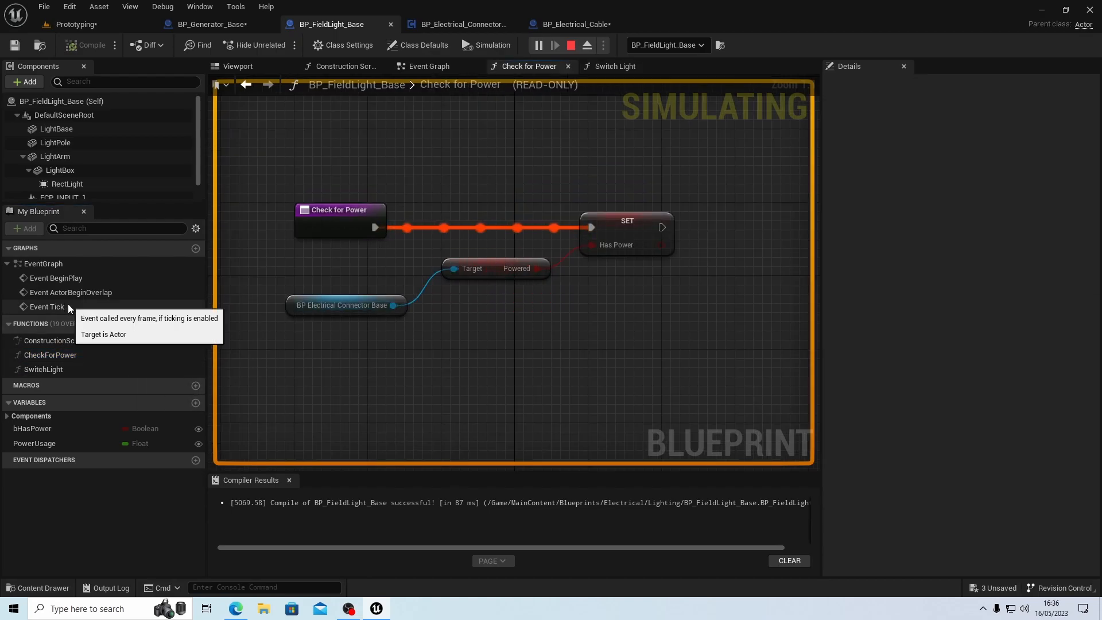
pyautogui.scroll(-1, 80, 172)
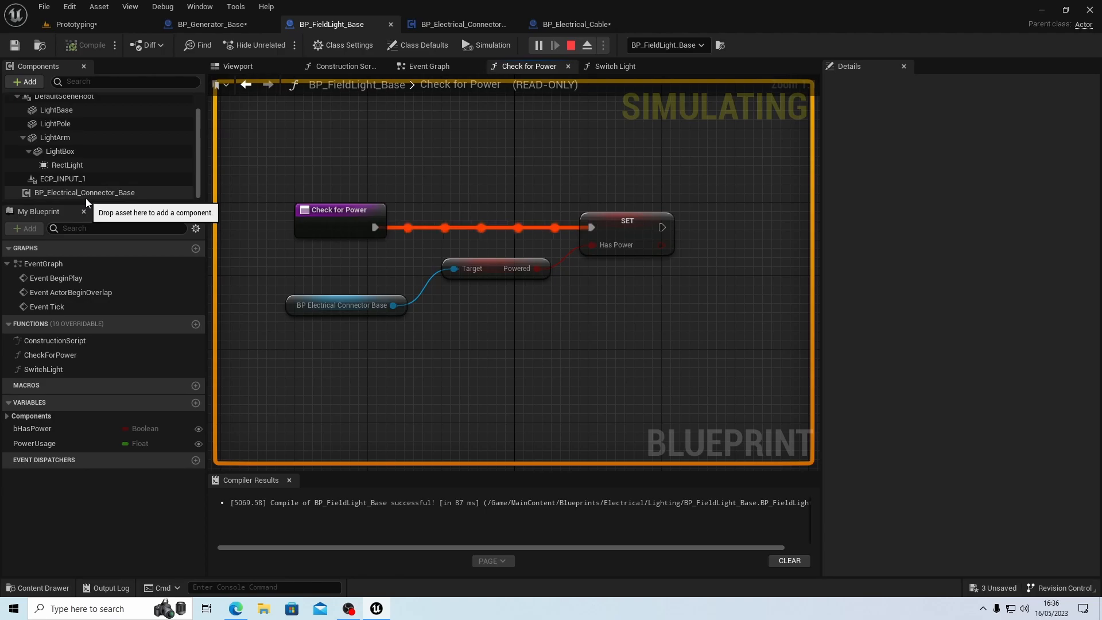
pyautogui.click(85, 196)
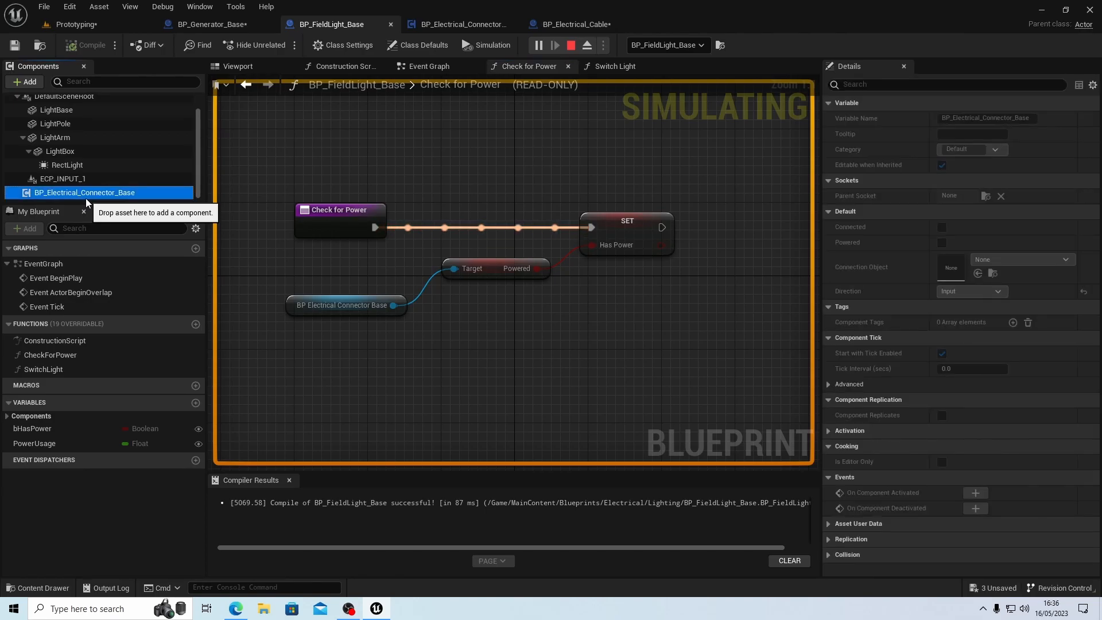
# Step: Review the cable's Check for Power flow, stop play, and compare it with the connector's Check for Power function
pyautogui.click(575, 24)
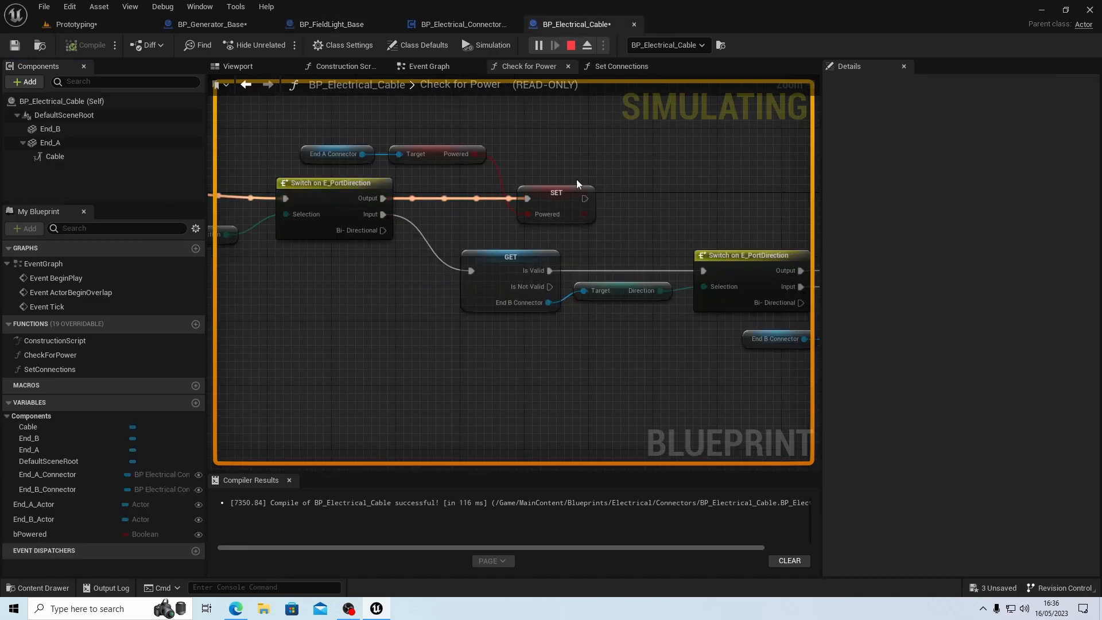
pyautogui.moveTo(251, 326); pyautogui.dragTo(232, 294, button='right')
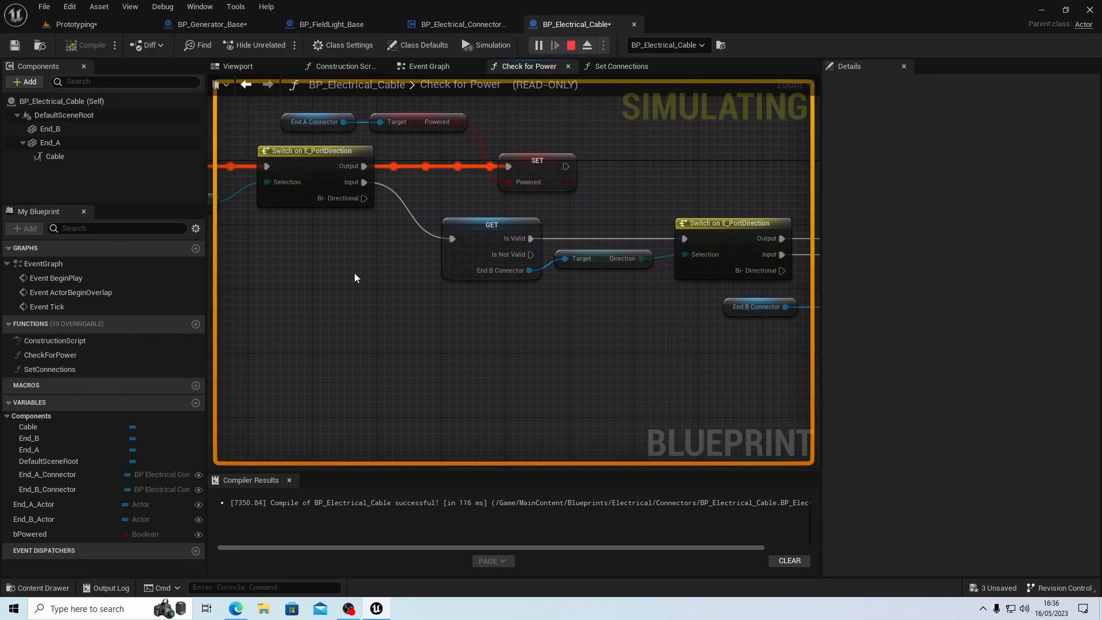
pyautogui.click(571, 45)
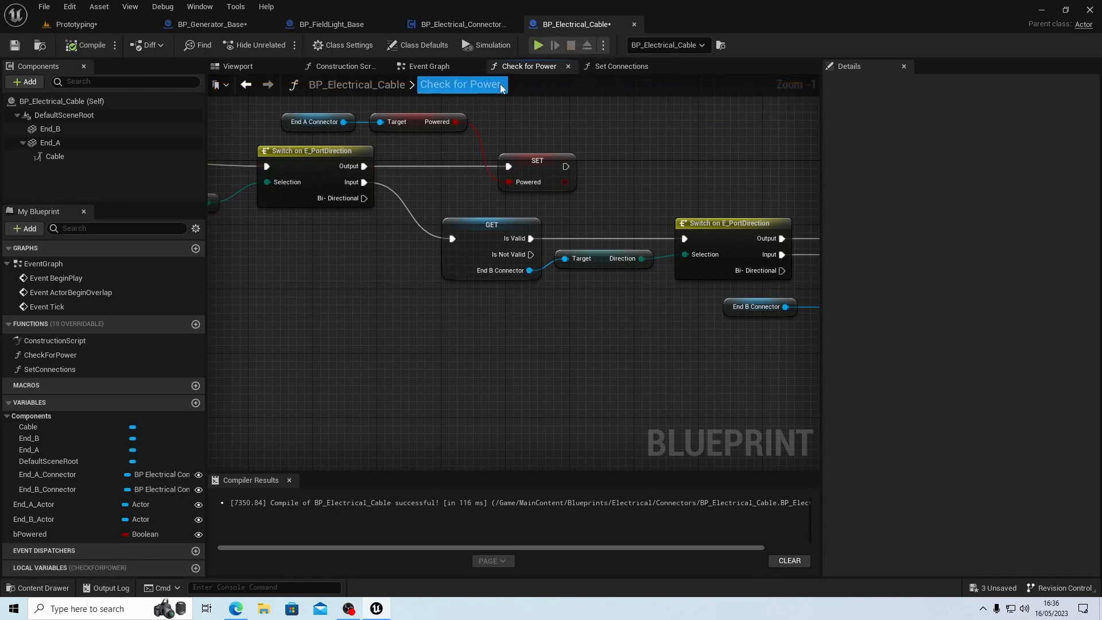
pyautogui.moveTo(627, 220); pyautogui.dragTo(498, 207, button='right')
pyautogui.click(462, 24)
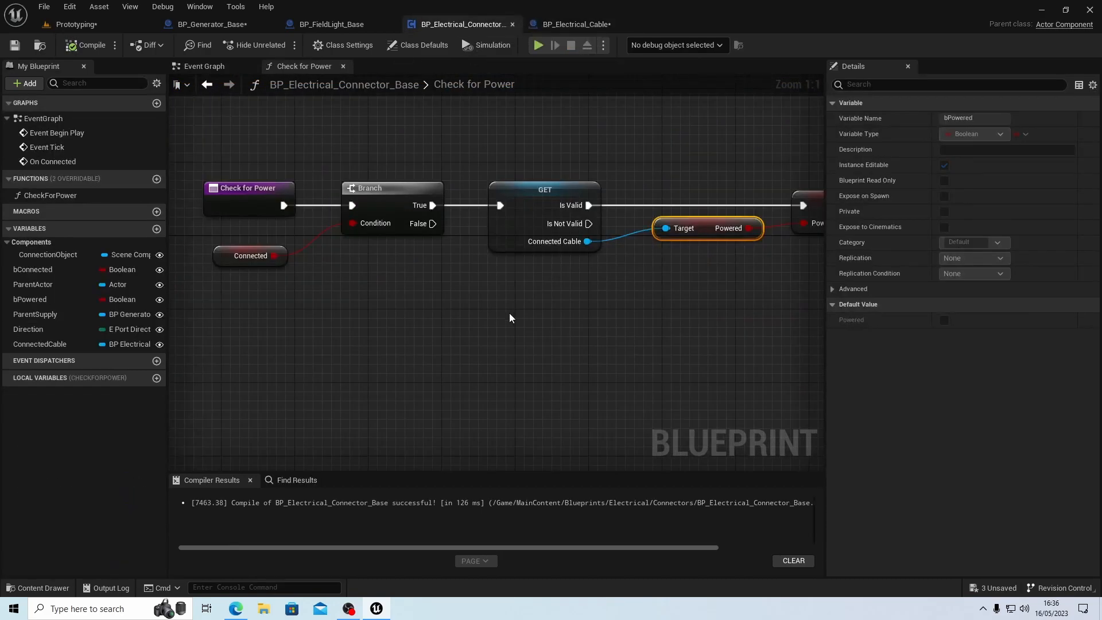
# Step: Play the Prototyping level again and activate BP_Generator_Base while it runs
pyautogui.click(77, 24)
pyautogui.click(256, 45)
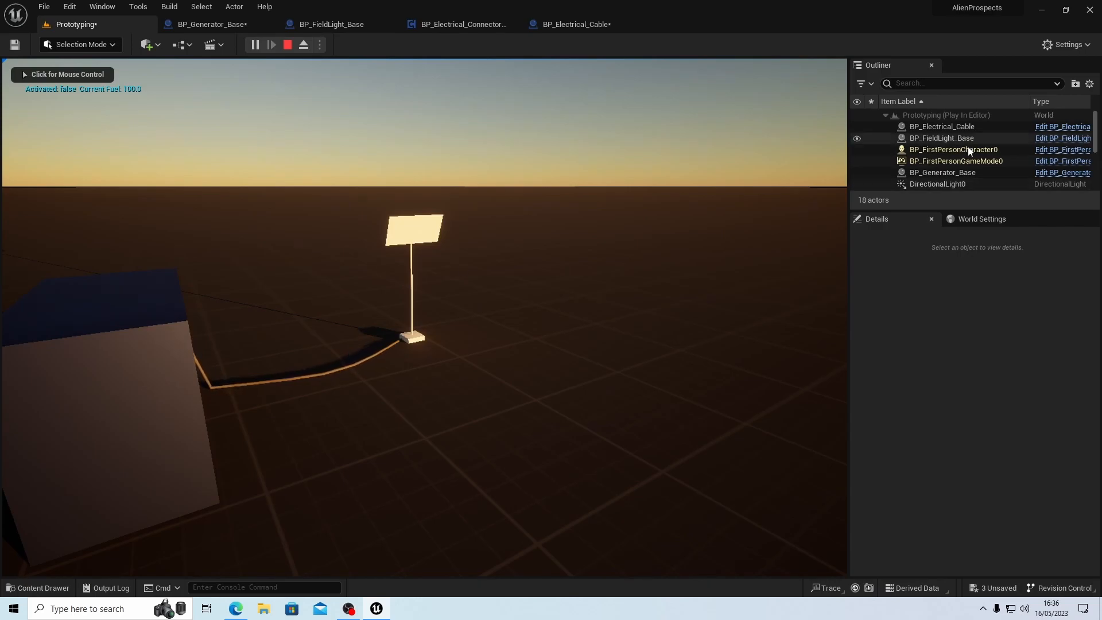
pyautogui.click(966, 173)
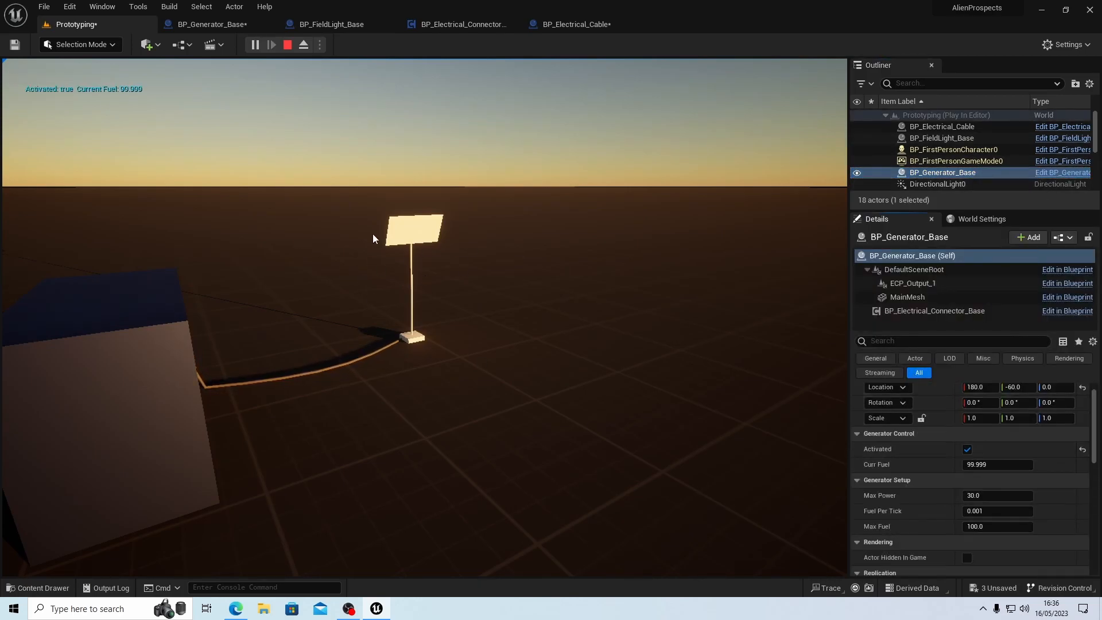
# Step: Check in BP_Electrical_Connector_Base whether Check for Power is executed and called from Event Tick during play
pyautogui.click(505, 25)
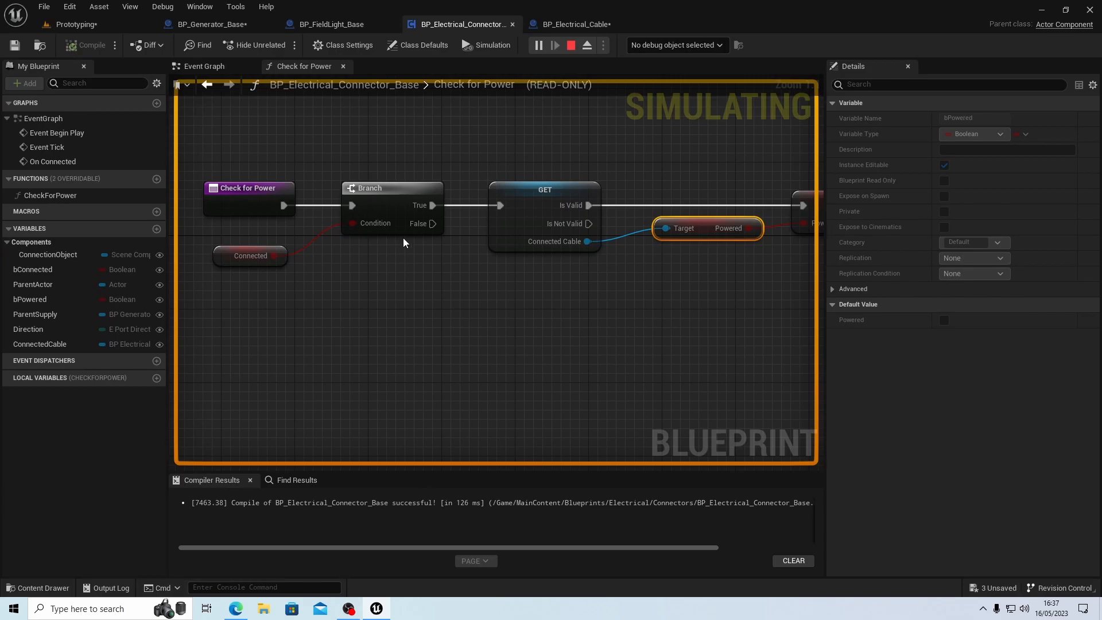
pyautogui.moveTo(557, 265); pyautogui.dragTo(529, 312, button='right')
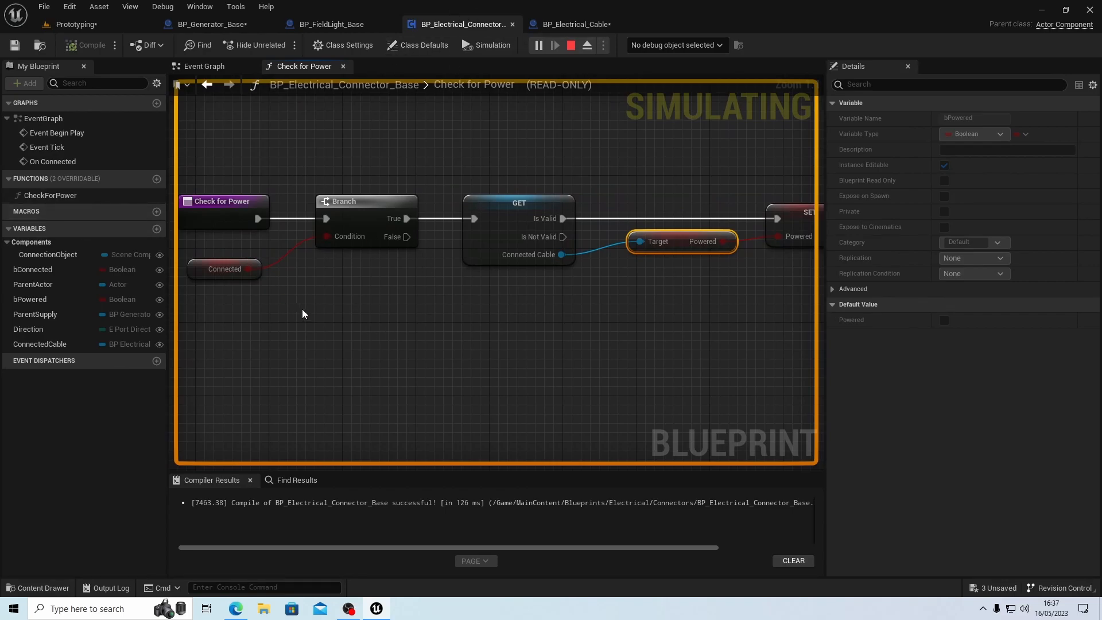
pyautogui.moveTo(298, 309); pyautogui.dragTo(315, 311, button='right')
pyautogui.doubleClick(39, 146)
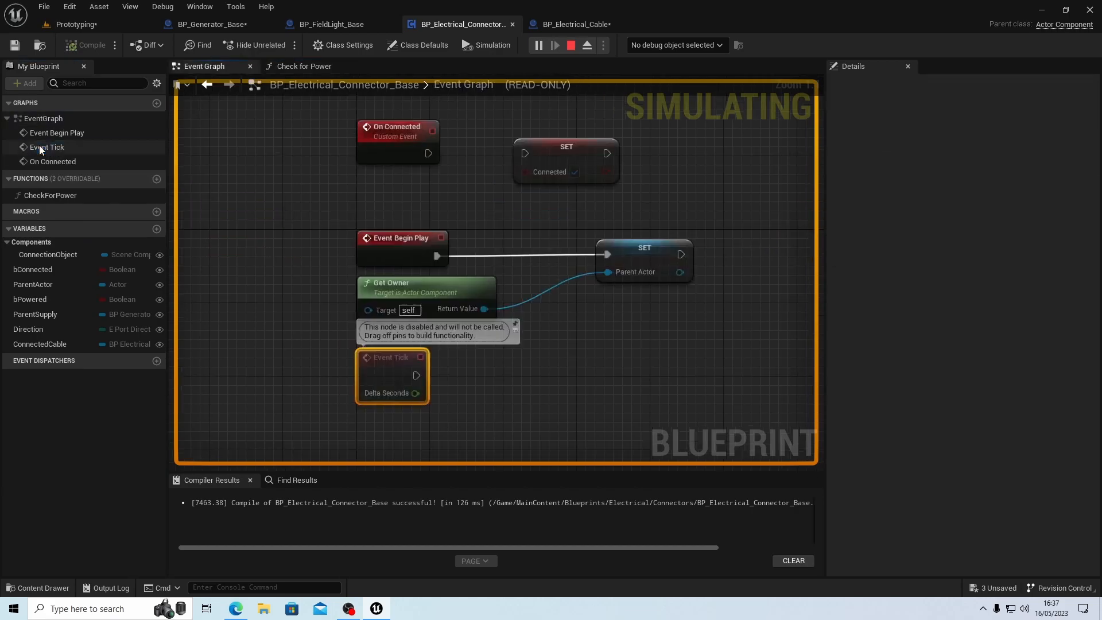
pyautogui.moveTo(654, 288); pyautogui.dragTo(490, 352, button='right')
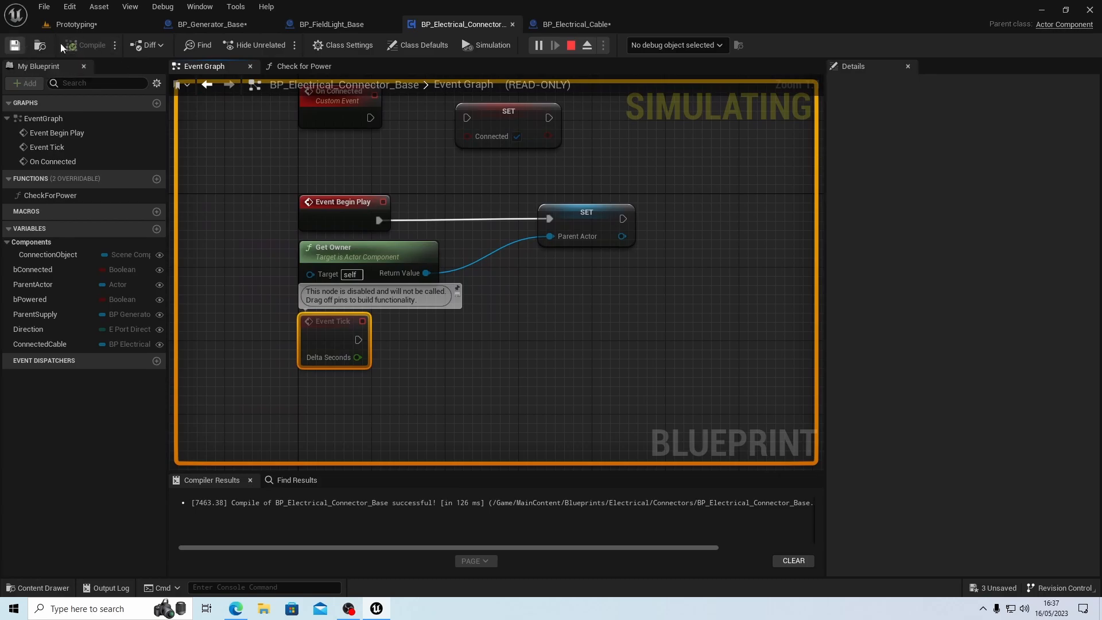
# Step: Stop play and call Check for Power from Event Tick in BP_Electrical_Connector_Base, compiling and saving the blueprint
pyautogui.click(571, 46)
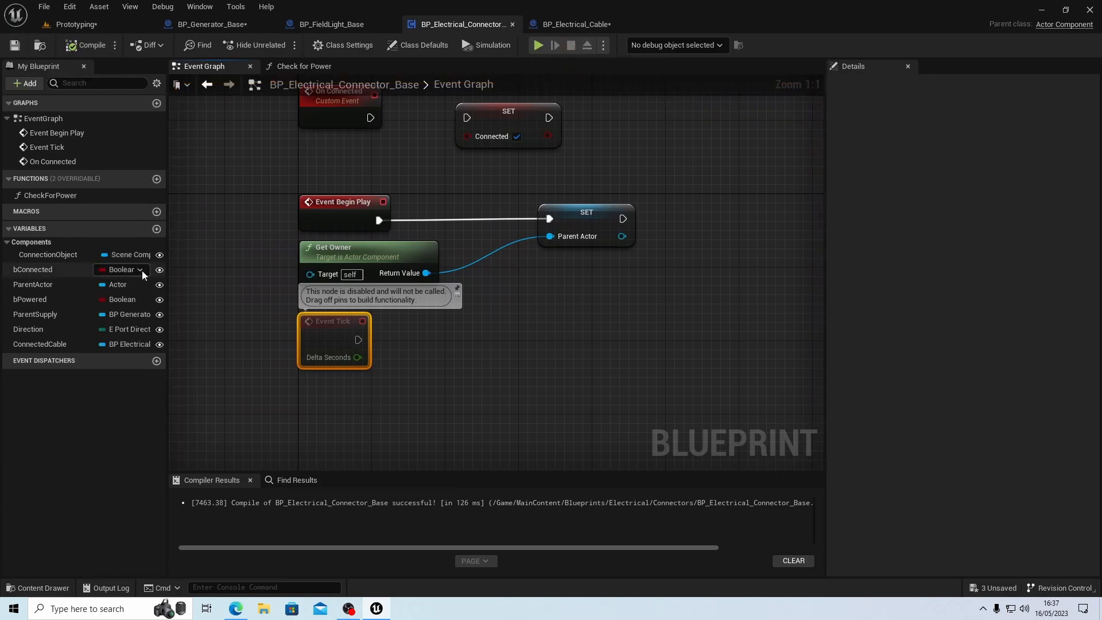
pyautogui.moveTo(52, 198); pyautogui.dragTo(522, 412)
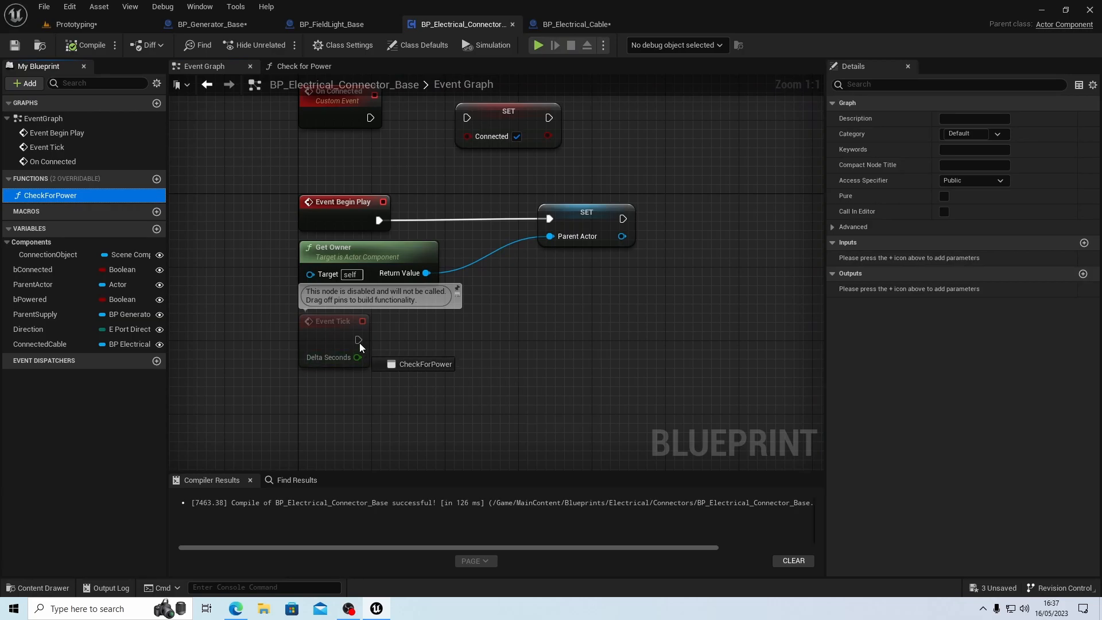
pyautogui.moveTo(363, 348); pyautogui.dragTo(365, 350)
pyautogui.click(505, 316)
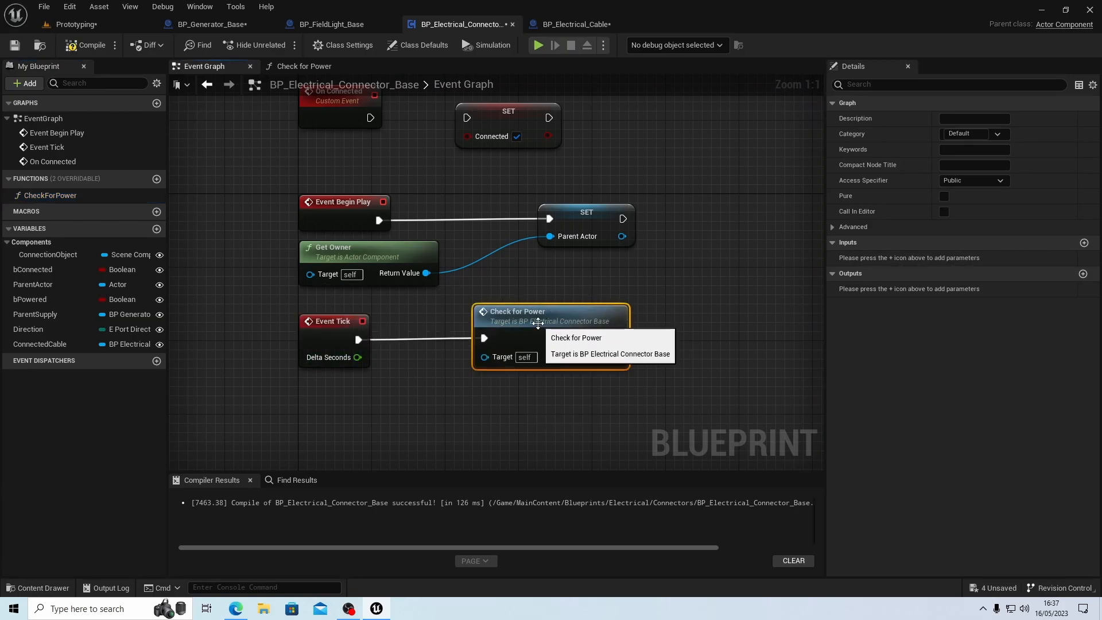
pyautogui.click(88, 48)
pyautogui.click(12, 44)
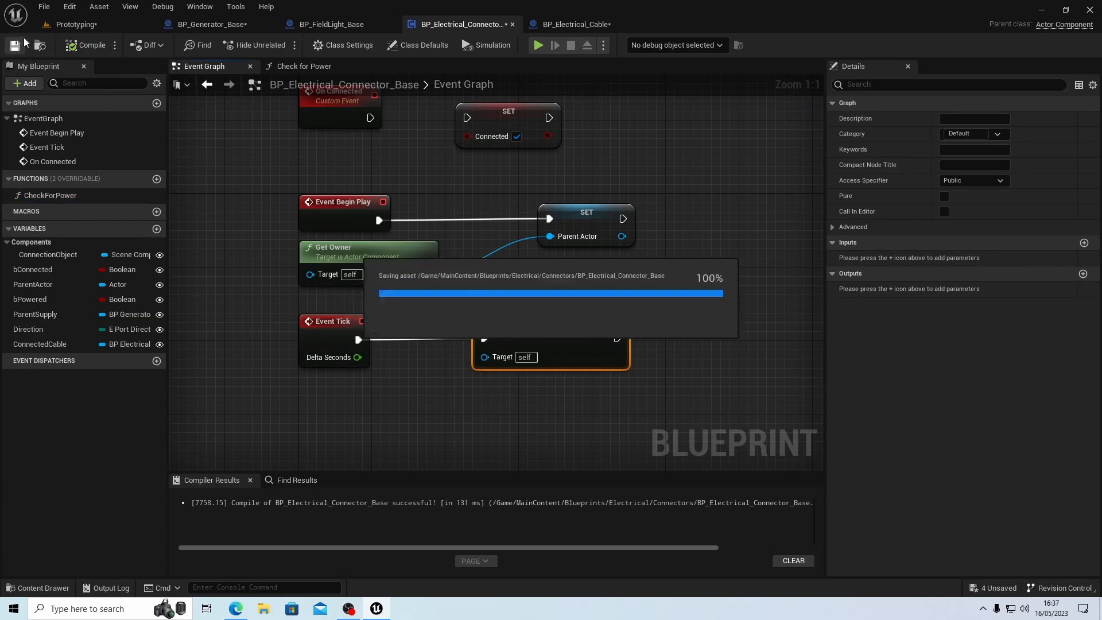
# Step: Test the updated connector by playing the Prototyping level and activating its generator during play
pyautogui.click(77, 24)
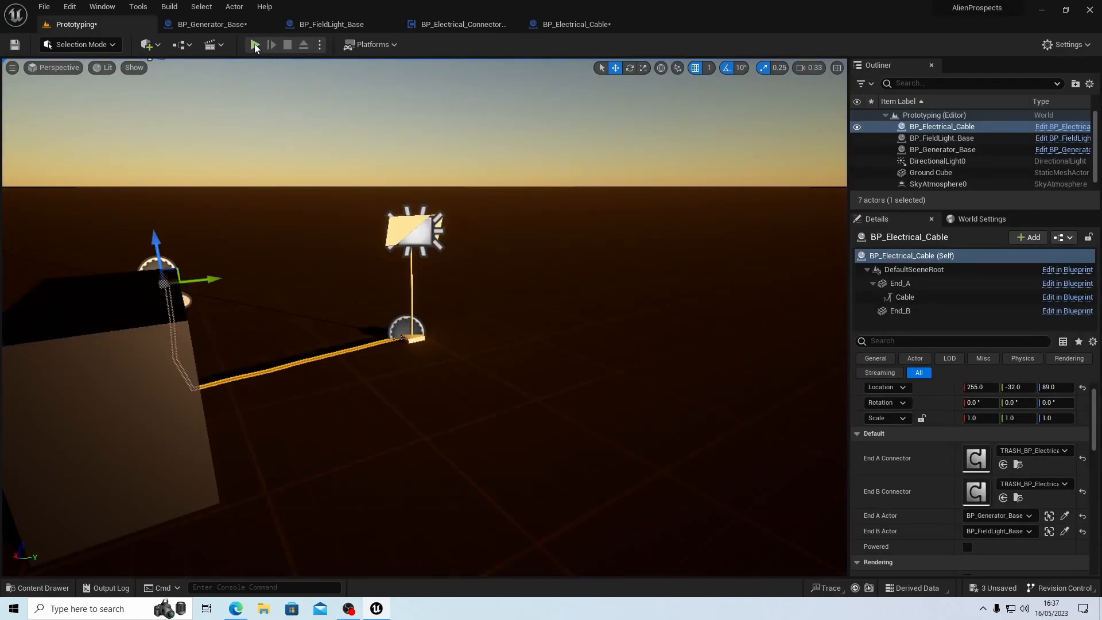
pyautogui.click(255, 44)
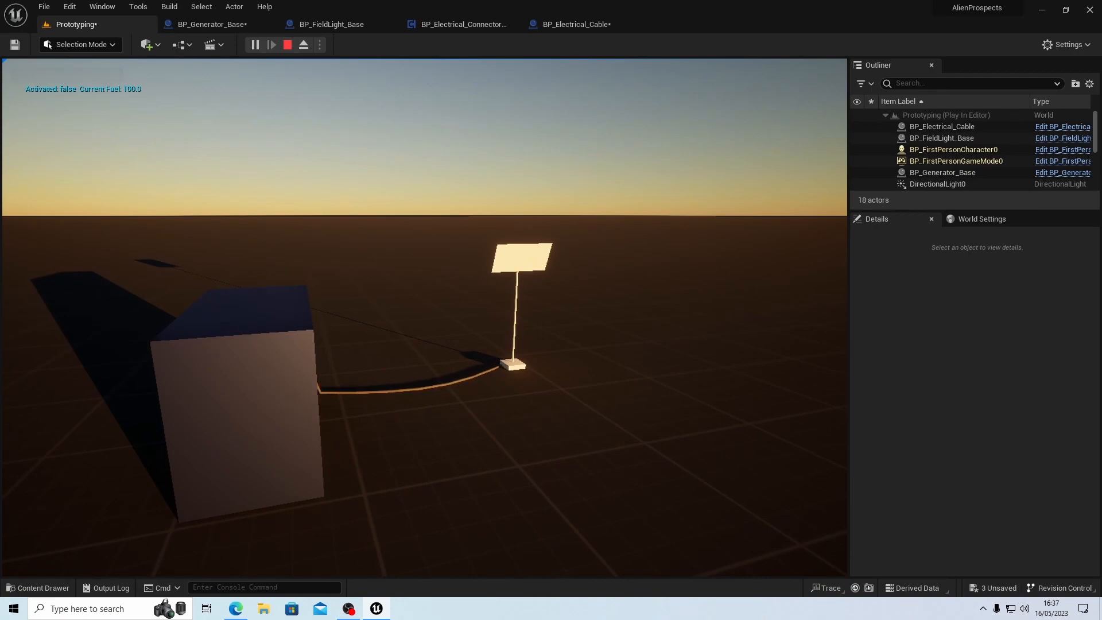
pyautogui.hotkey('shift', 'F1')
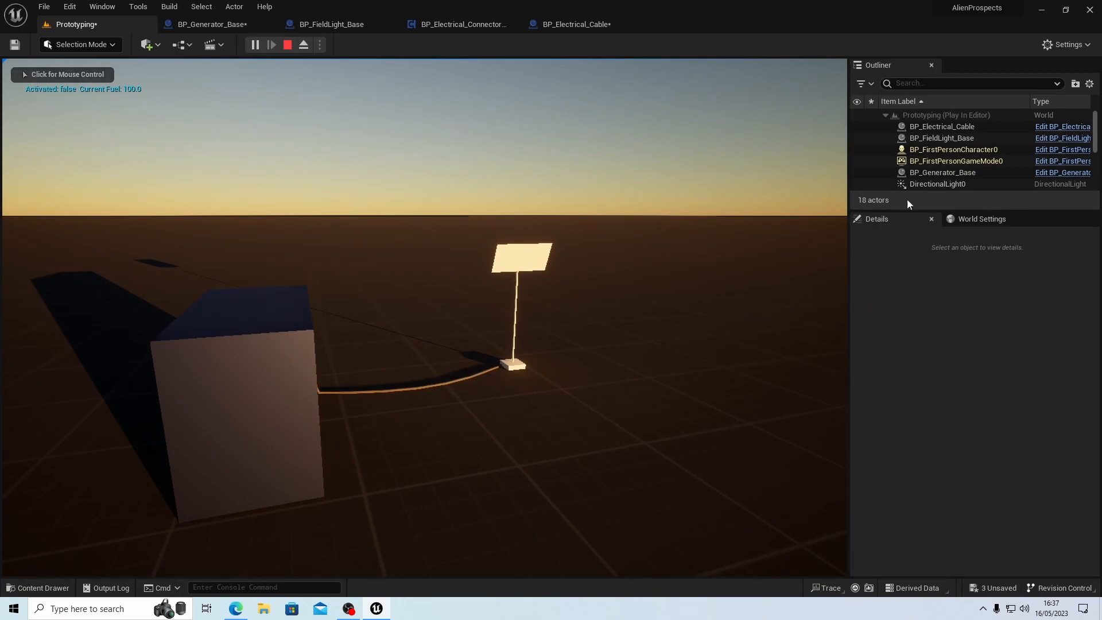
pyautogui.click(943, 172)
pyautogui.click(968, 450)
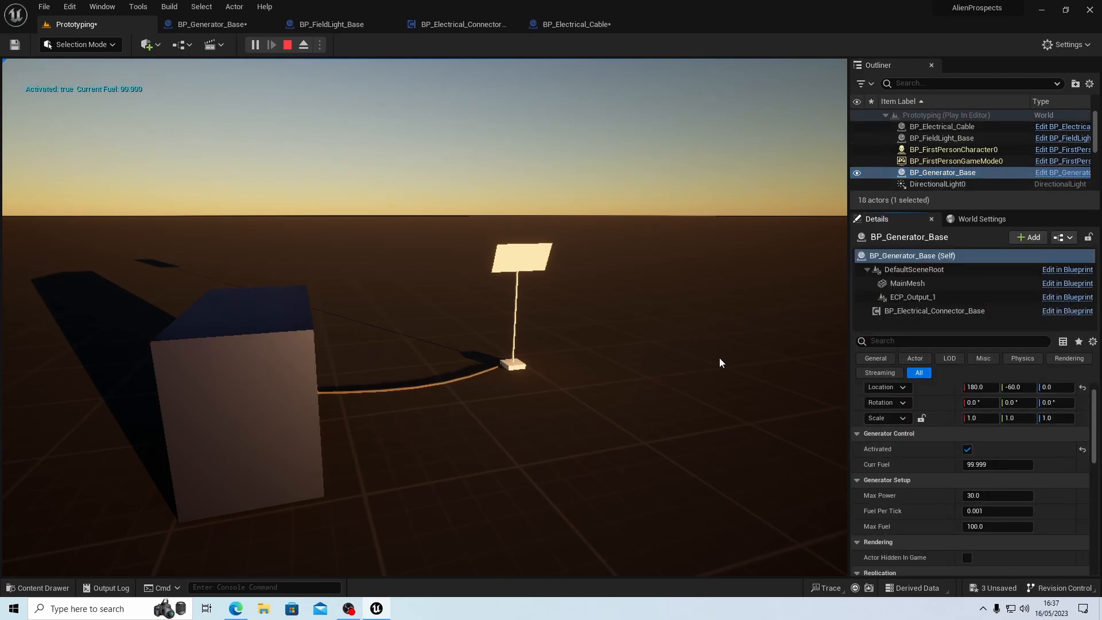
# Step: Check the Powered state of the field light's connector and how its Check for Power function reads it
pyautogui.click(944, 138)
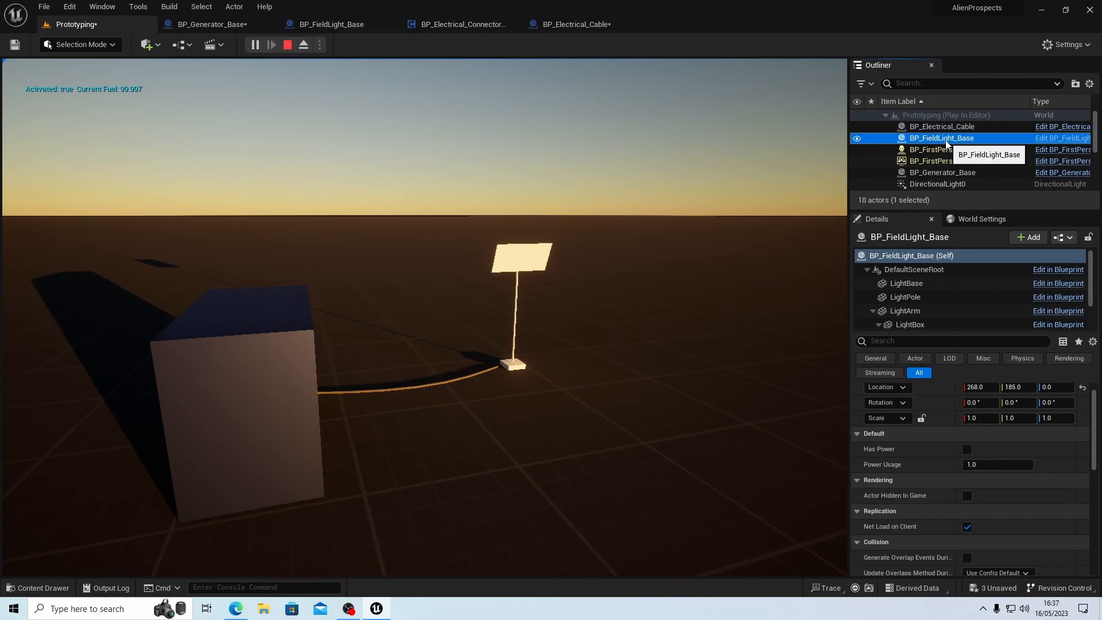
pyautogui.scroll(-2, 943, 302)
pyautogui.click(936, 321)
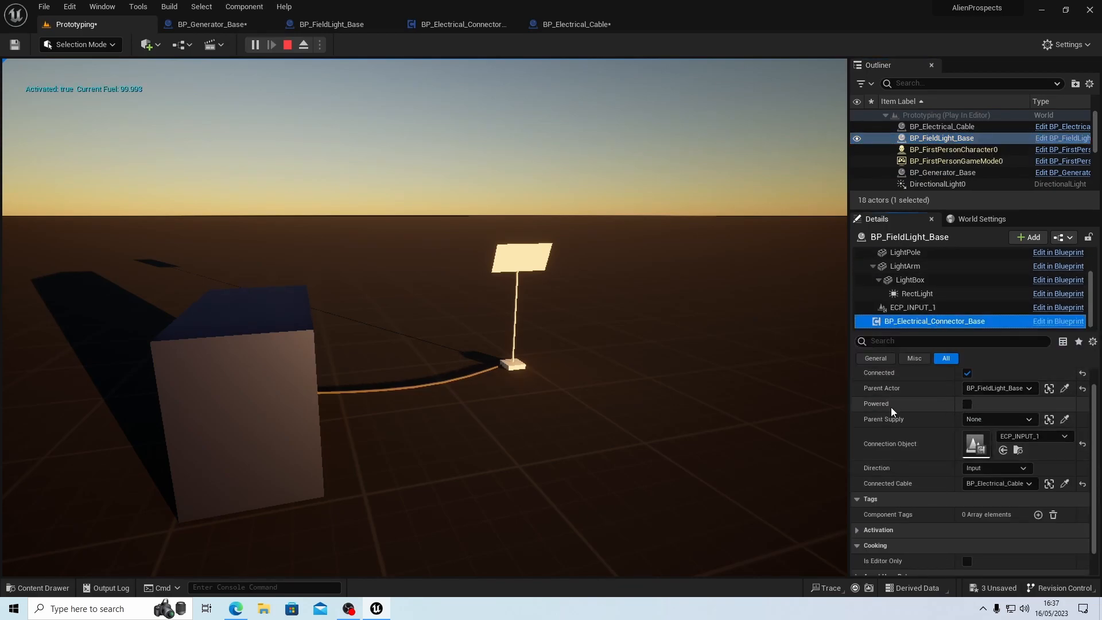
pyautogui.click(336, 24)
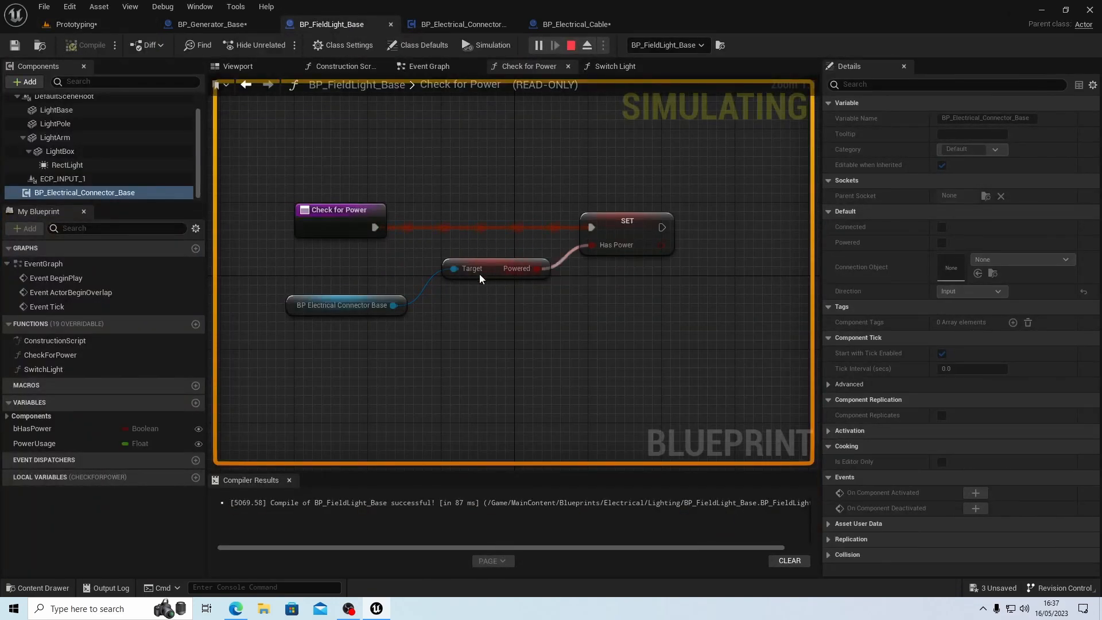
# Step: Trace the cable's Check for Power execution from its entry through the End A Connector validity check and port direction switch
pyautogui.click(574, 25)
pyautogui.moveTo(627, 196); pyautogui.dragTo(746, 219, button='right')
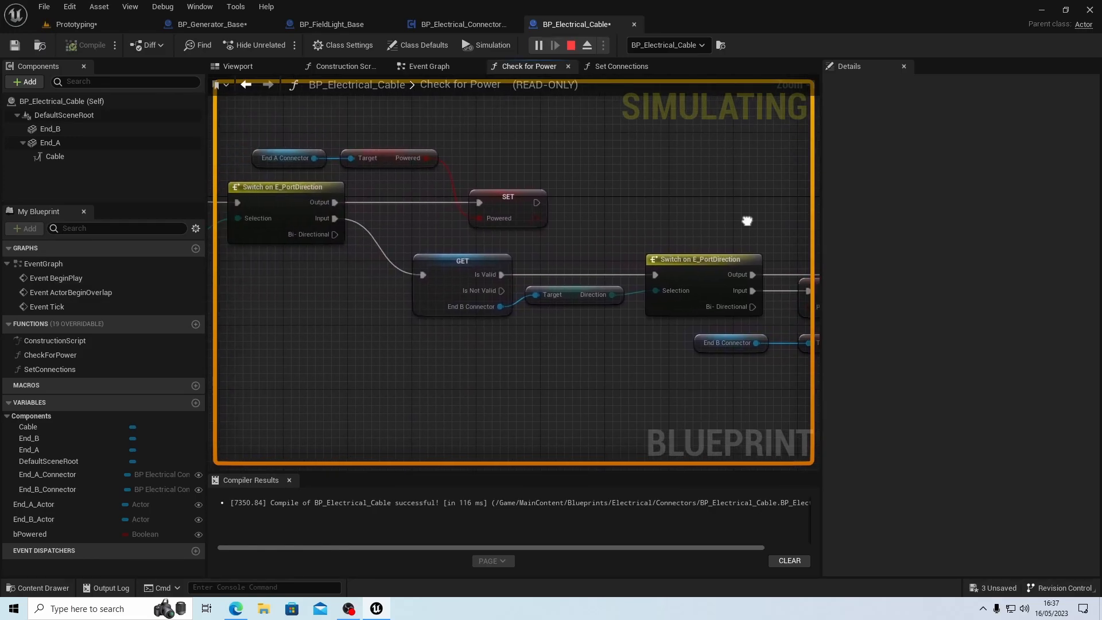
pyautogui.moveTo(655, 236); pyautogui.dragTo(622, 192, button='right')
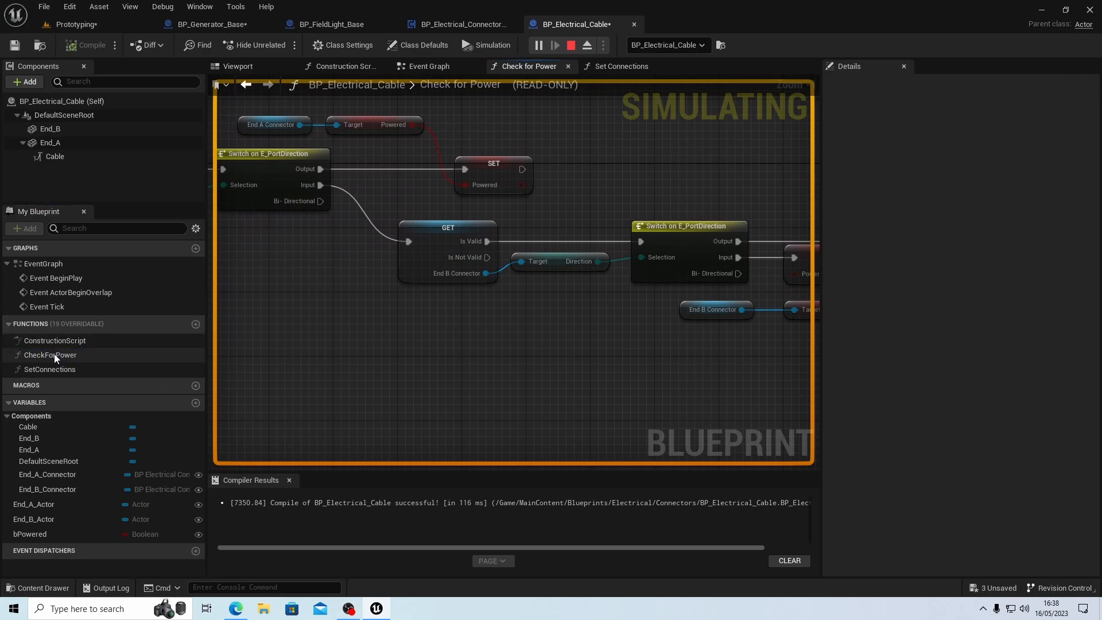
pyautogui.moveTo(406, 264); pyautogui.dragTo(559, 294, button='right')
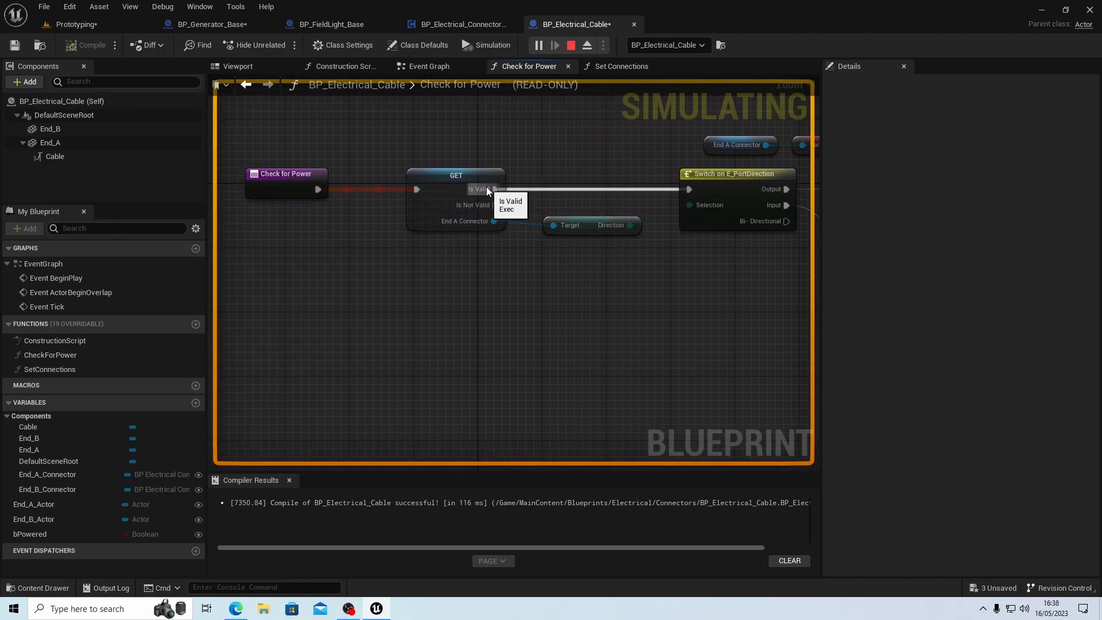
pyautogui.moveTo(593, 275); pyautogui.dragTo(374, 237, button='right')
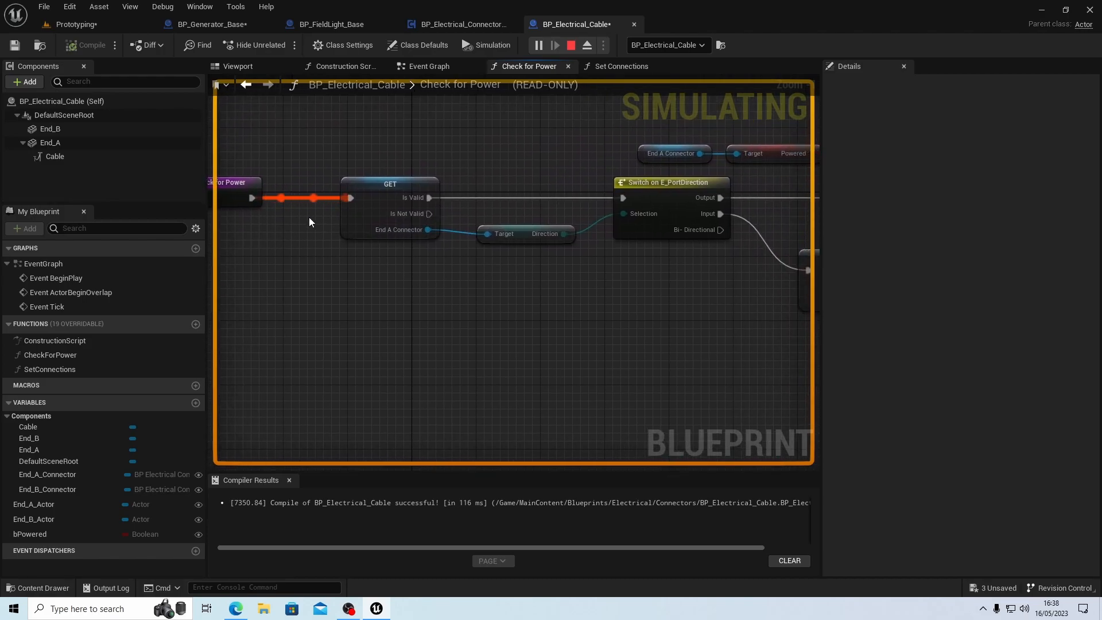
# Step: Inspect the End A Connector reference feeding the port direction in the cable's Check for Power function, and stop the level simulation
pyautogui.moveTo(352, 318); pyautogui.dragTo(390, 343, button='right')
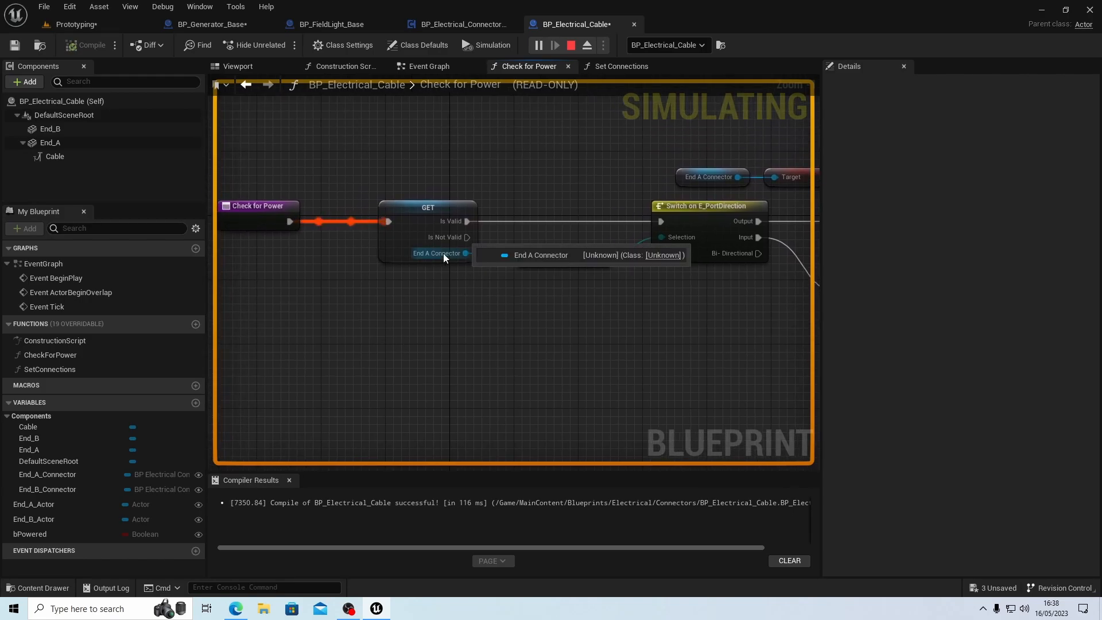
pyautogui.moveTo(540, 263)
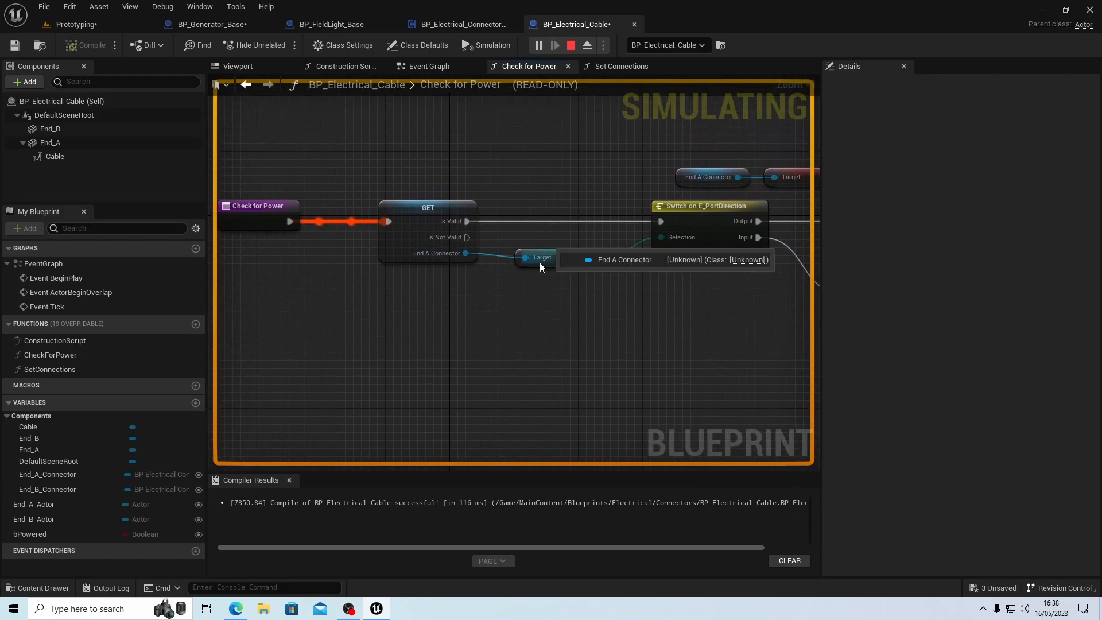
pyautogui.moveTo(625, 288); pyautogui.dragTo(541, 284, button='right')
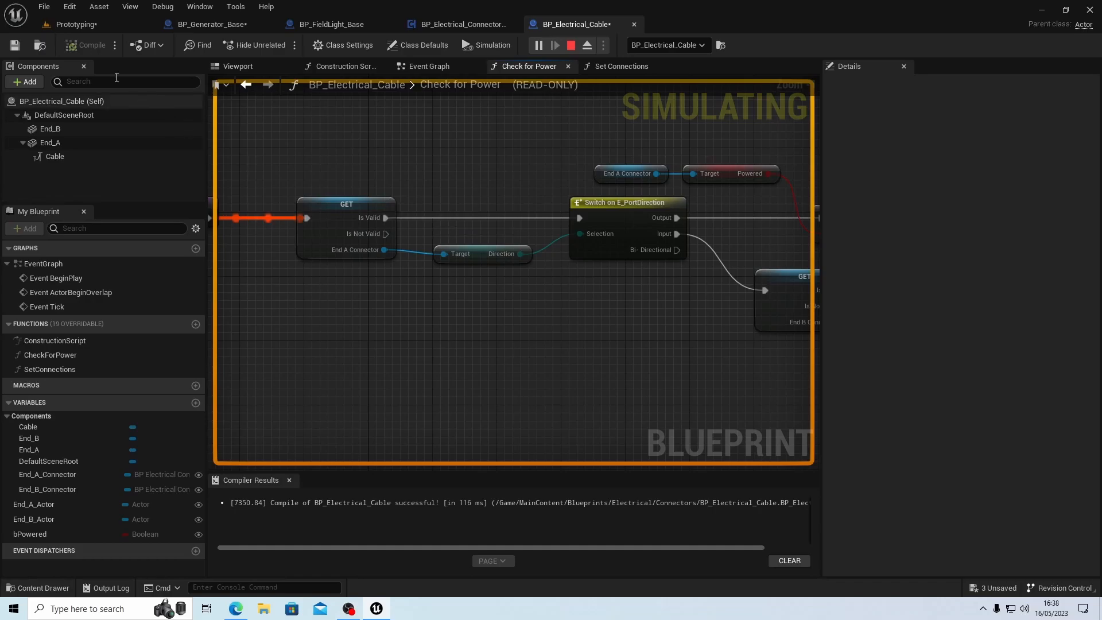
pyautogui.click(79, 28)
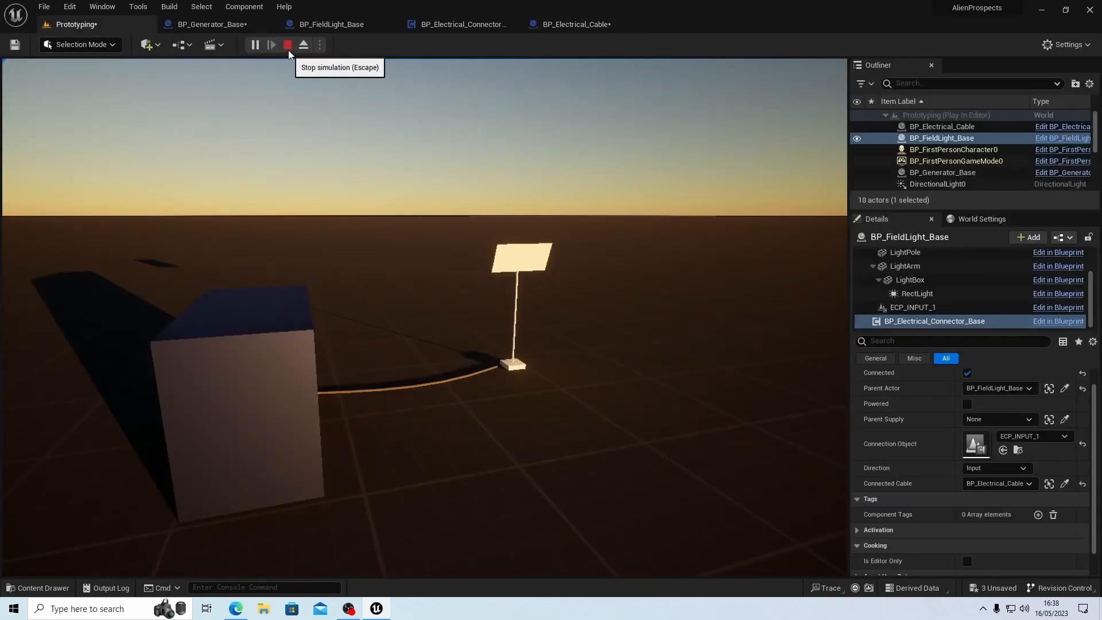
pyautogui.click(288, 49)
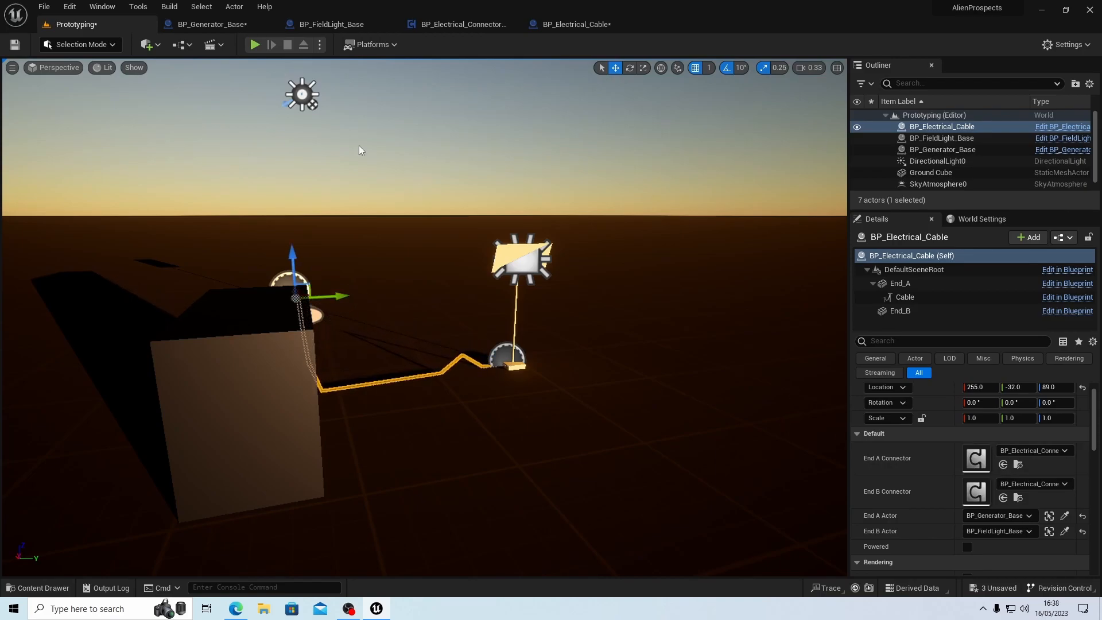
# Step: Play the Prototyping level and toggle the generator's Activated option on, off and on again to test the field light, ending with play stopped
pyautogui.click(259, 45)
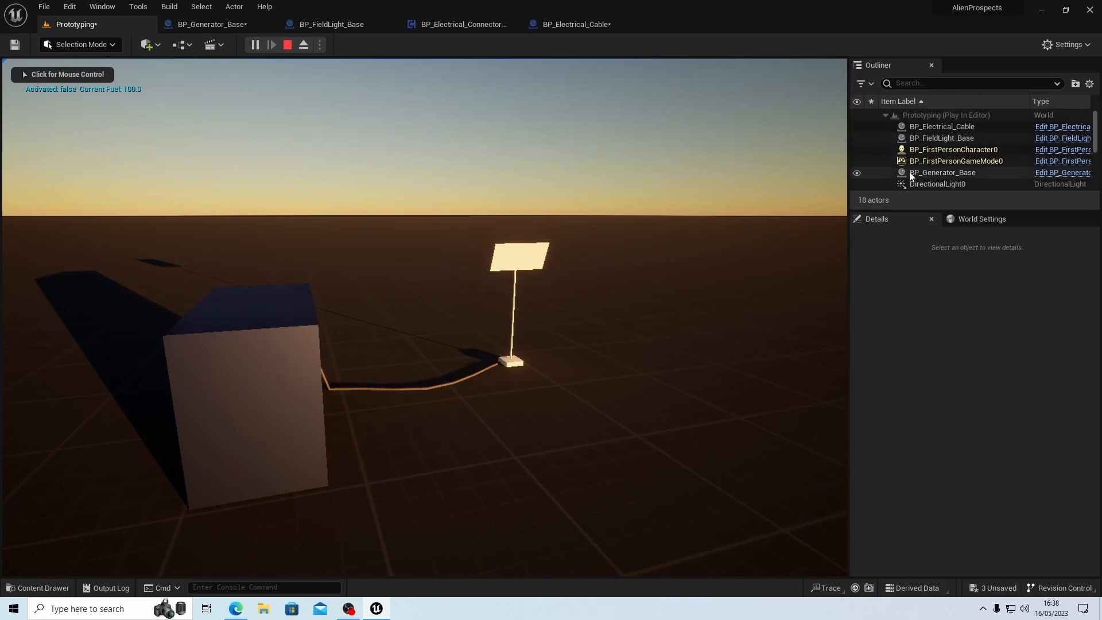
pyautogui.click(932, 173)
pyautogui.click(968, 450)
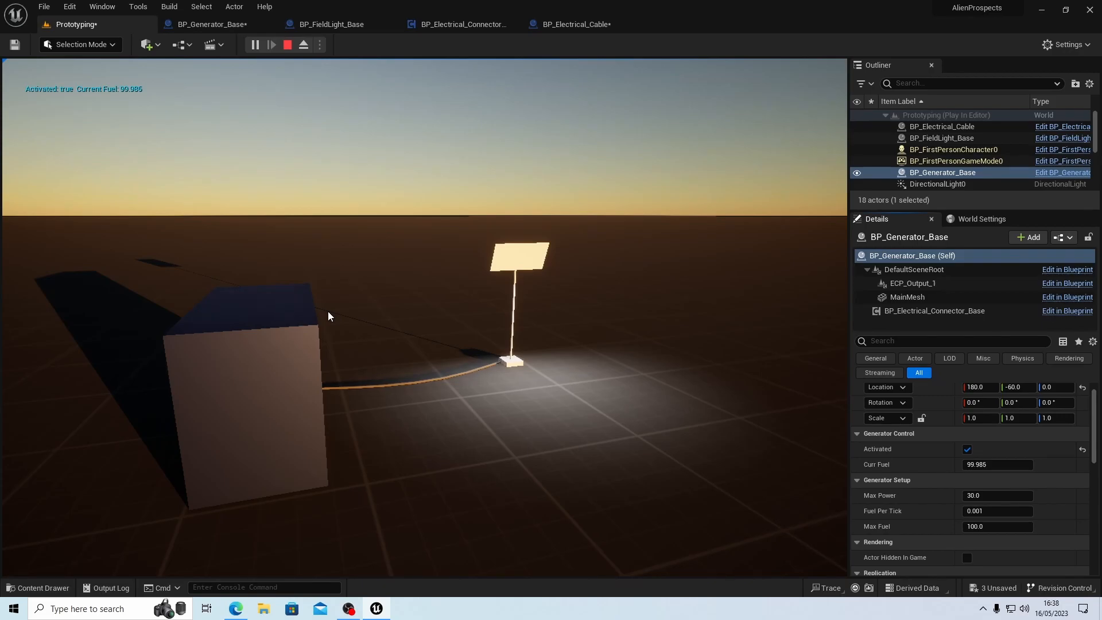
pyautogui.click(968, 449)
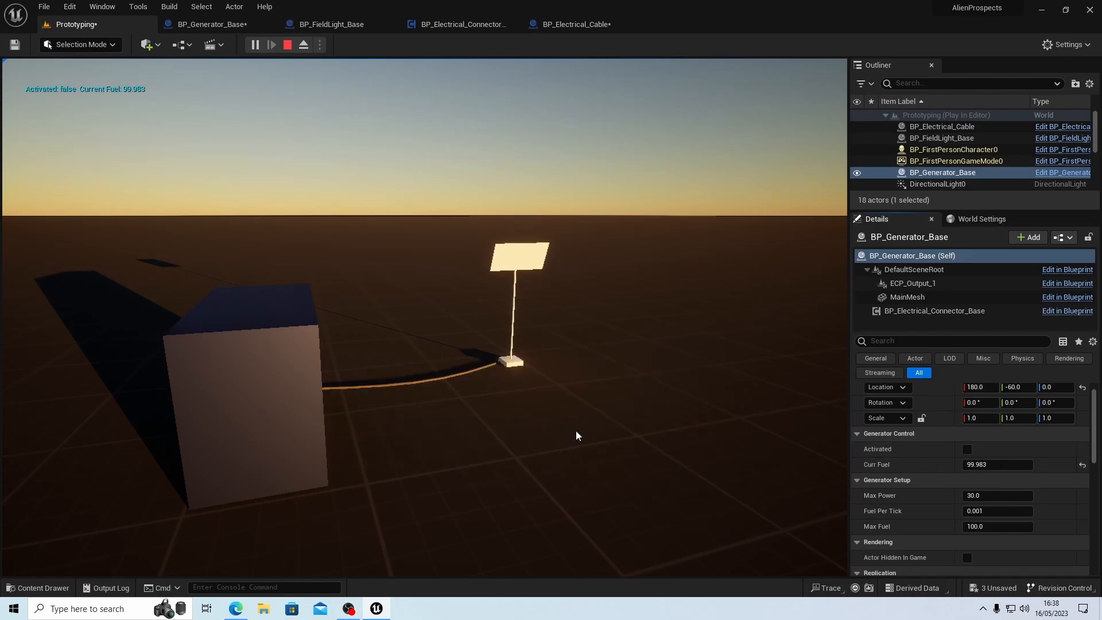
pyautogui.click(967, 449)
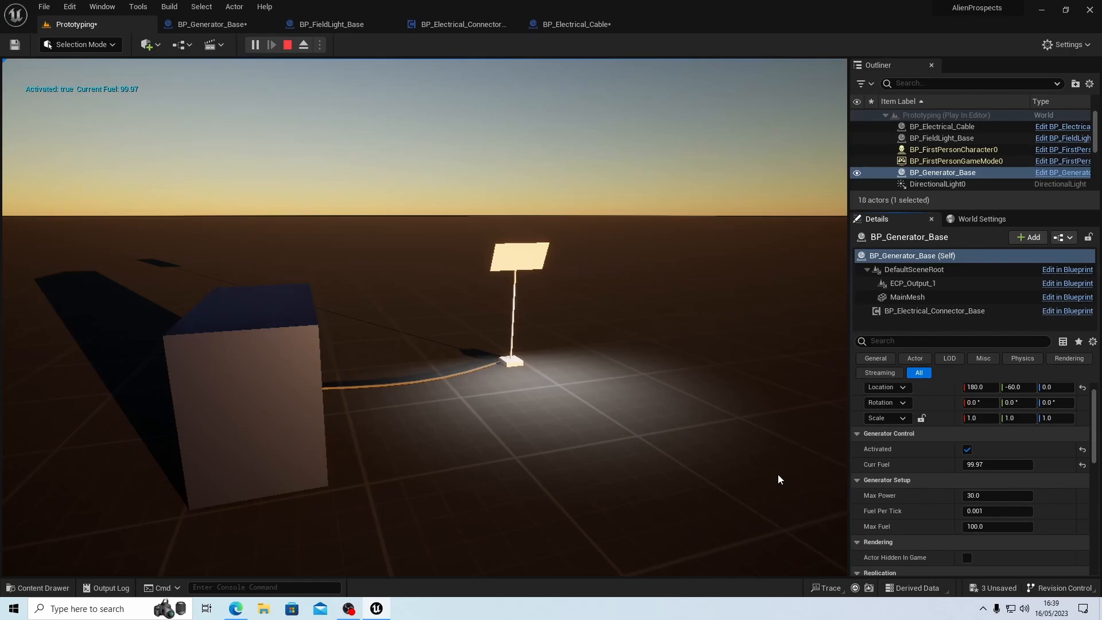
pyautogui.click(779, 478)
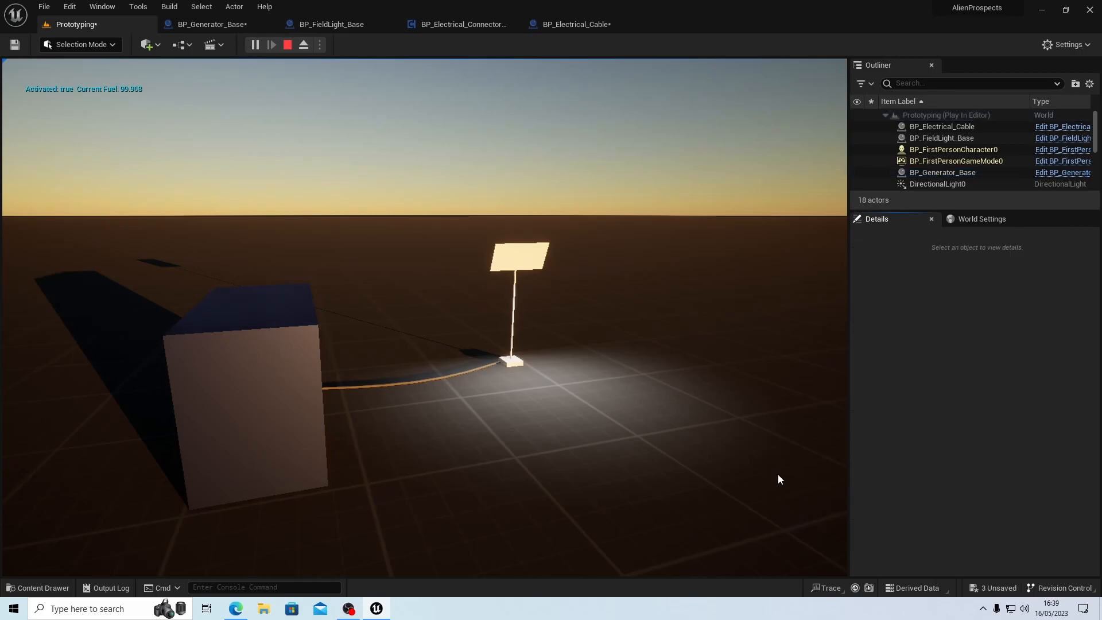
pyautogui.click(777, 418)
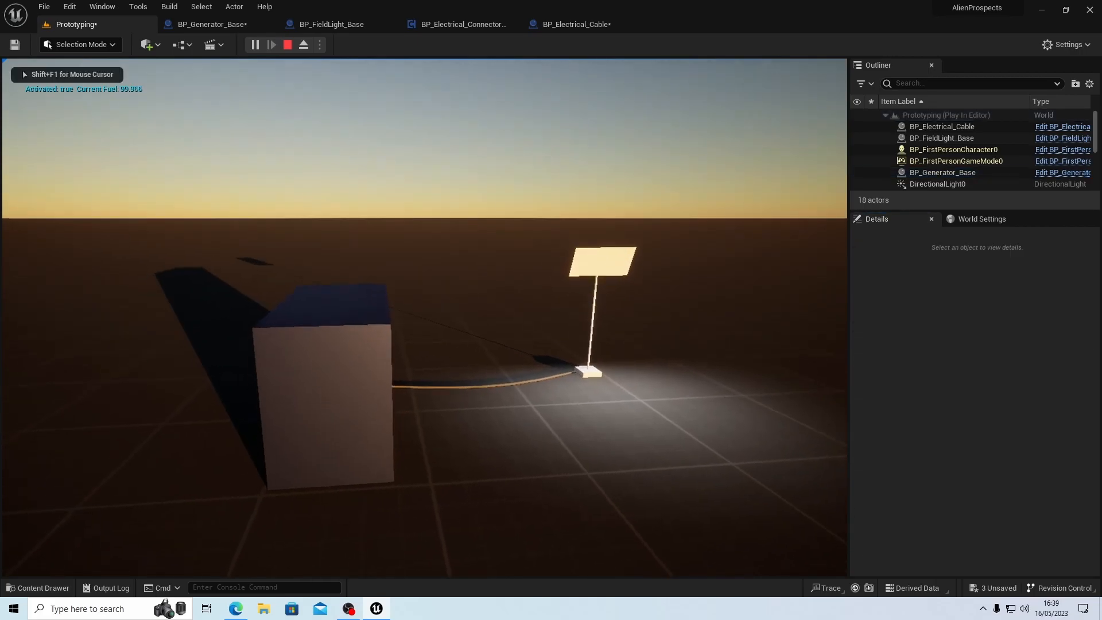
pyautogui.press('Escape')
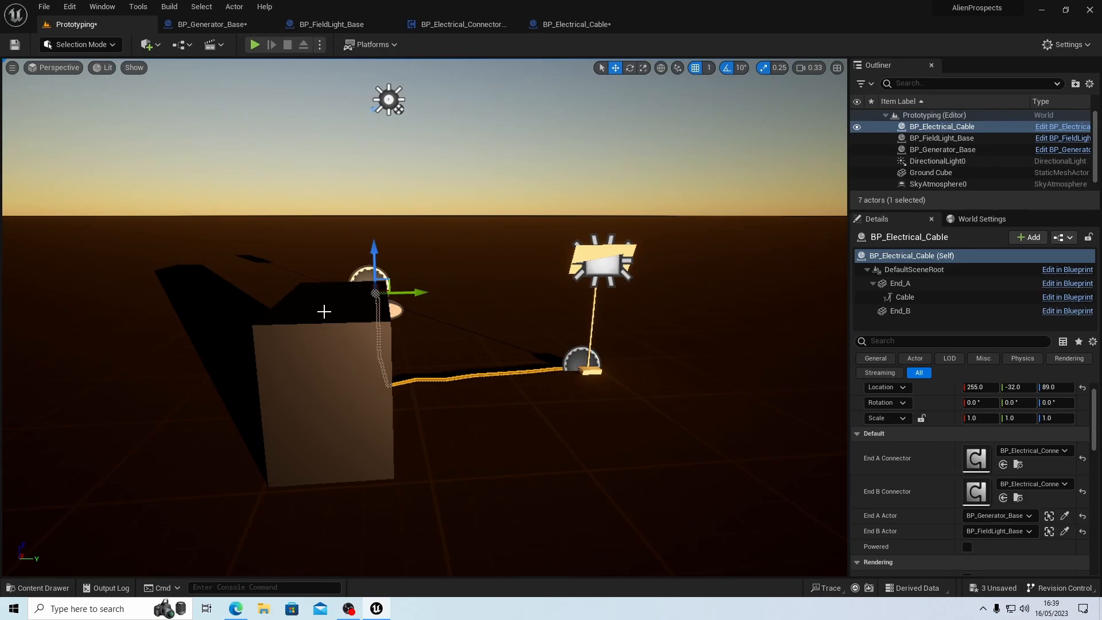
# Step: Replay the level with BP_Generator_Base activated, view the powered field light in the game, and stop the session
pyautogui.click(254, 44)
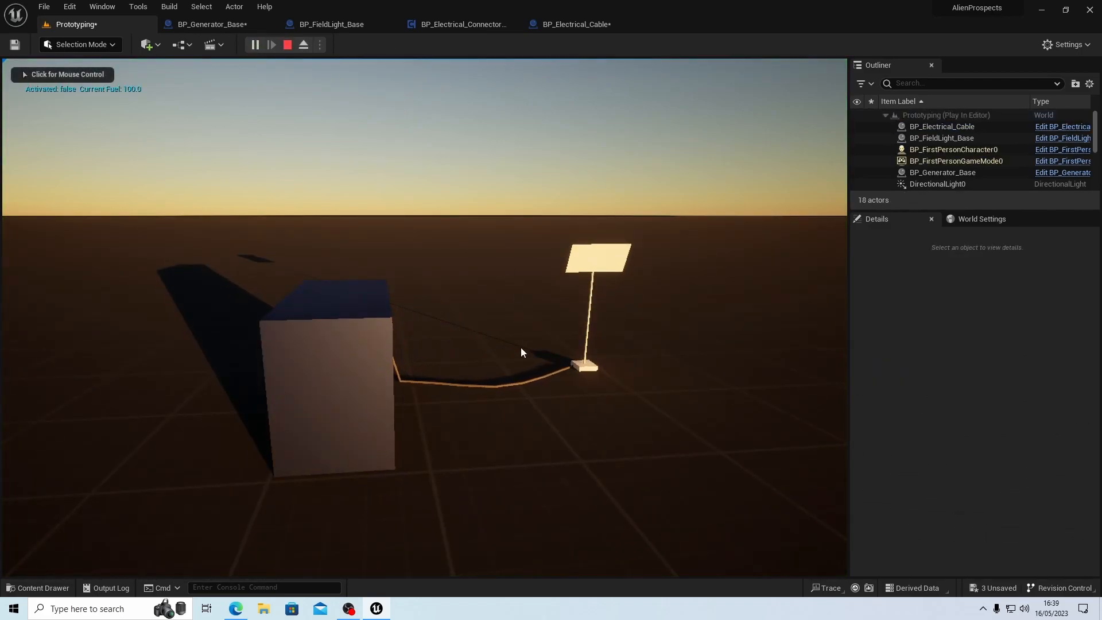
pyautogui.click(288, 45)
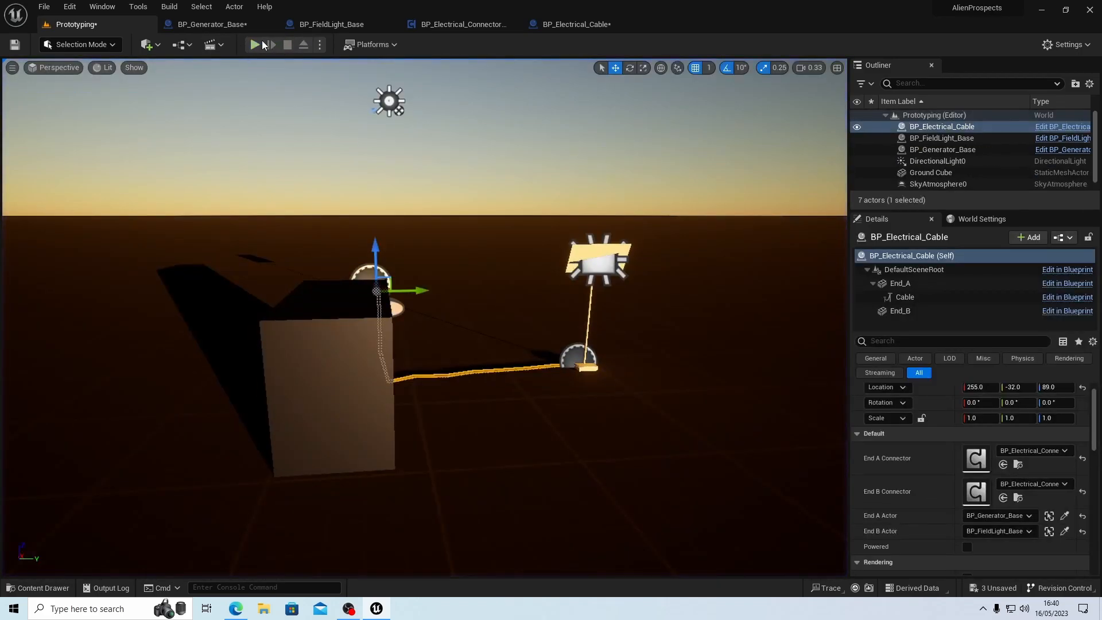
pyautogui.click(256, 44)
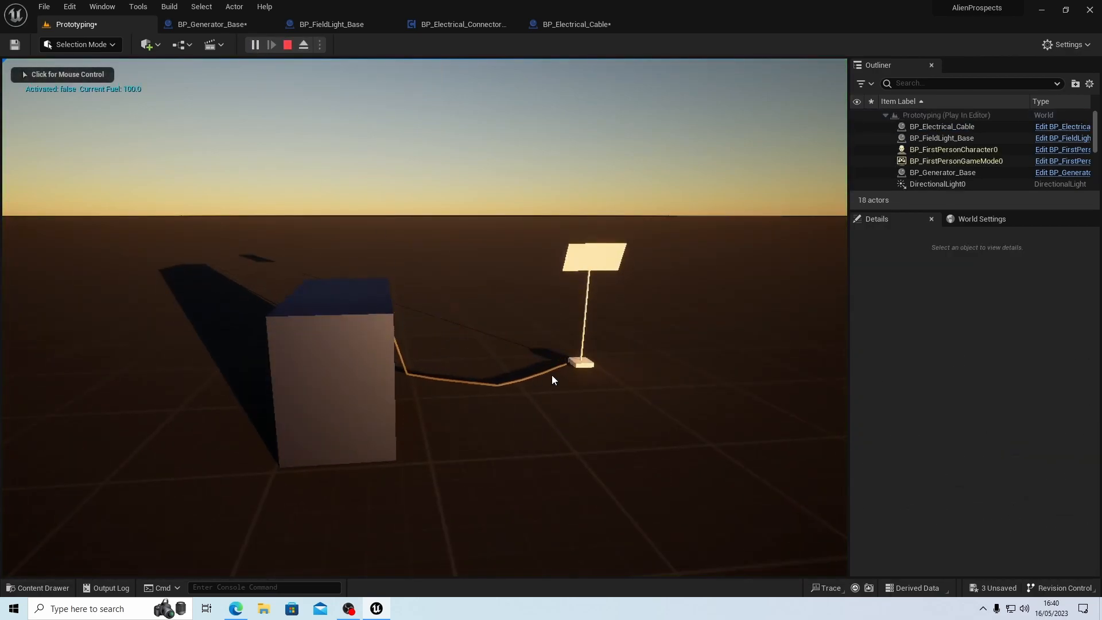
pyautogui.click(931, 173)
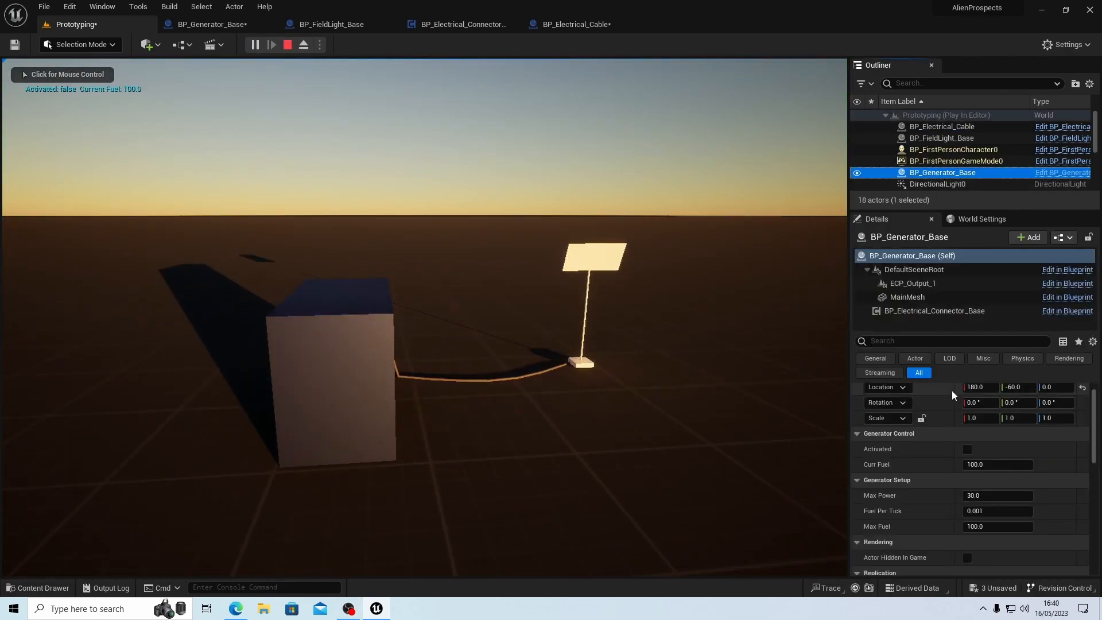
pyautogui.click(968, 449)
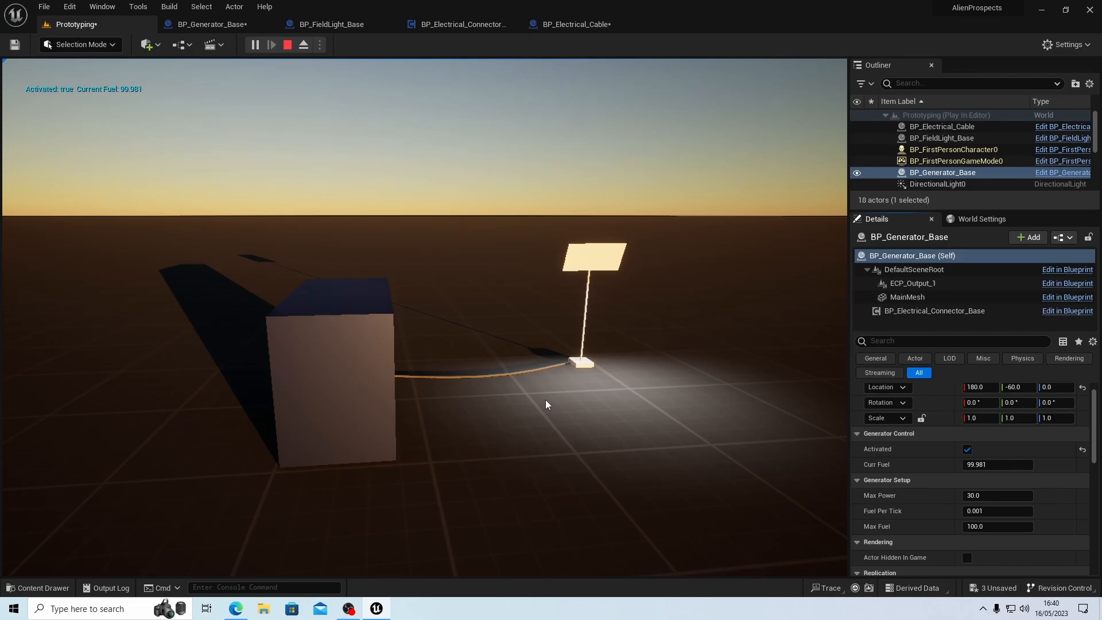
pyautogui.click(546, 404)
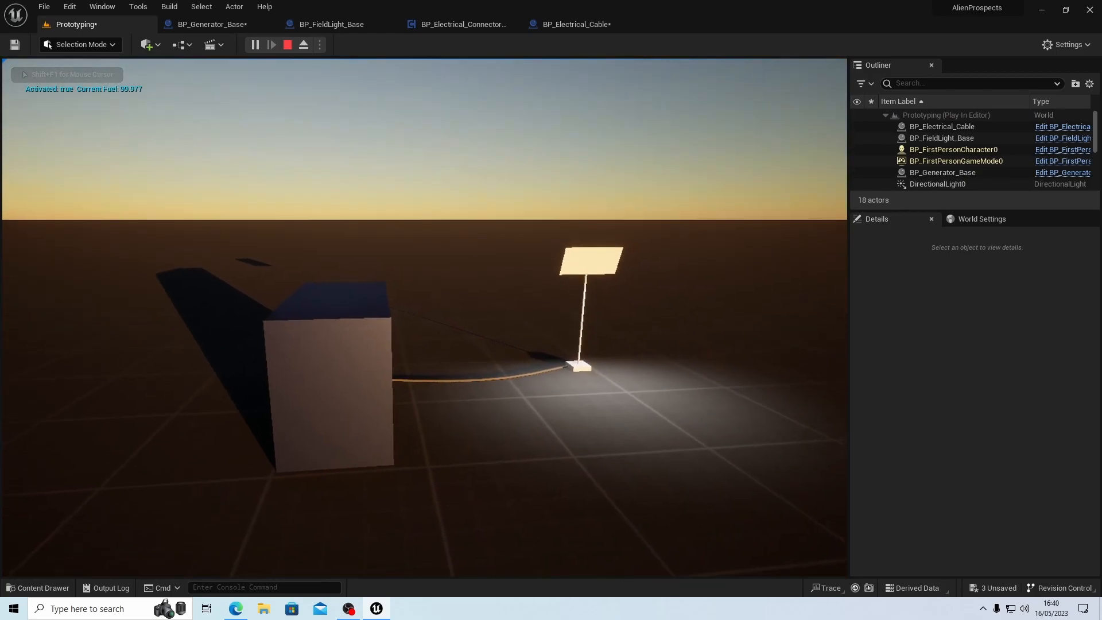
pyautogui.hotkey('shift', 'F1')
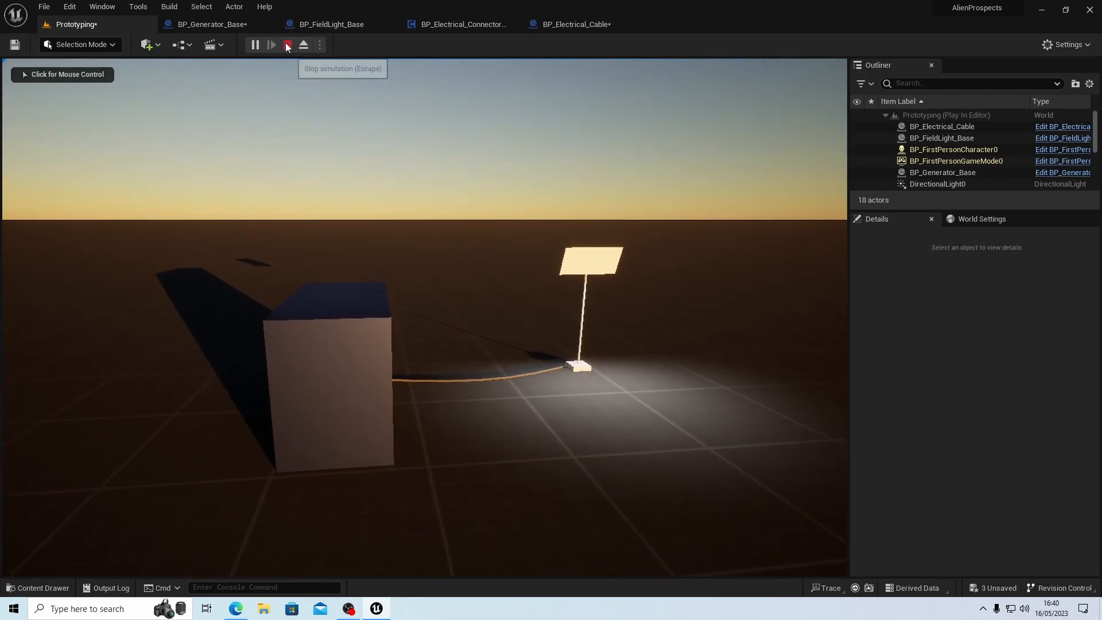
pyautogui.click(288, 44)
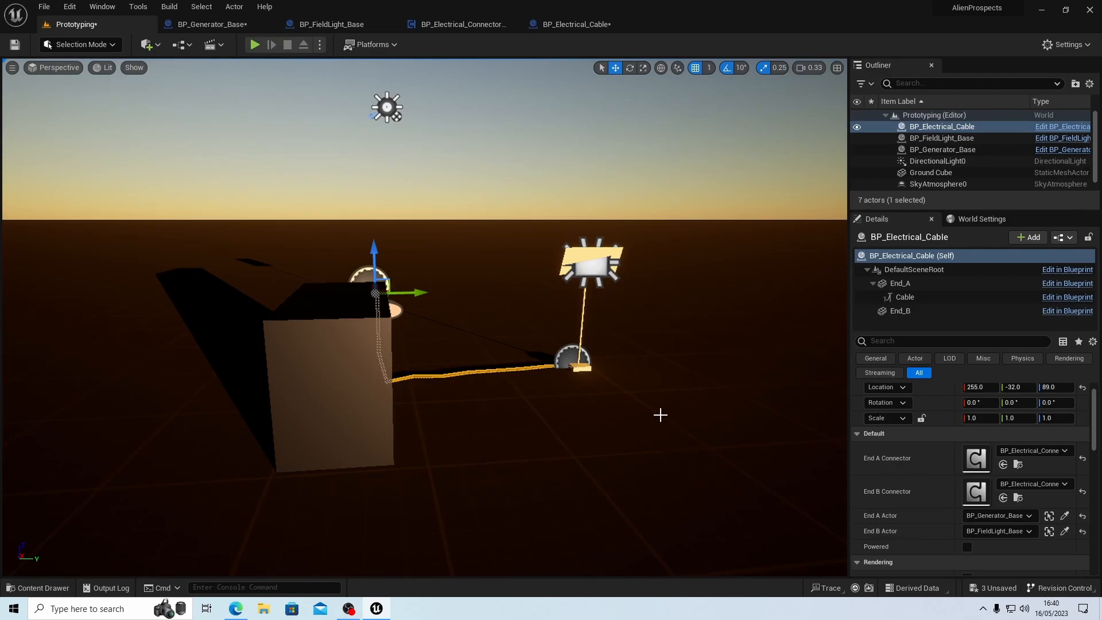
# Step: Rotate the sun to darken the scene to night and test the field light by activating the generator during play, stopping play at the end
pyautogui.click(622, 394)
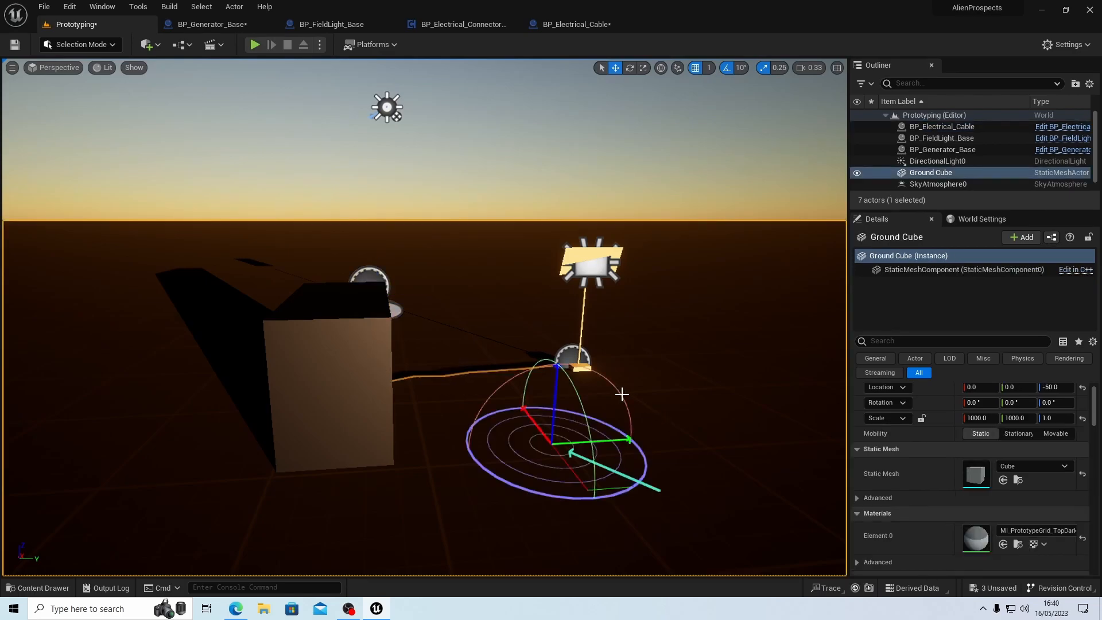
pyautogui.hotkey('ctrl', 'l')
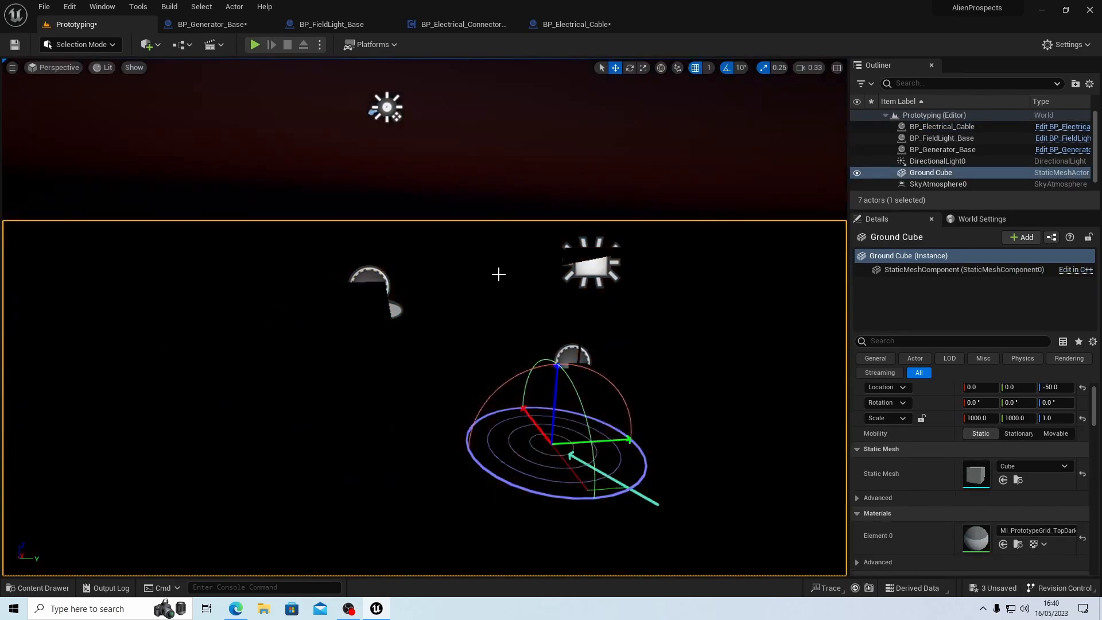
pyautogui.click(255, 45)
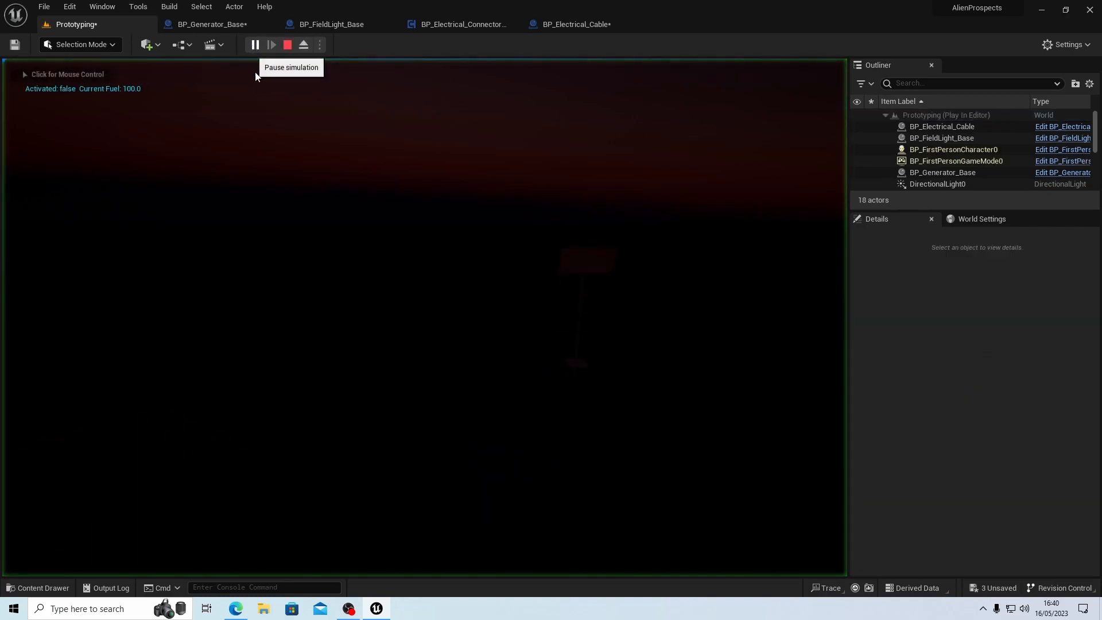
pyautogui.click(930, 174)
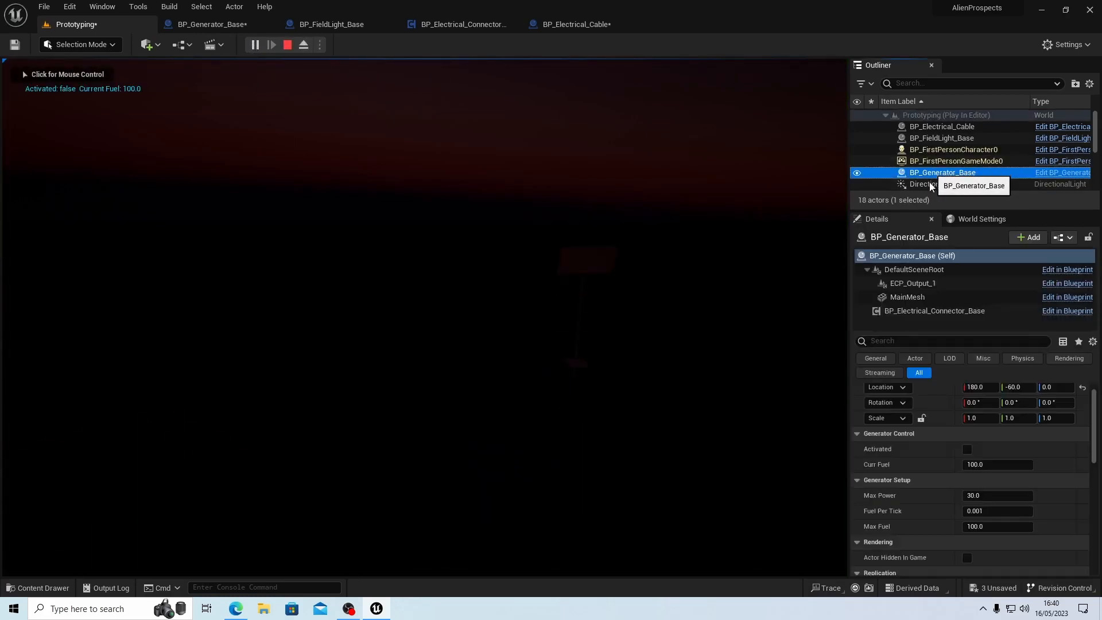
pyautogui.click(973, 449)
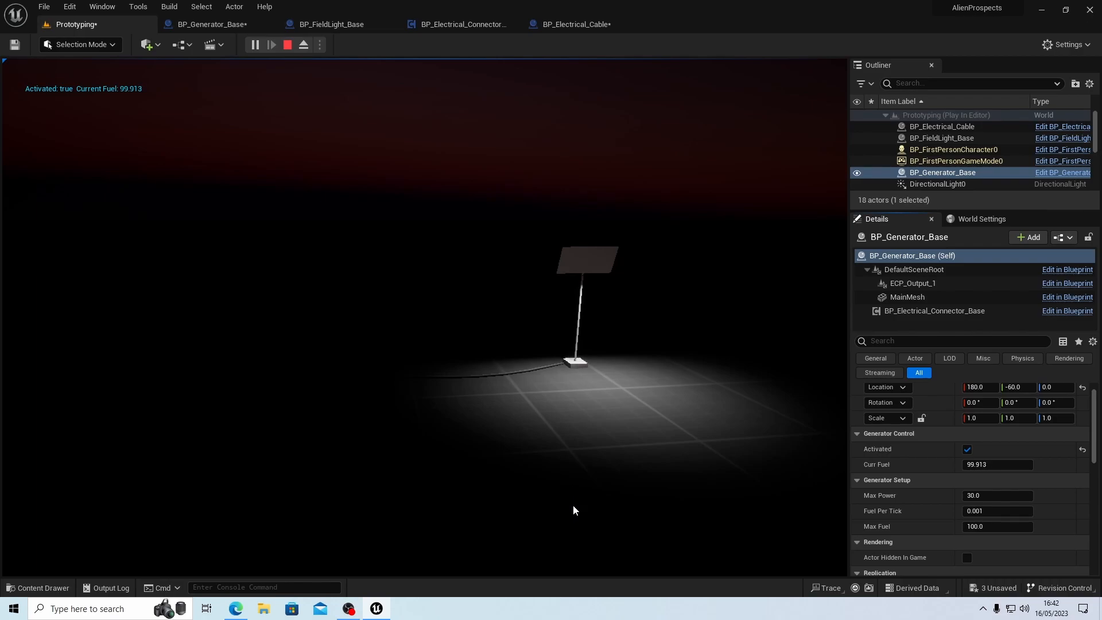
pyautogui.click(287, 44)
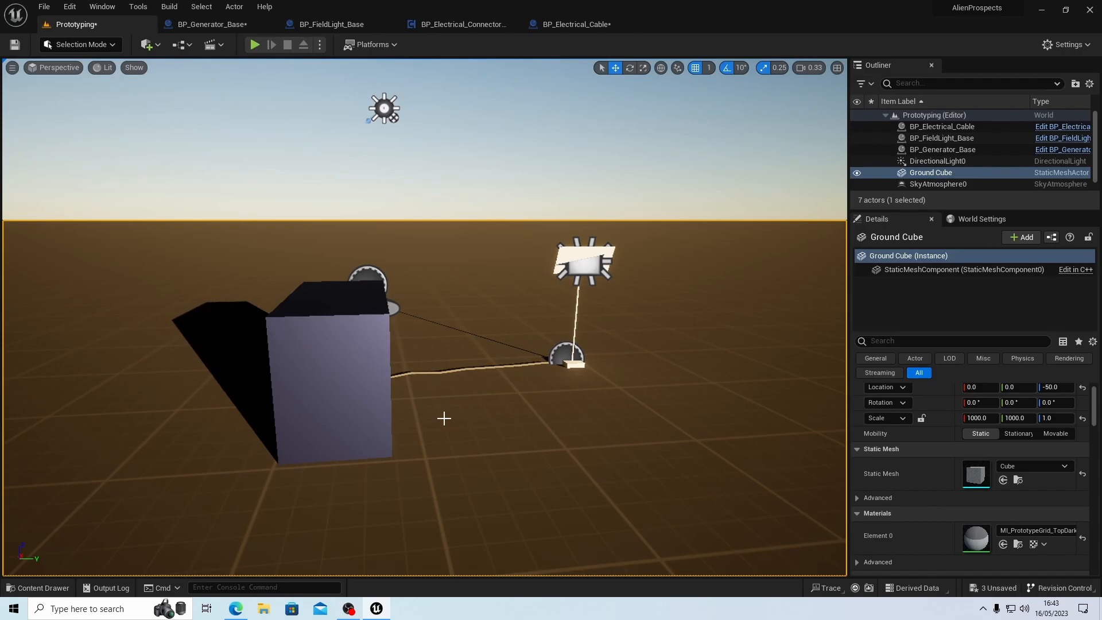
# Step: Move the field light away from the generator to about Y 337 and nudge the electrical cable so its end snaps to the light
pyautogui.click(576, 365)
pyautogui.moveTo(605, 363); pyautogui.dragTo(740, 356)
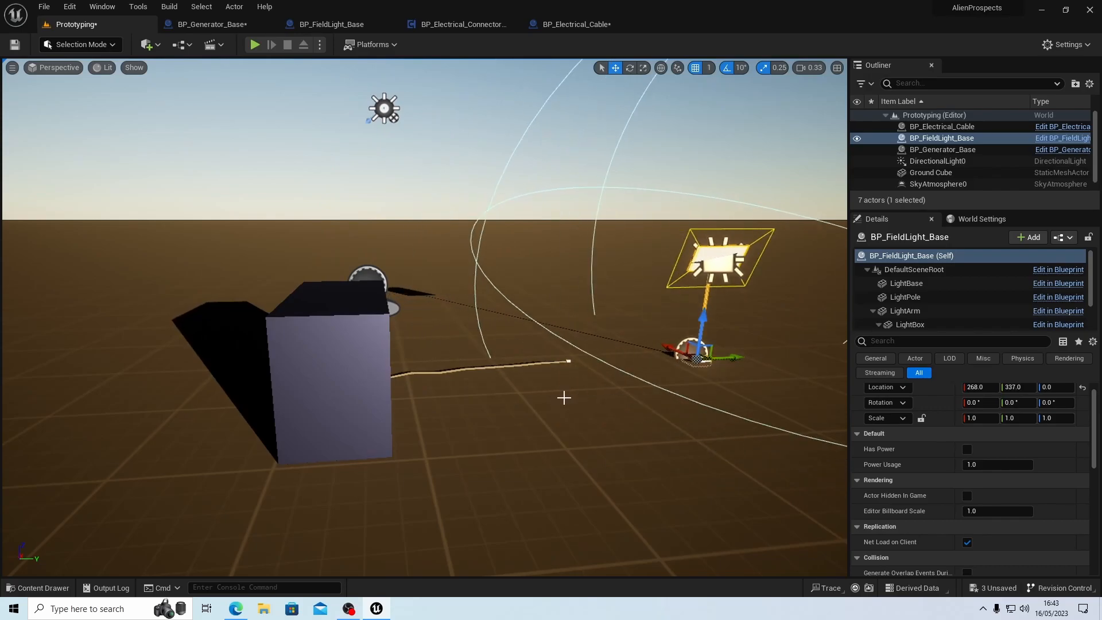
pyautogui.moveTo(488, 365); pyautogui.dragTo(510, 386, button='right')
pyautogui.press('d')
pyautogui.click(577, 373)
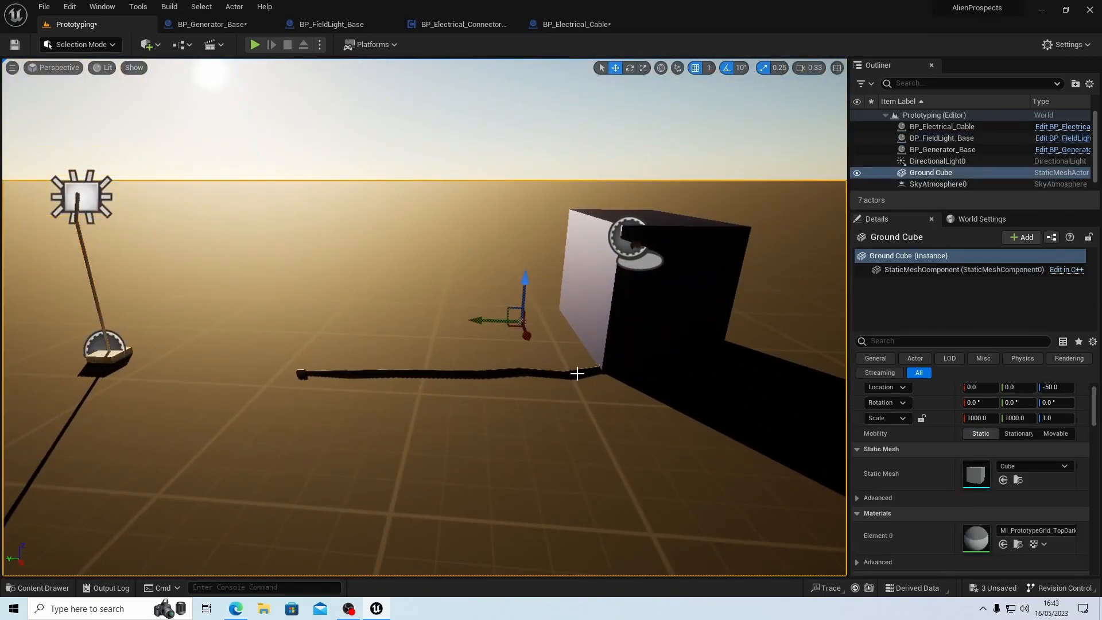
pyautogui.click(565, 374)
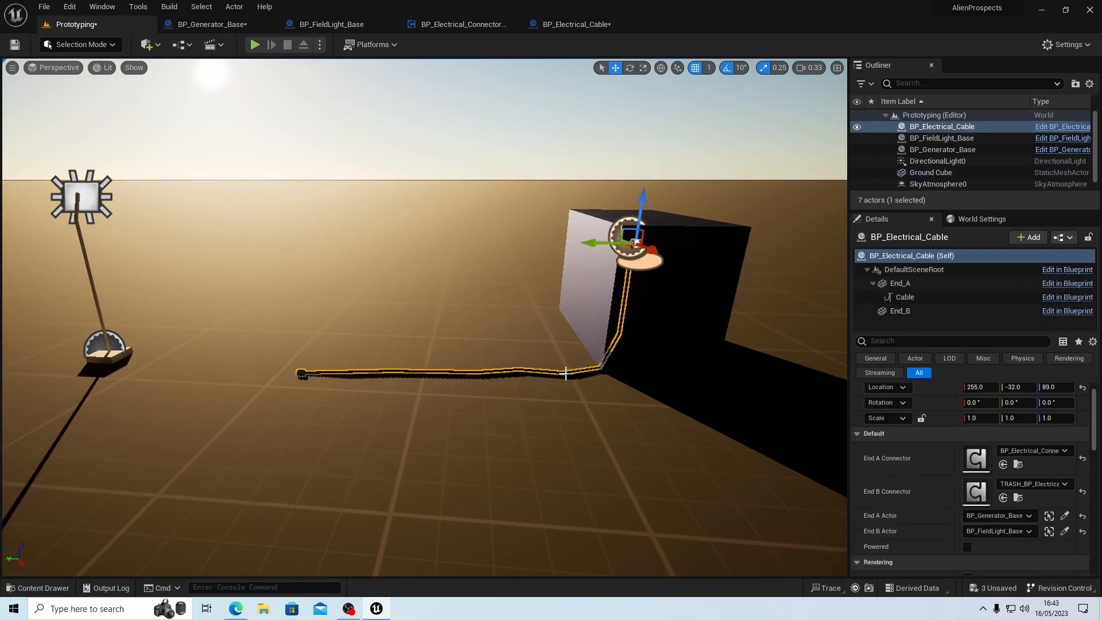
pyautogui.click(581, 246)
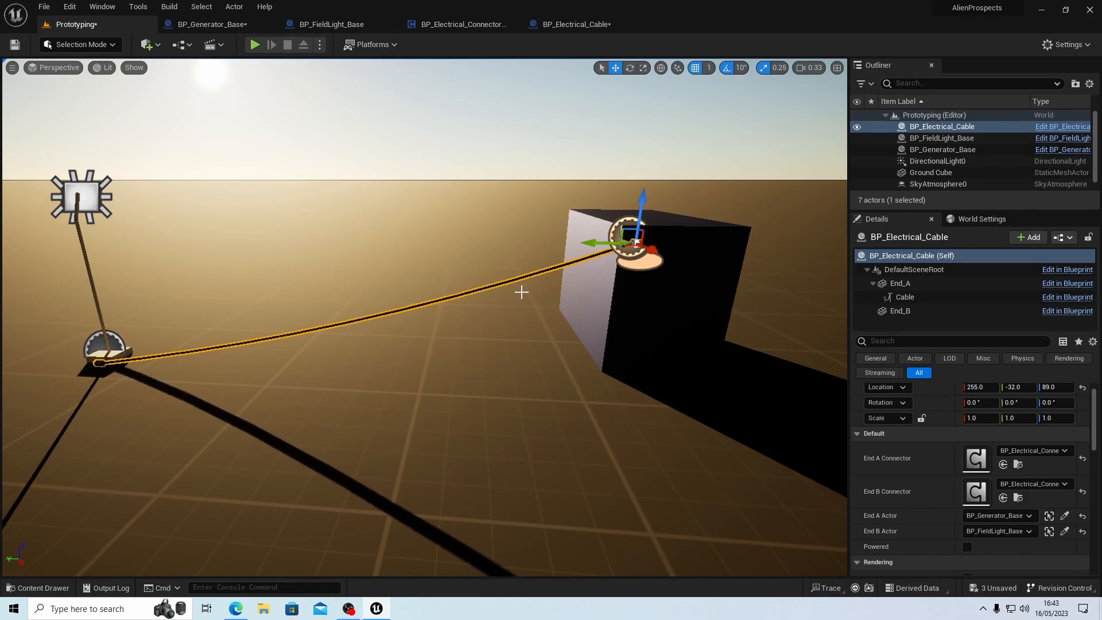
# Step: Move the field light farther from the generator, beyond Y 396, and nudge the electrical cable to refresh its attachment to the light
pyautogui.click(115, 348)
pyautogui.moveTo(116, 348); pyautogui.dragTo(4, 338)
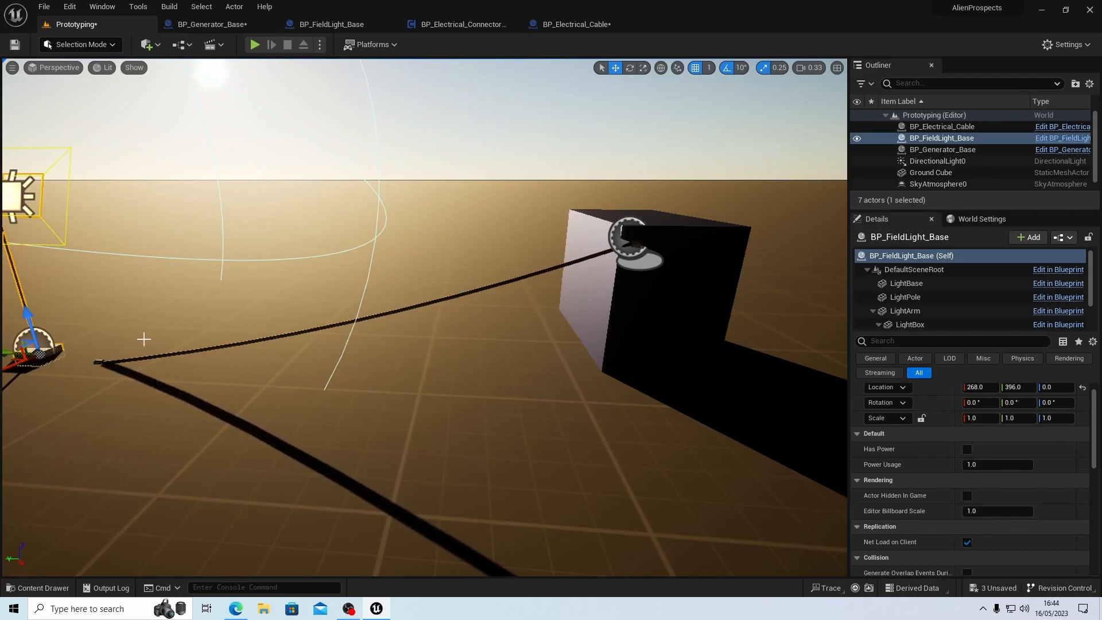
pyautogui.moveTo(315, 291)
pyautogui.mouseDown(button='right')
pyautogui.moveTo(297, 283)
pyautogui.moveTo(336, 292)
pyautogui.mouseUp(button='right')
pyautogui.press('a')
pyautogui.moveTo(218, 361); pyautogui.dragTo(147, 361)
pyautogui.click(340, 360)
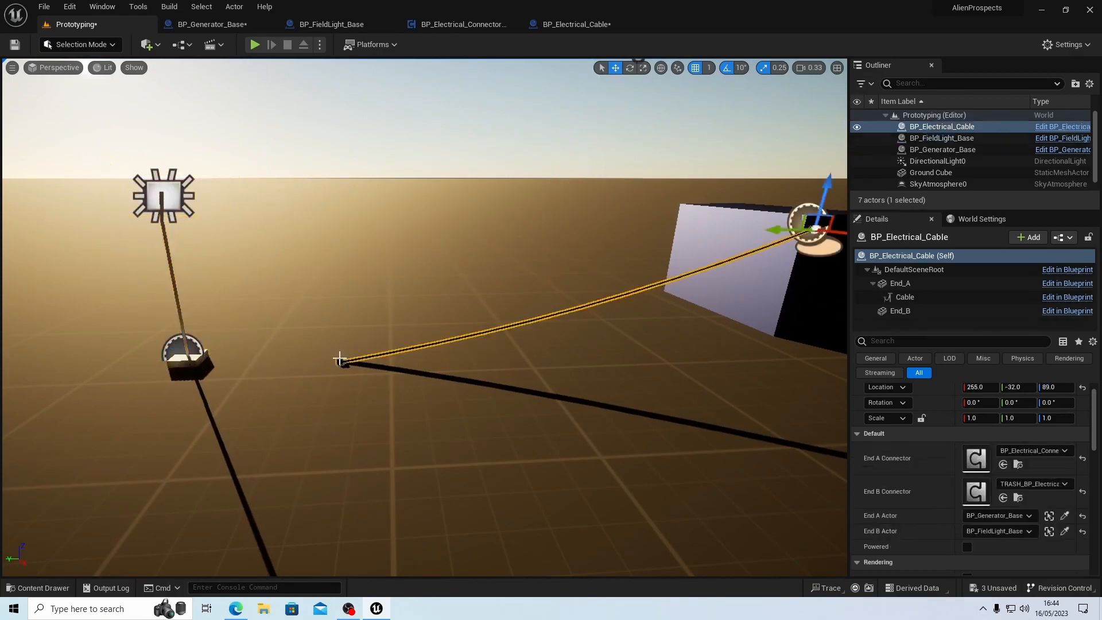
pyautogui.moveTo(777, 231); pyautogui.dragTo(773, 232)
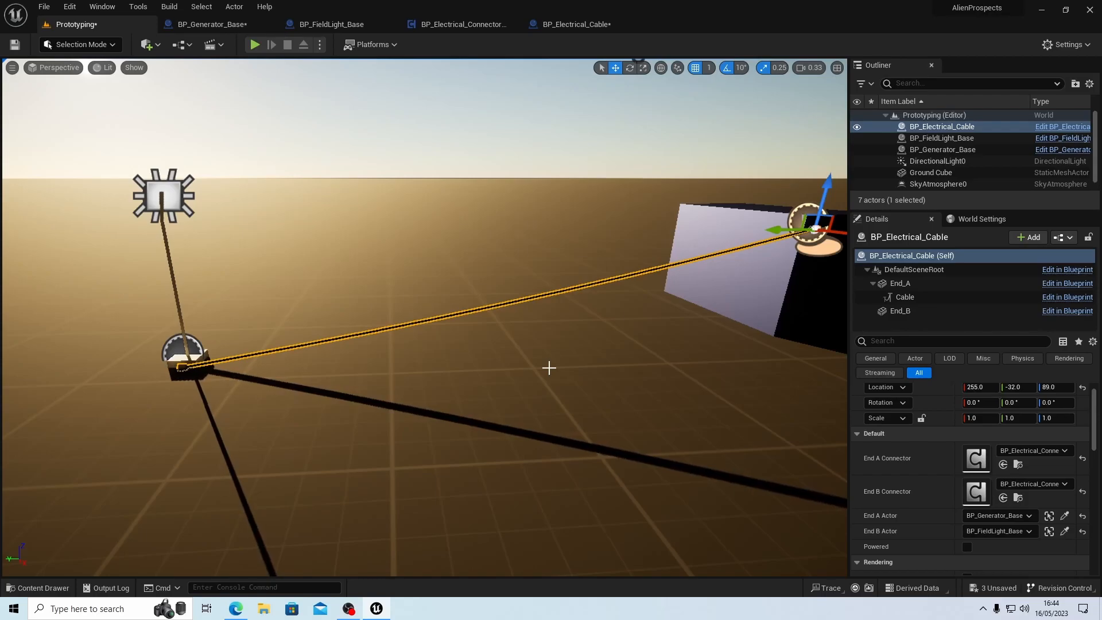
pyautogui.scroll(-2, 899, 420)
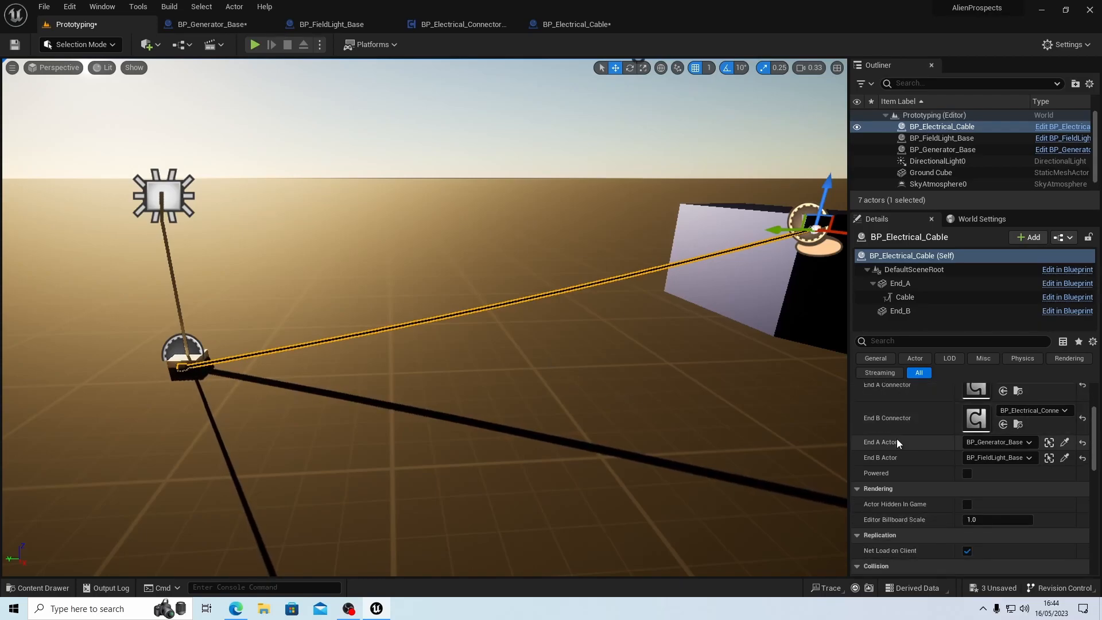
pyautogui.scroll(3, 897, 439)
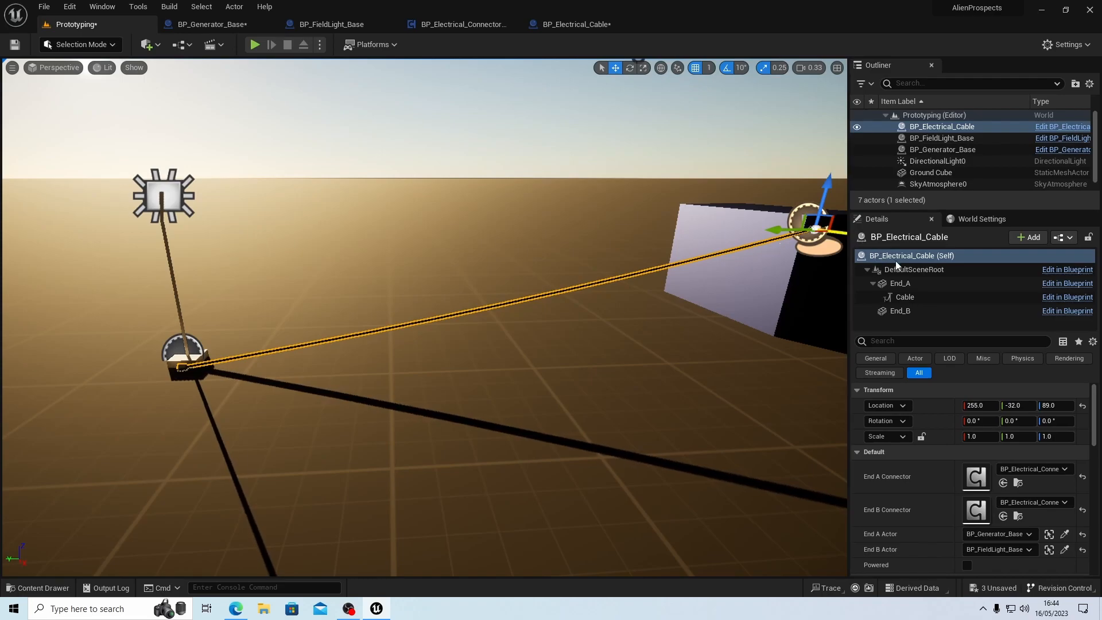
# Step: Set the Cable Length of the electrical cable's Cable component to 500, and raise it to 550 for more slack
pyautogui.click(905, 297)
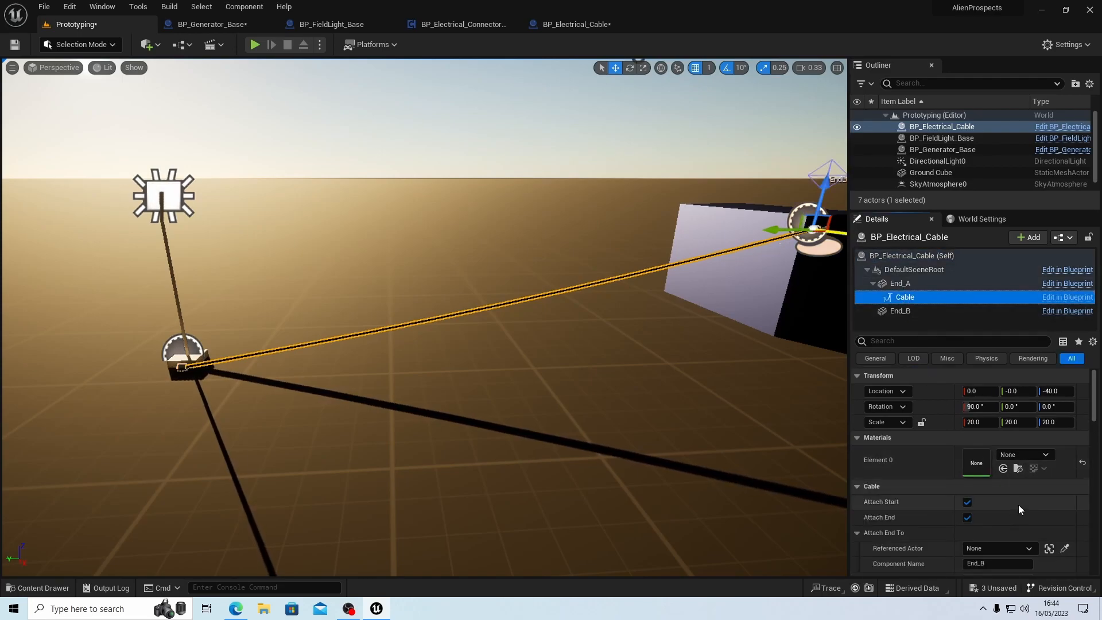
pyautogui.scroll(-5, 1021, 503)
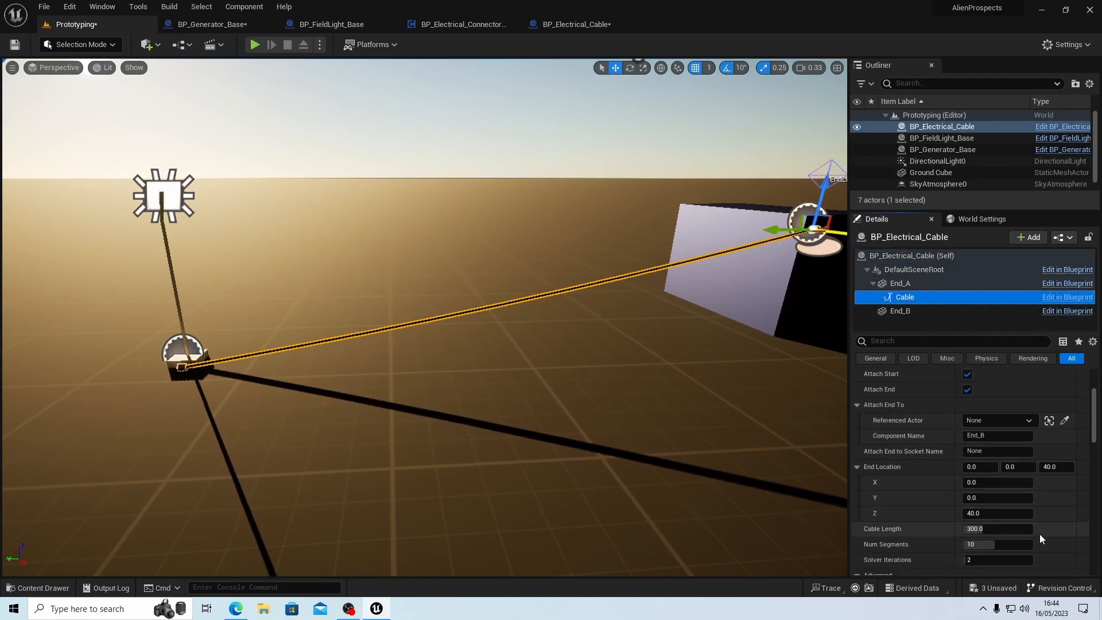
pyautogui.moveTo(1006, 512)
pyautogui.mouseDown()
pyautogui.moveTo(1048, 512)
pyautogui.moveTo(976, 513)
pyautogui.moveTo(1034, 513)
pyautogui.moveTo(1016, 515)
pyautogui.mouseUp()
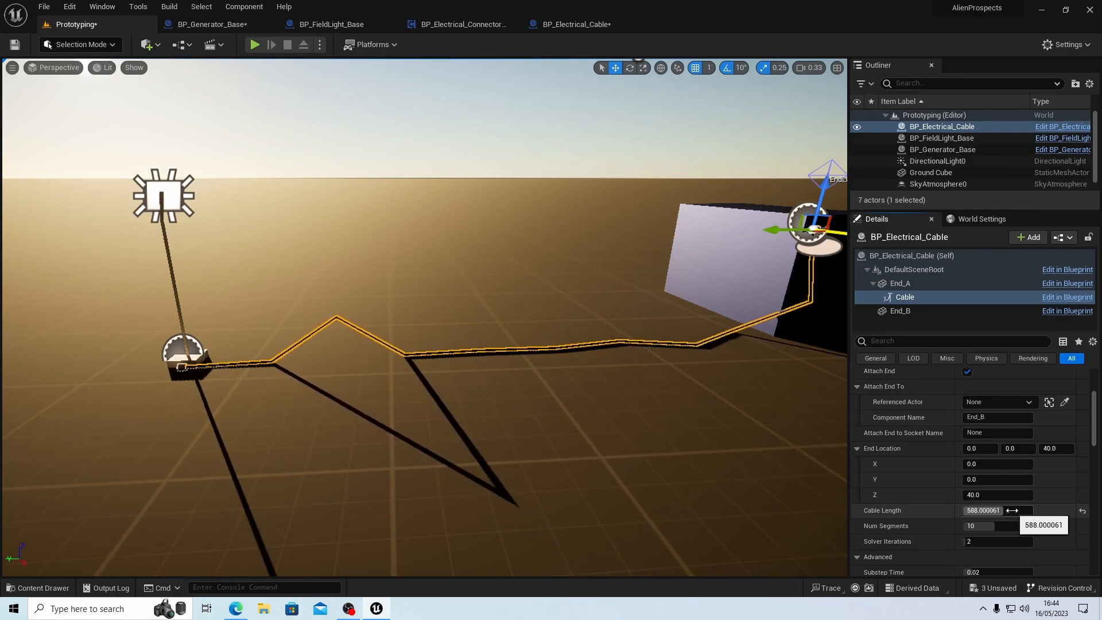
pyautogui.click(1013, 514)
pyautogui.write('500')
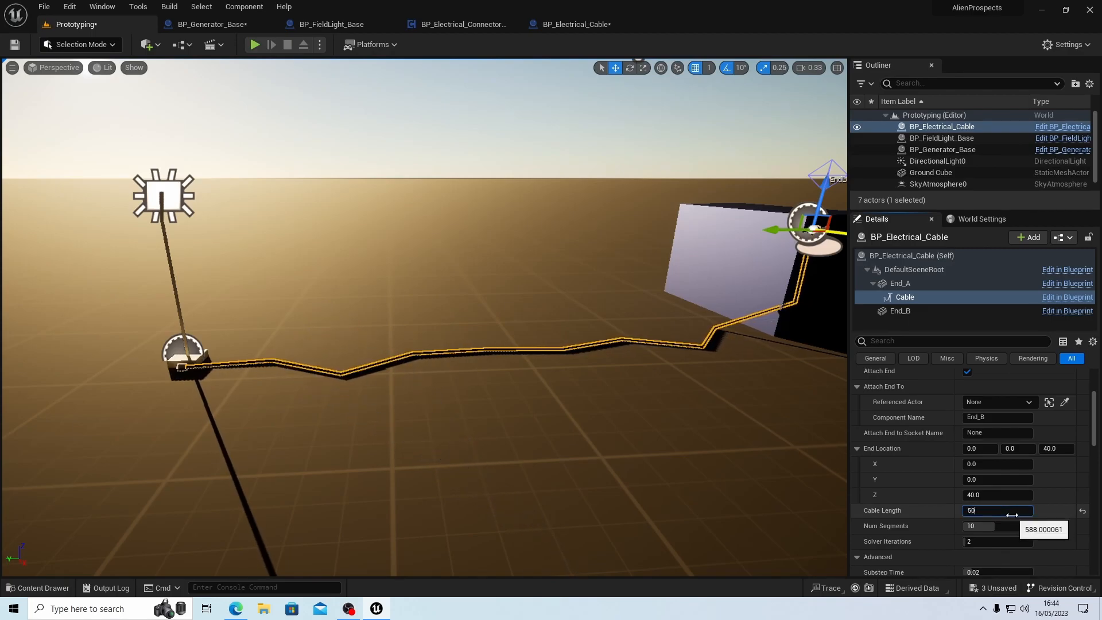
pyautogui.press('Return')
pyautogui.click(1013, 511)
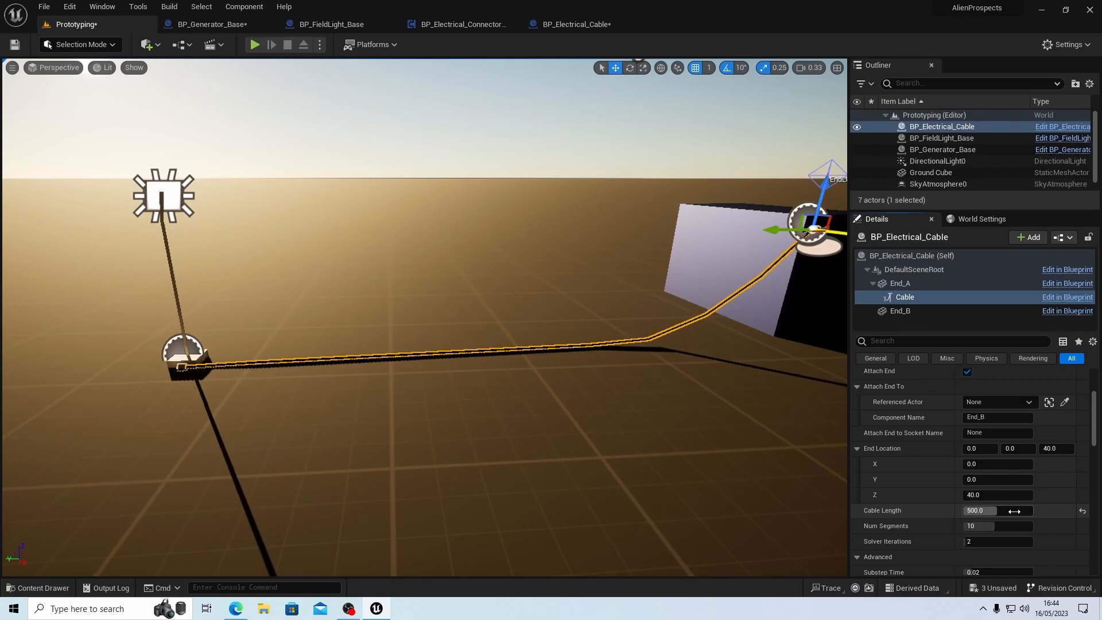
pyautogui.write('550')
pyautogui.press('Return')
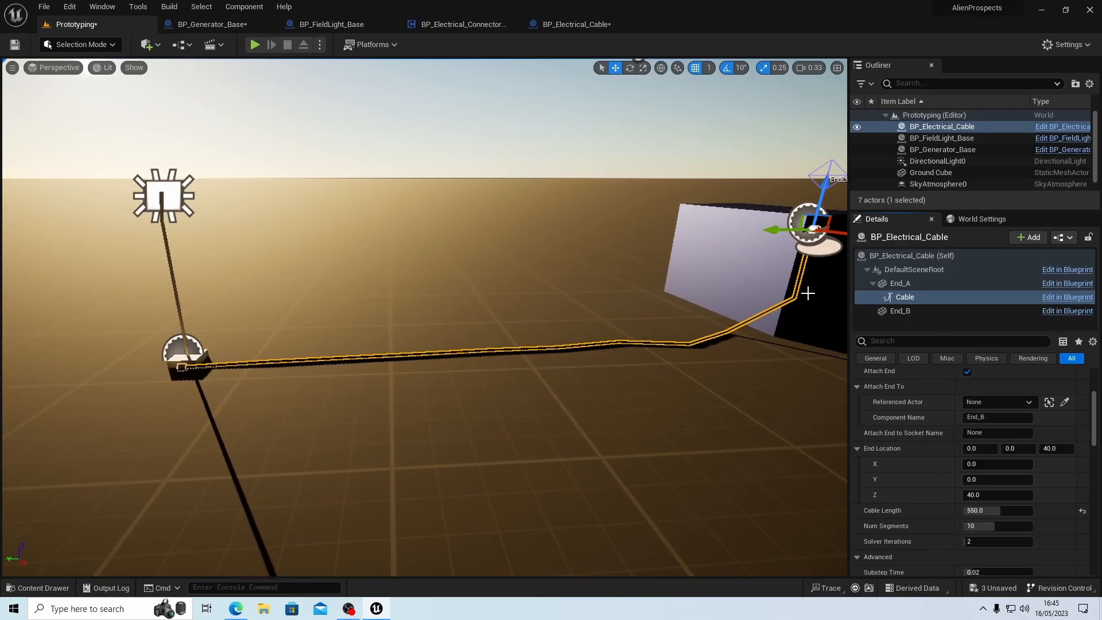
# Step: Try shifting the Cable component's End Location handle along Y, first to -42 and then to 73
pyautogui.moveTo(788, 384); pyautogui.dragTo(628, 341, button='right')
pyautogui.press('d')
pyautogui.press('w')
pyautogui.press('d')
pyautogui.press('s')
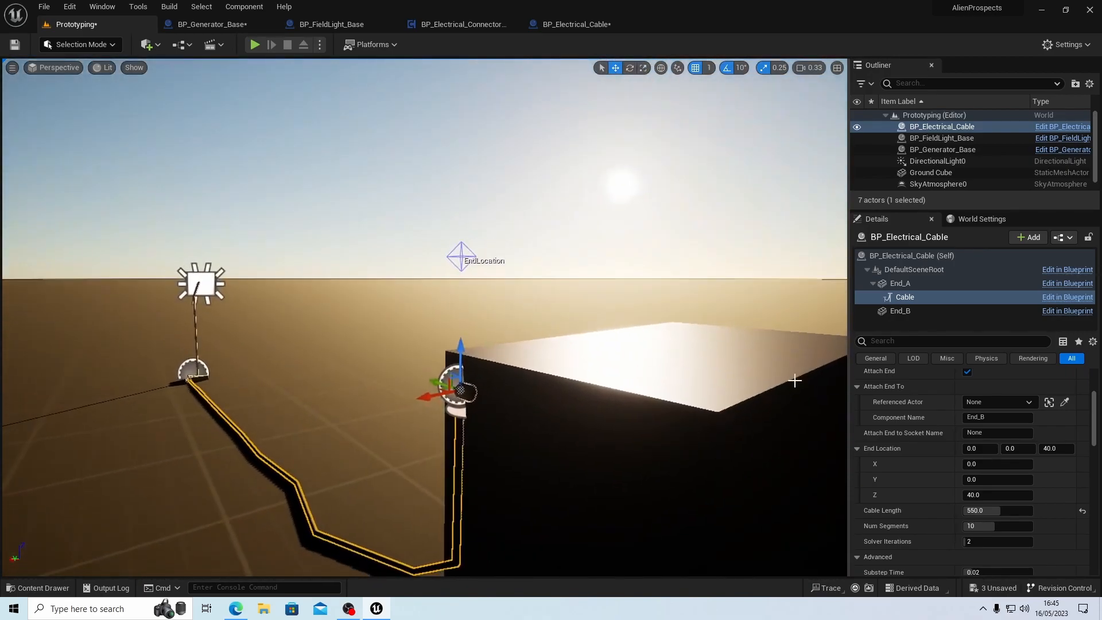
pyautogui.click(462, 257)
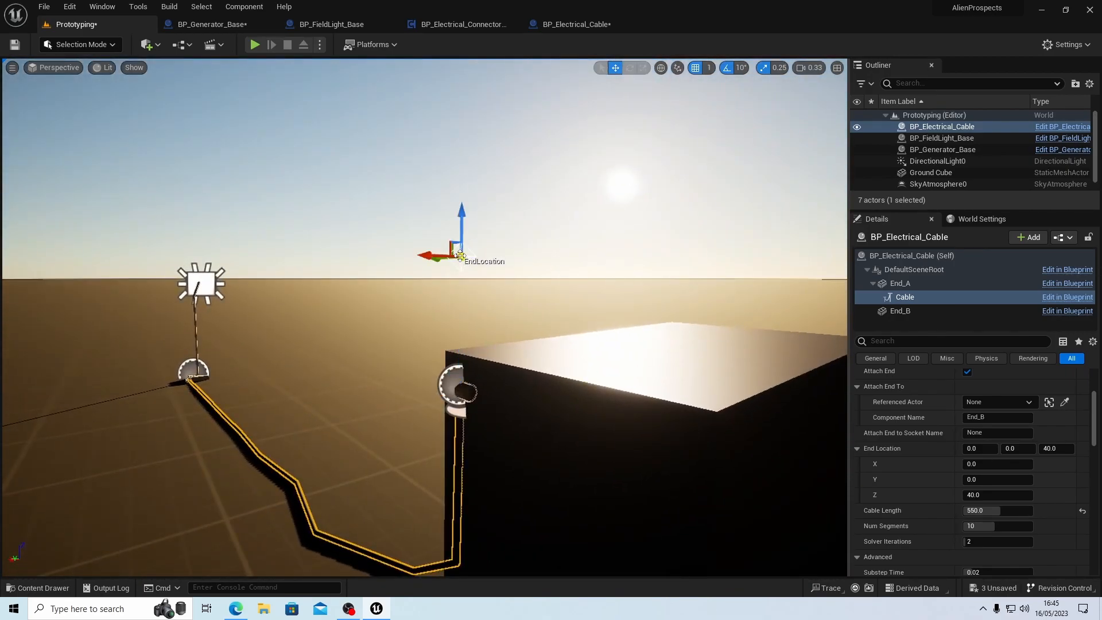
pyautogui.moveTo(435, 258); pyautogui.dragTo(546, 264)
pyautogui.moveTo(547, 247); pyautogui.dragTo(661, 256, button='right')
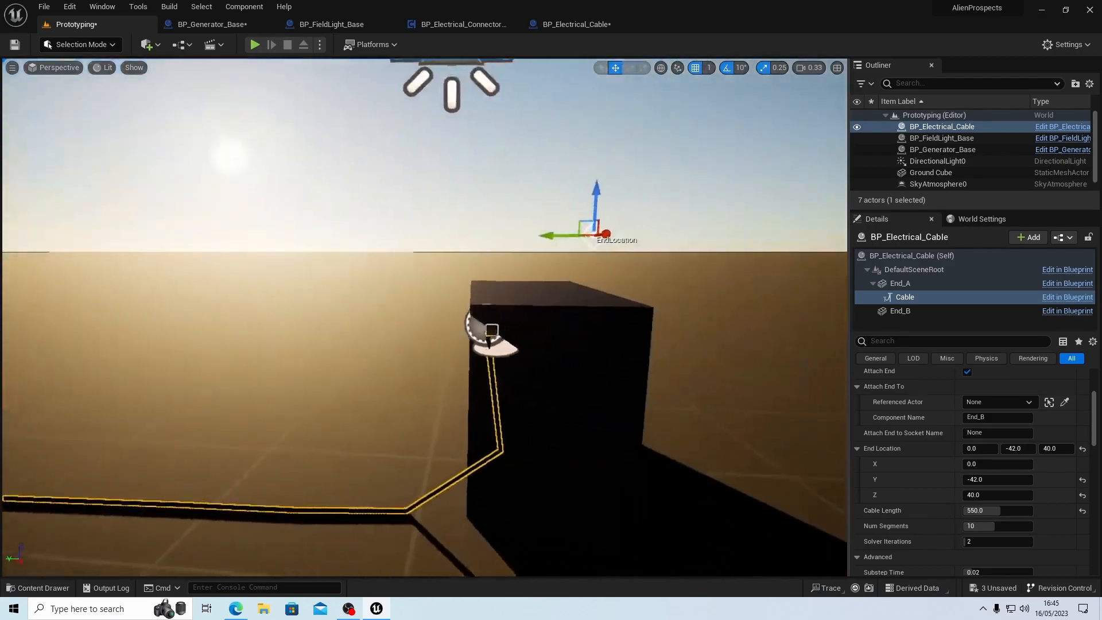
pyautogui.moveTo(547, 247); pyautogui.dragTo(526, 256, button='right')
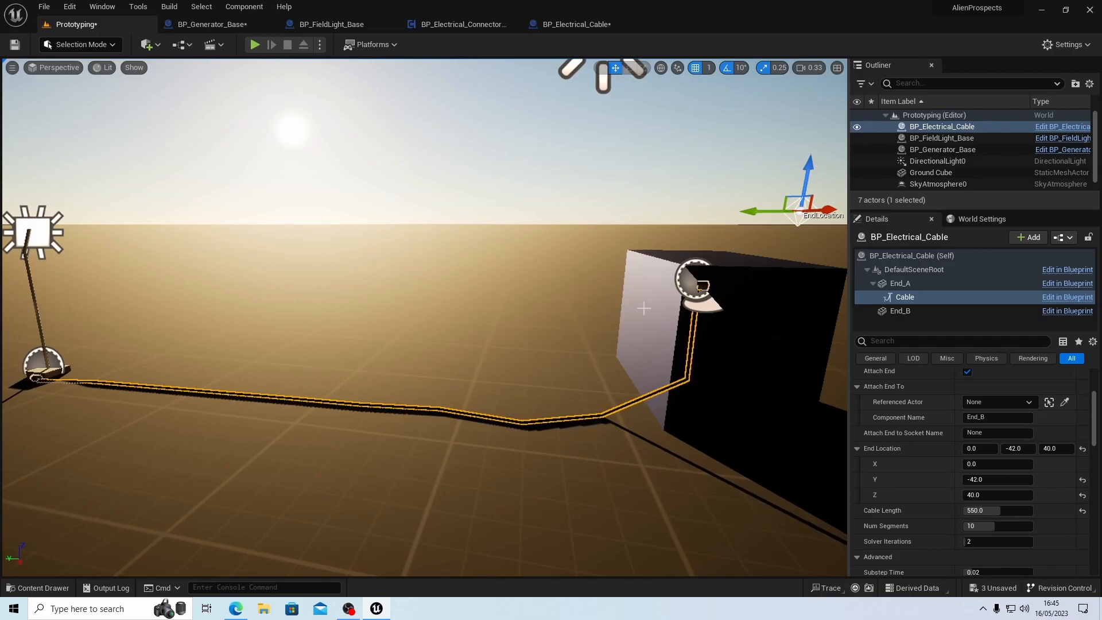
pyautogui.moveTo(760, 210); pyautogui.dragTo(530, 202)
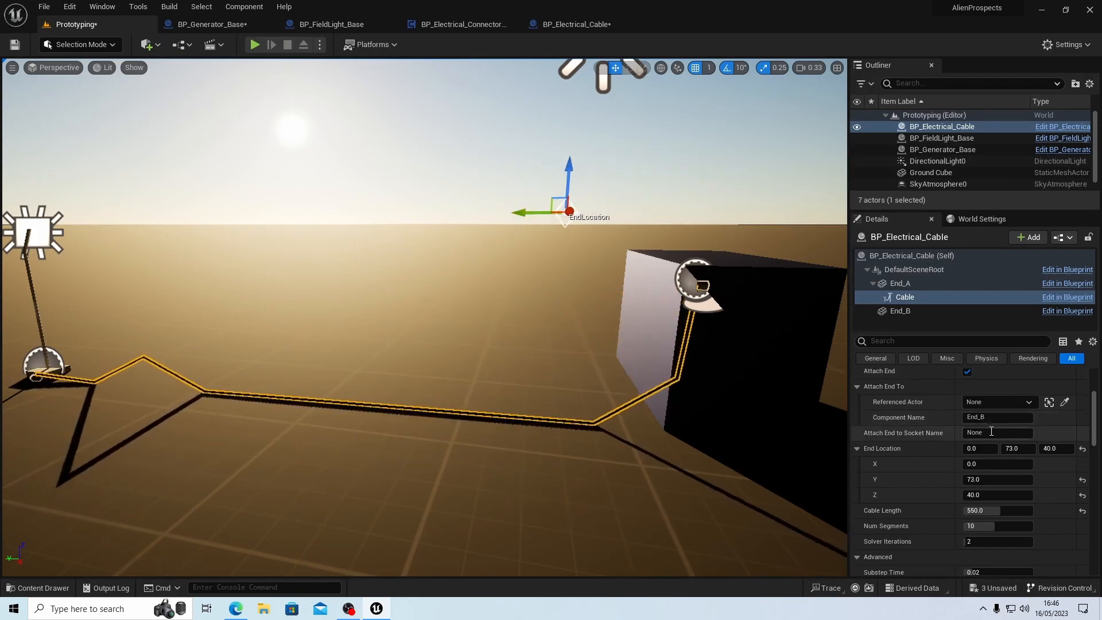
# Step: Reset the Cable component's End Location Y value to 0
pyautogui.click(1021, 449)
pyautogui.write('0')
pyautogui.press('Return')
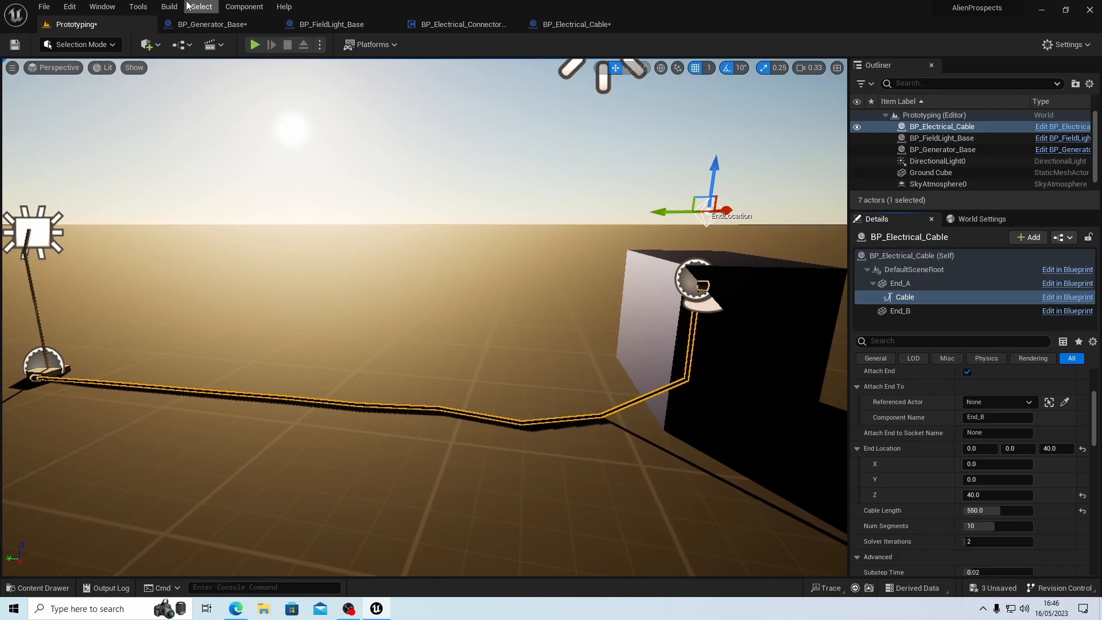
# Step: Save the Prototyping level and the BP_Electrical_Cable and BP_Generator_Base blueprints
pyautogui.click(15, 45)
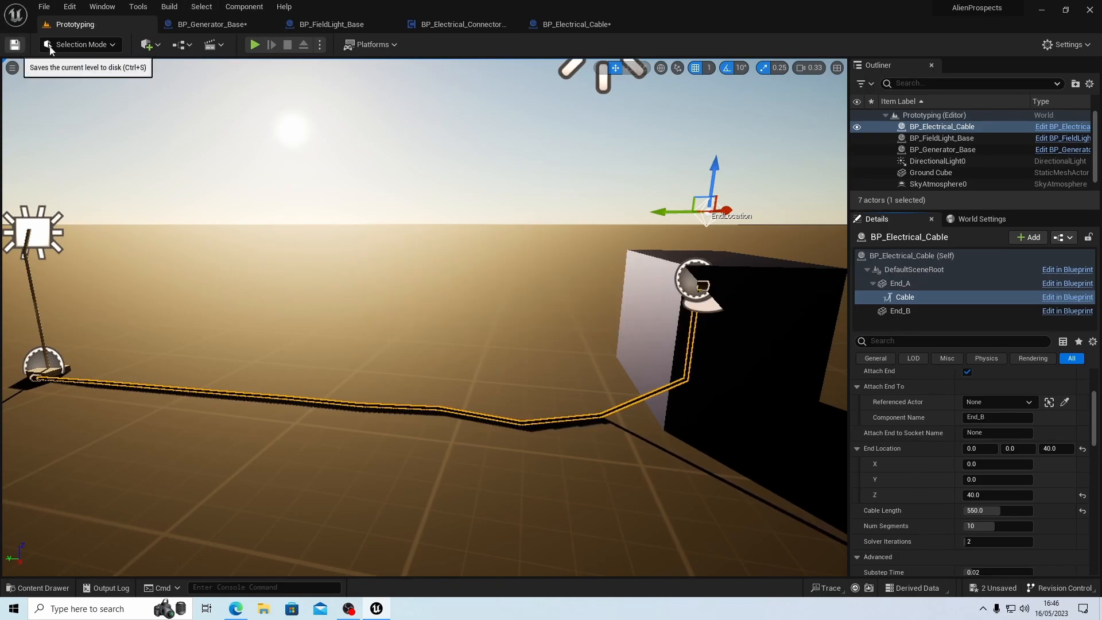
pyautogui.click(574, 24)
pyautogui.click(14, 45)
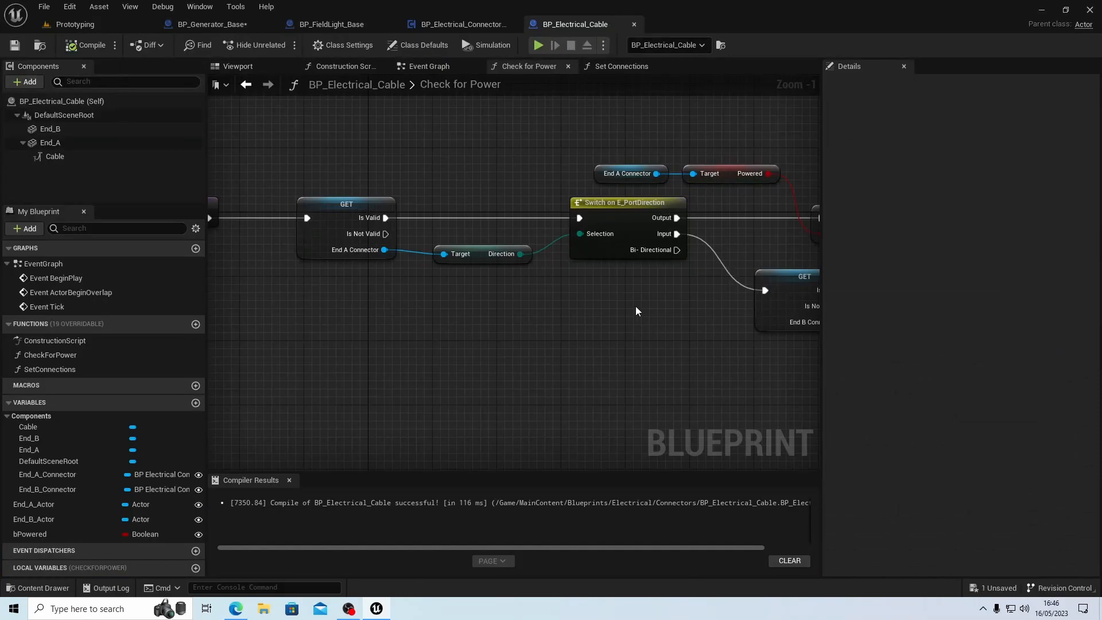
pyautogui.scroll(-3, 455, 309)
pyautogui.scroll(3, 456, 305)
pyautogui.scroll(1, 456, 305)
pyautogui.moveTo(543, 301); pyautogui.dragTo(216, 305, button='right')
pyautogui.moveTo(458, 349)
pyautogui.mouseDown(button='right')
pyautogui.moveTo(339, 323)
pyautogui.moveTo(451, 354)
pyautogui.mouseUp(button='right')
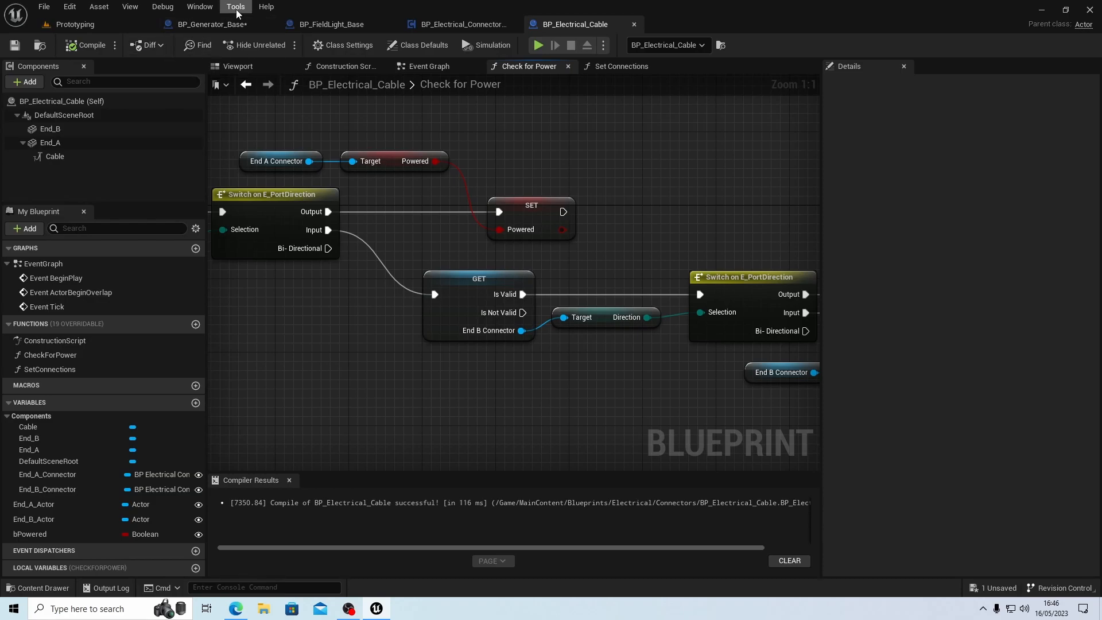
pyautogui.click(215, 24)
pyautogui.click(15, 45)
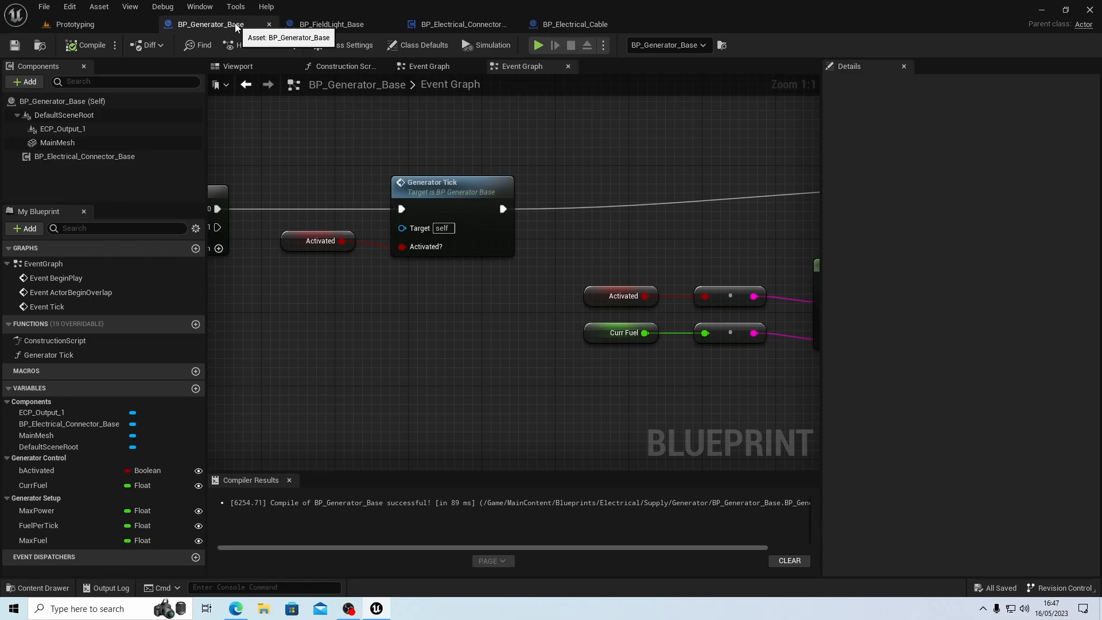
pyautogui.click(19, 51)
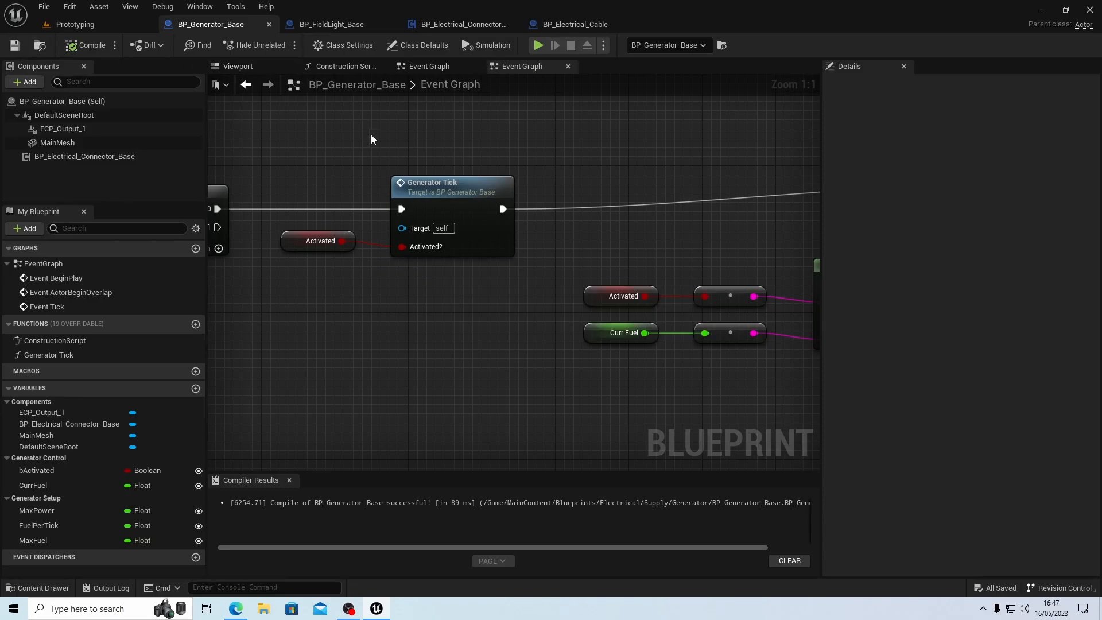
pyautogui.moveTo(694, 162); pyautogui.dragTo(876, 183, button='right')
pyautogui.moveTo(557, 190); pyautogui.dragTo(501, 193, button='right')
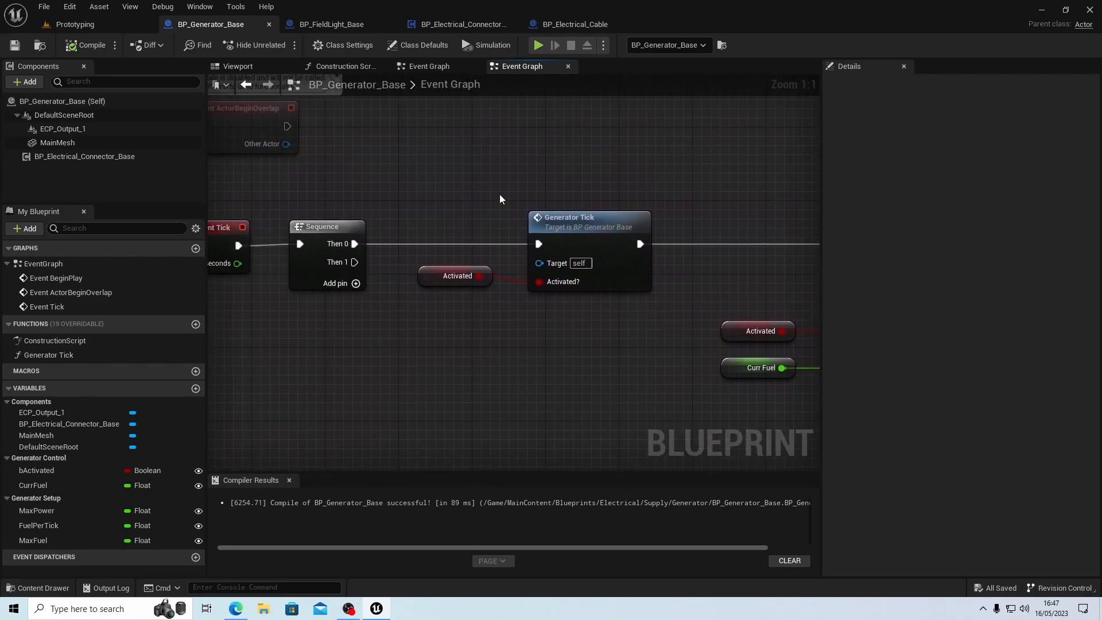